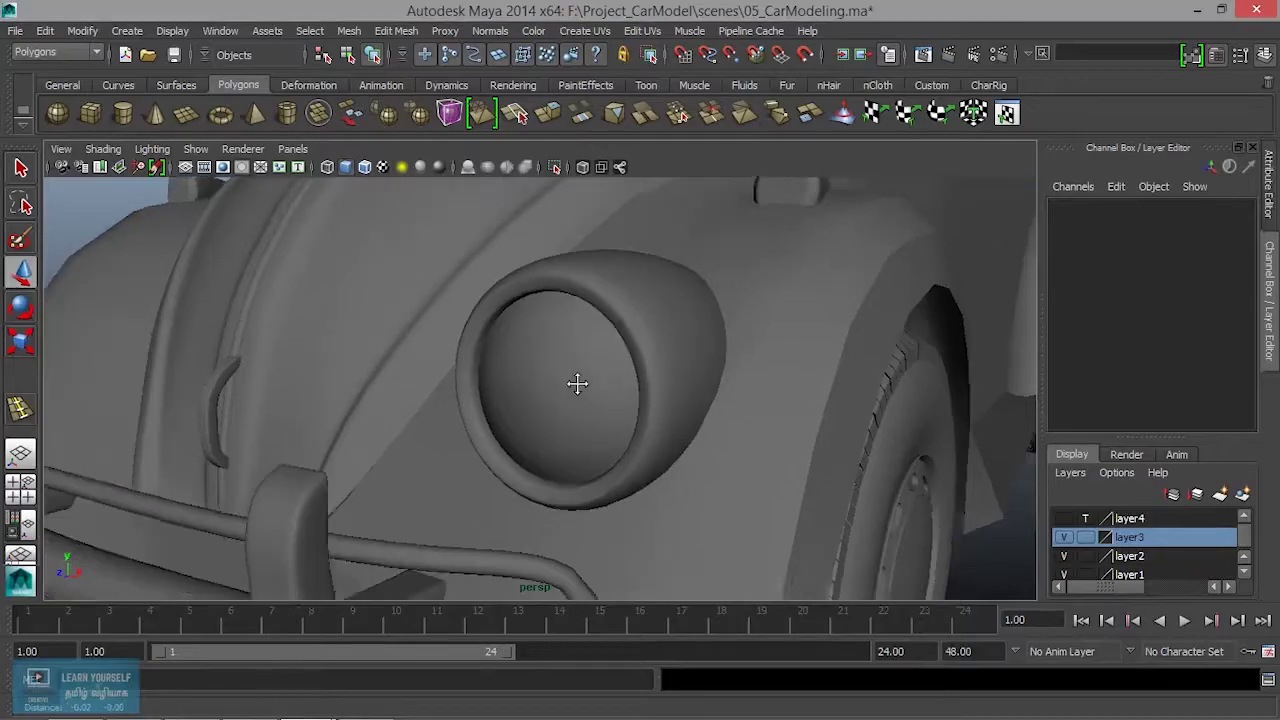
Inspect the headlight up close, selecting the headlight shell and then the car body
{"action": "mouse_move", "coordinate": [577, 380]}
{"action": "left_mouse_down", "text": "alt"}
{"action": "mouse_move", "coordinate": [557, 391]}
{"action": "mouse_move", "coordinate": [553, 448]}
{"action": "mouse_move", "coordinate": [529, 420]}
{"action": "mouse_move", "coordinate": [609, 414]}
{"action": "left_mouse_up", "text": "alt"}
{"action": "left_click", "coordinate": [529, 420]}
{"action": "scroll", "coordinate": [520, 434], "scroll_direction": "up", "scroll_amount": 2}
{"action": "scroll", "coordinate": [514, 443], "scroll_direction": "up", "scroll_amount": 2}
{"action": "scroll", "coordinate": [512, 455], "scroll_direction": "down", "scroll_amount": 4}
{"action": "left_click", "coordinate": [663, 373]}
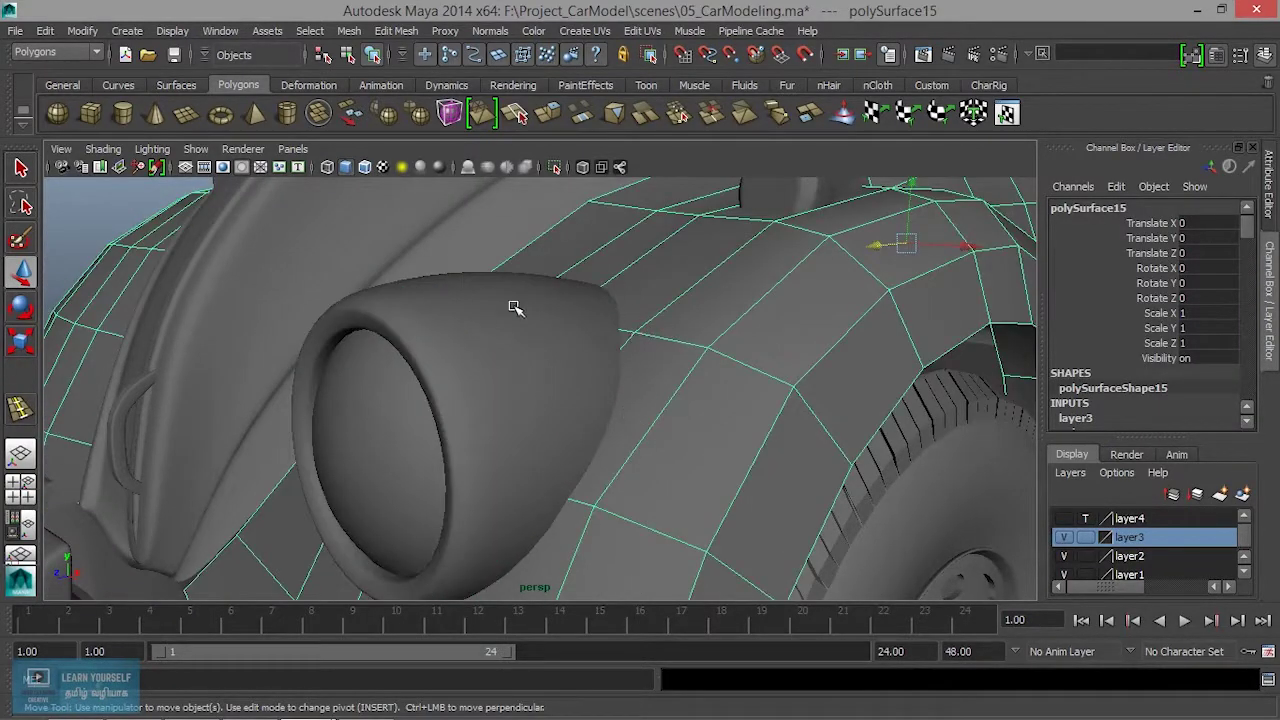
Group the headlight housing and inner lens together with Ctrl+G
{"action": "mouse_move", "coordinate": [604, 385]}
{"action": "left_mouse_down", "text": "alt"}
{"action": "mouse_move", "coordinate": [577, 428]}
{"action": "mouse_move", "coordinate": [479, 456]}
{"action": "left_mouse_up", "text": "alt"}
{"action": "left_click", "coordinate": [486, 423]}
{"action": "left_click", "coordinate": [479, 456]}
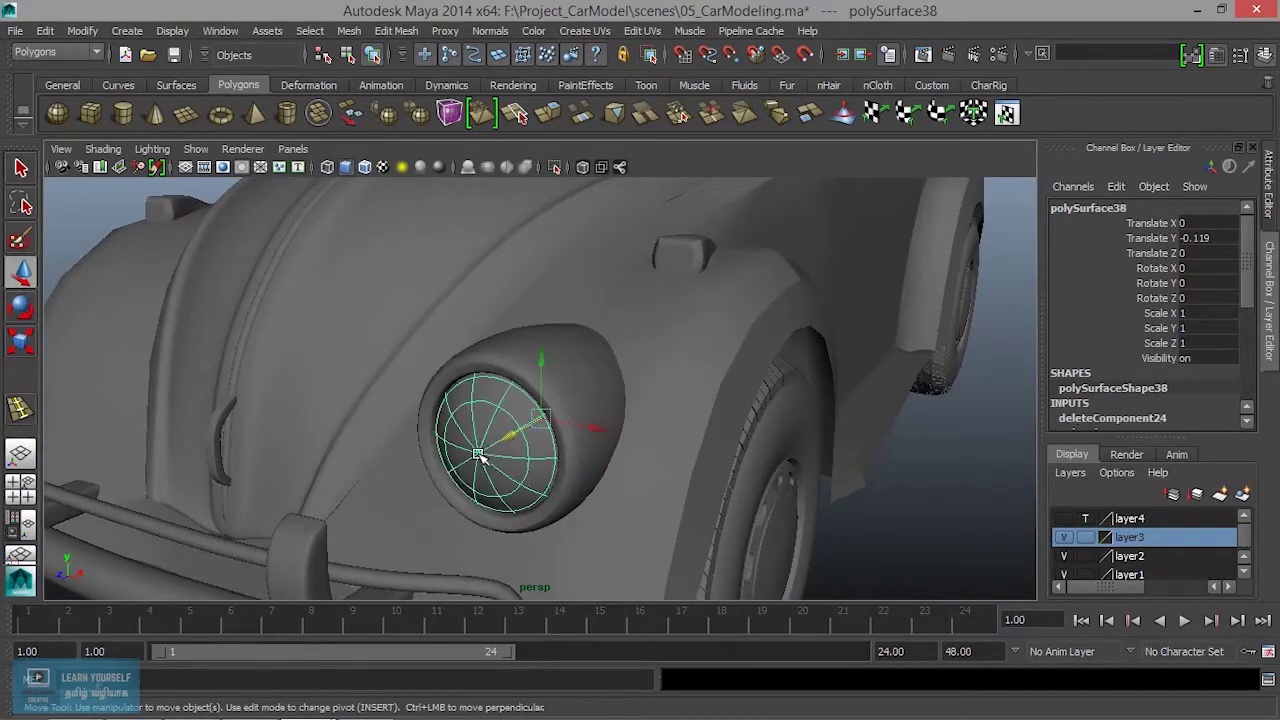
{"action": "left_click", "coordinate": [600, 390]}
{"action": "key", "text": "ctrl+g"}
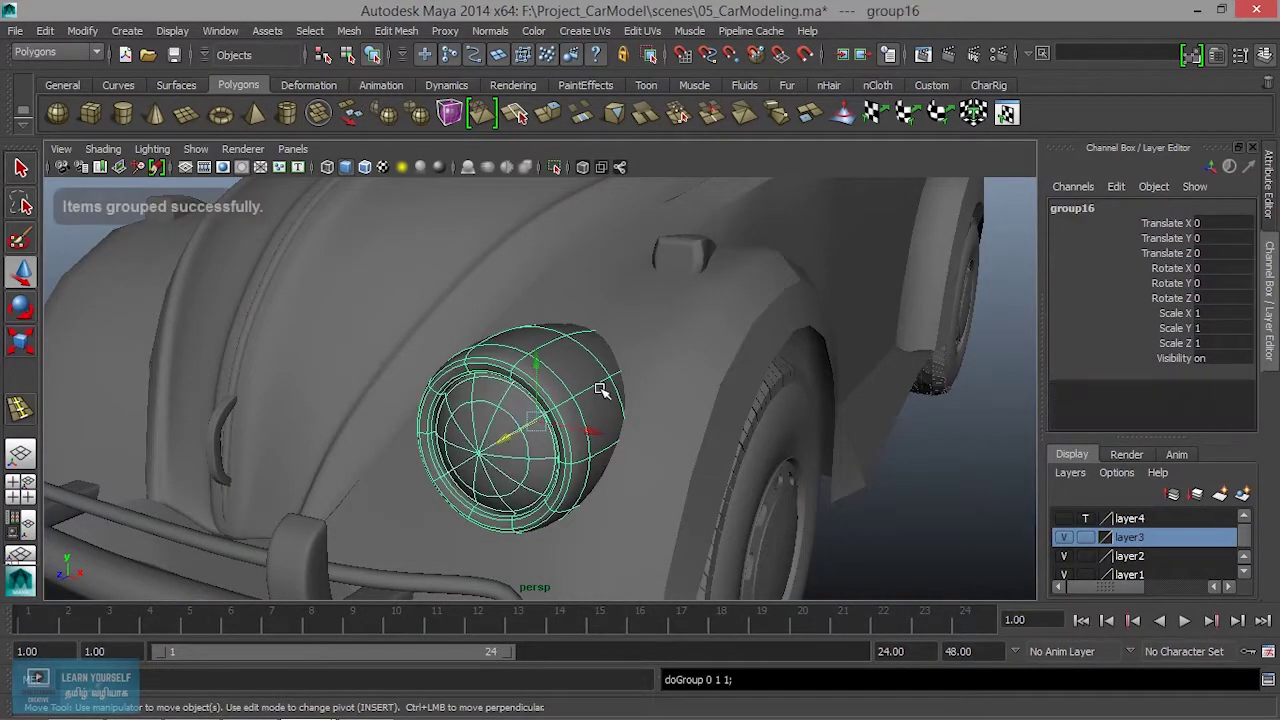
Lower the headlight group to Translate Y -0.214 and tilt it to Rotate X -10.219
{"action": "left_click_drag", "start_coordinate": [556, 455], "coordinate": [566, 492], "text": "alt"}
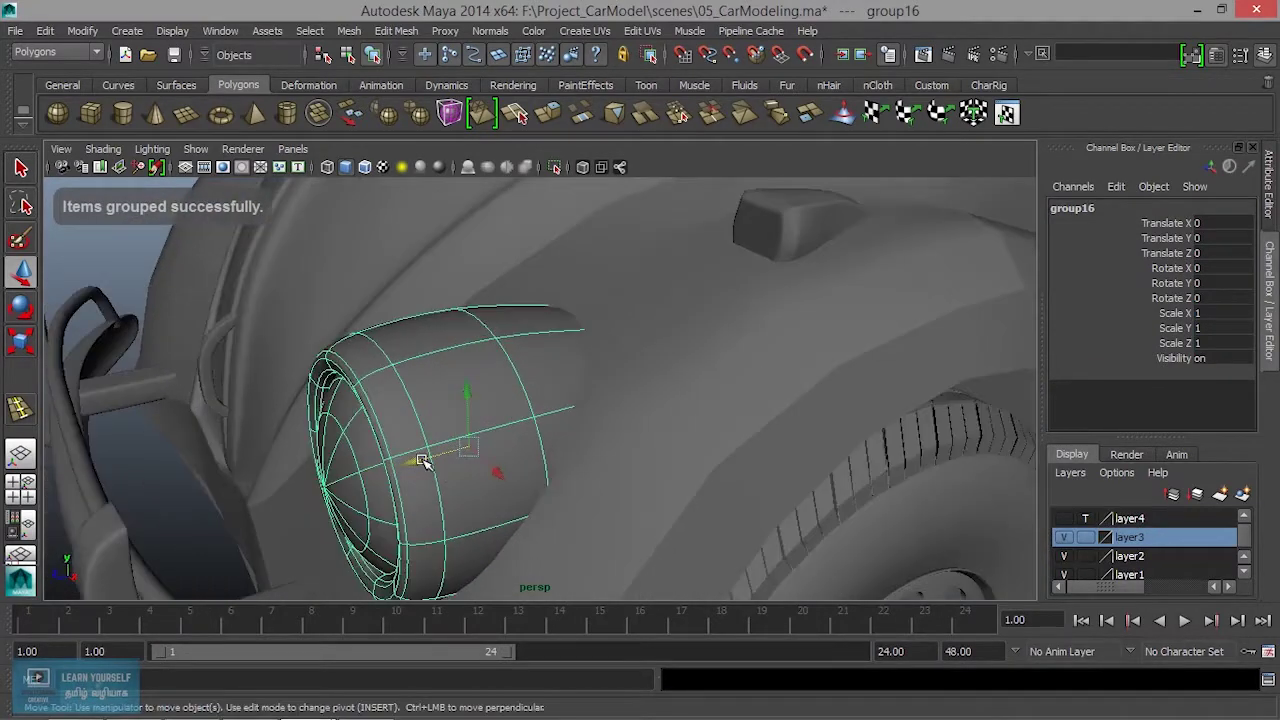
{"action": "left_click_drag", "start_coordinate": [422, 461], "coordinate": [444, 452]}
{"action": "key", "text": "e"}
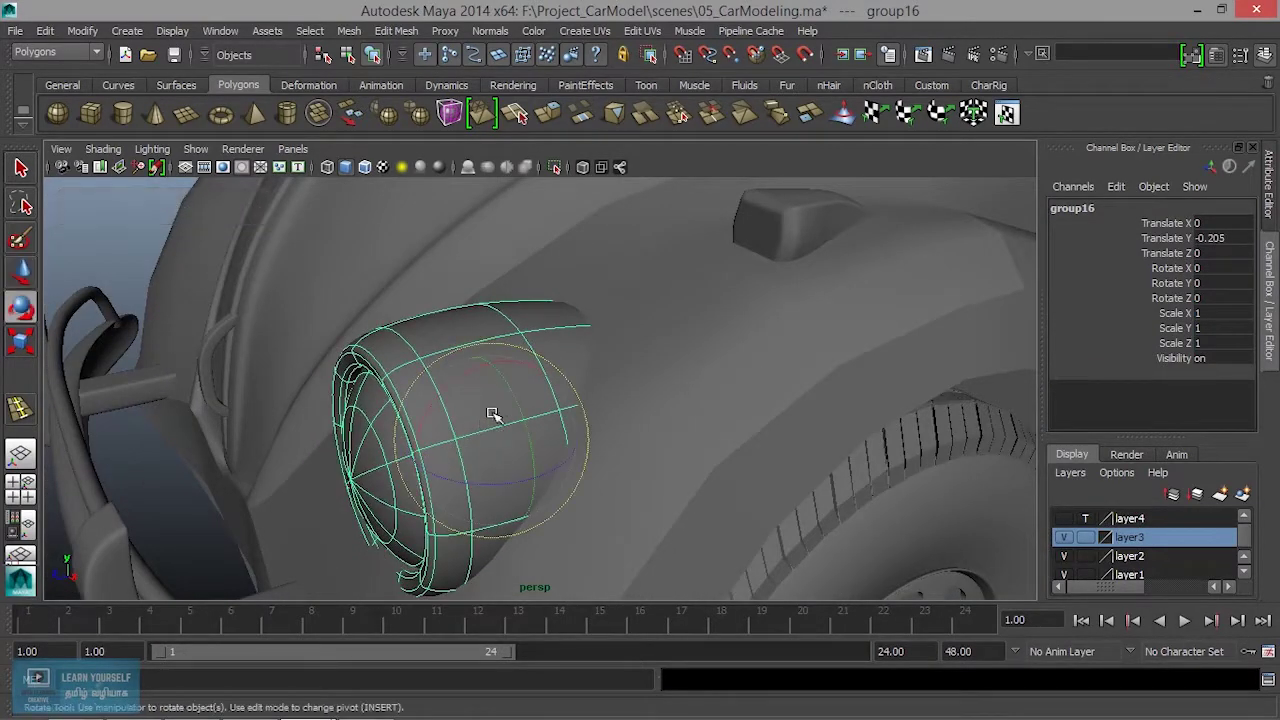
{"action": "mouse_move", "coordinate": [478, 378]}
{"action": "left_mouse_down"}
{"action": "mouse_move", "coordinate": [481, 367]}
{"action": "mouse_move", "coordinate": [491, 434]}
{"action": "mouse_move", "coordinate": [607, 423]}
{"action": "mouse_move", "coordinate": [509, 458]}
{"action": "mouse_move", "coordinate": [585, 488]}
{"action": "mouse_move", "coordinate": [569, 403]}
{"action": "mouse_move", "coordinate": [463, 296]}
{"action": "left_mouse_up"}
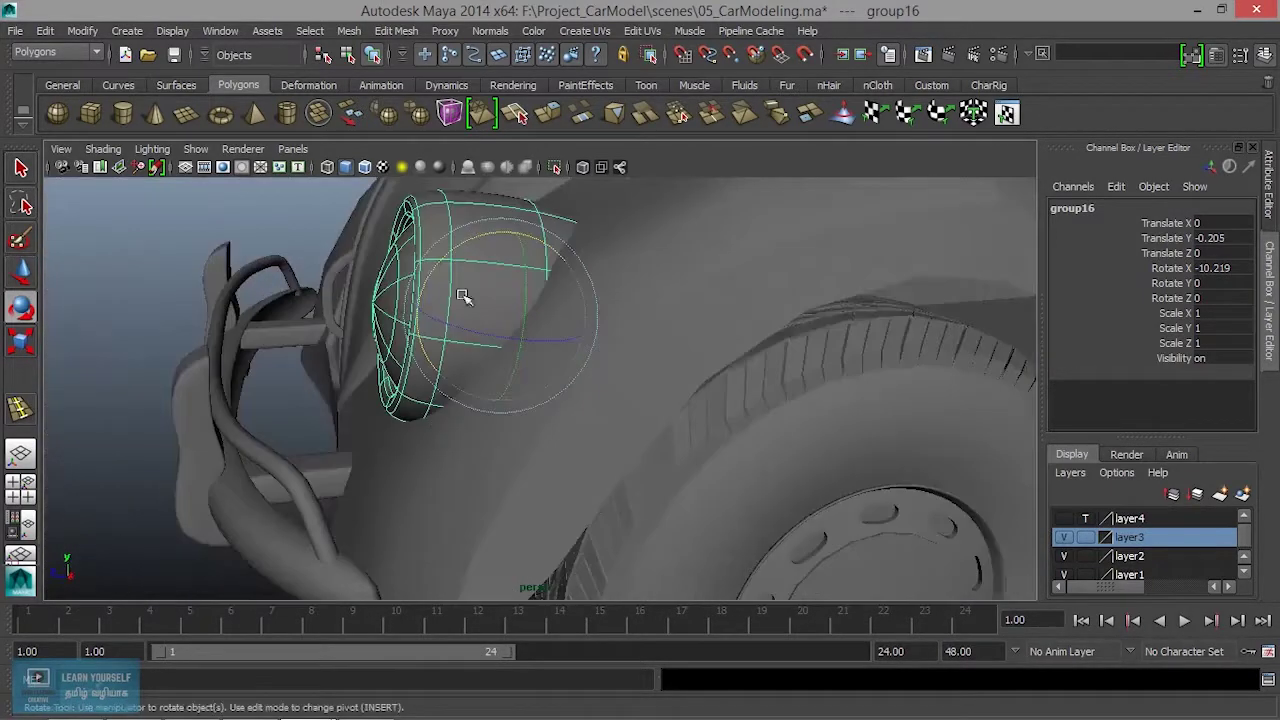
{"action": "left_click", "coordinate": [461, 249]}
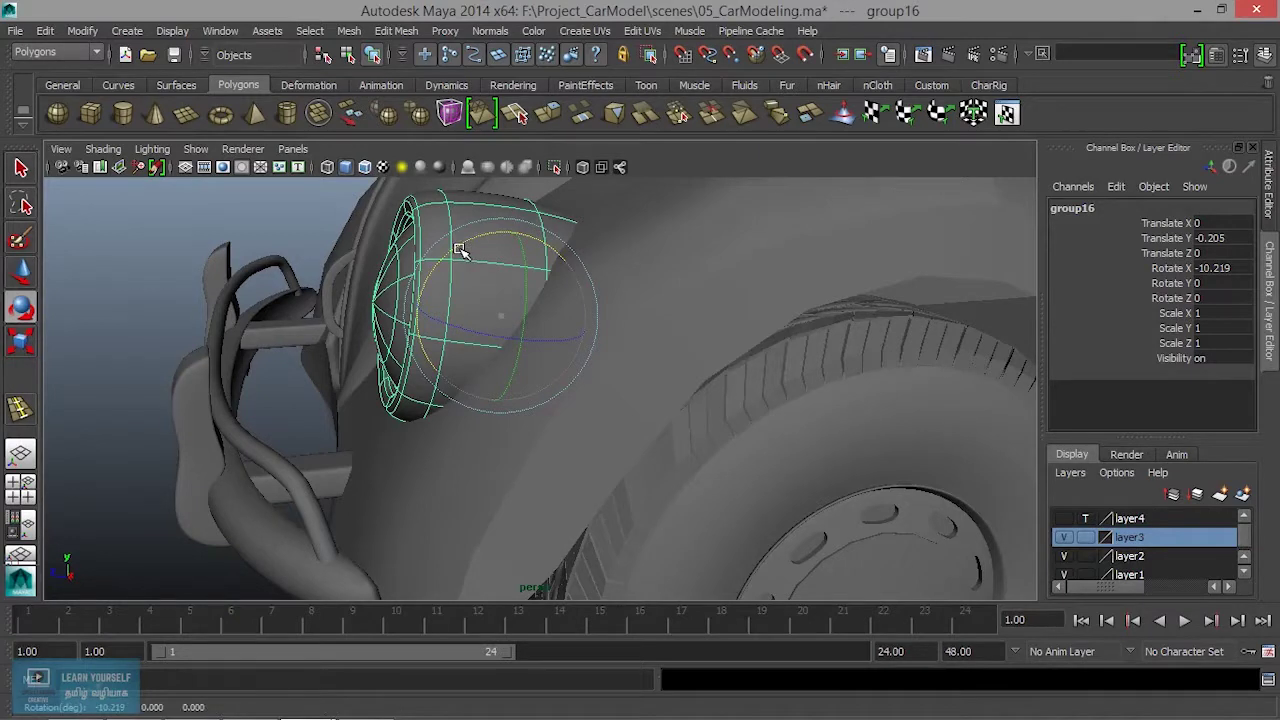
{"action": "key", "text": "w"}
{"action": "left_click_drag", "start_coordinate": [438, 320], "coordinate": [437, 319]}
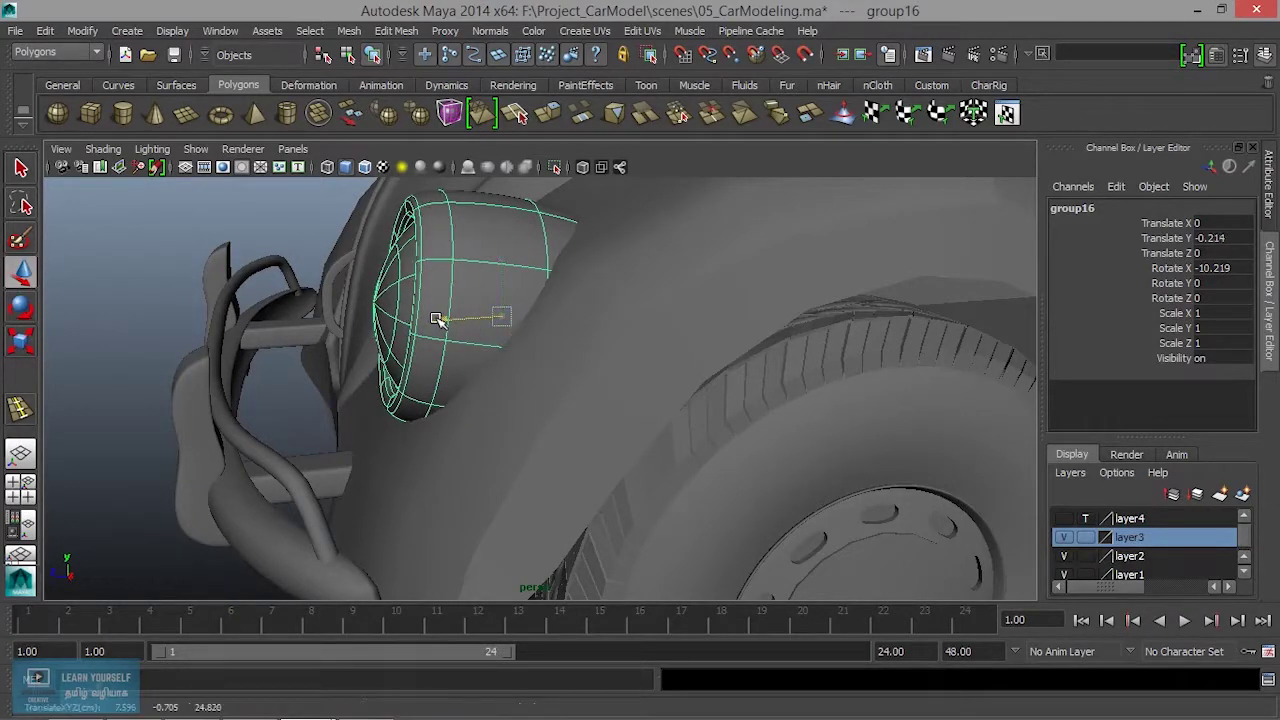
Select the fender body mesh and orbit in close around it
{"action": "mouse_move", "coordinate": [509, 368]}
{"action": "left_mouse_down", "text": "alt"}
{"action": "mouse_move", "coordinate": [489, 429]}
{"action": "mouse_move", "coordinate": [657, 371]}
{"action": "left_mouse_up", "text": "alt"}
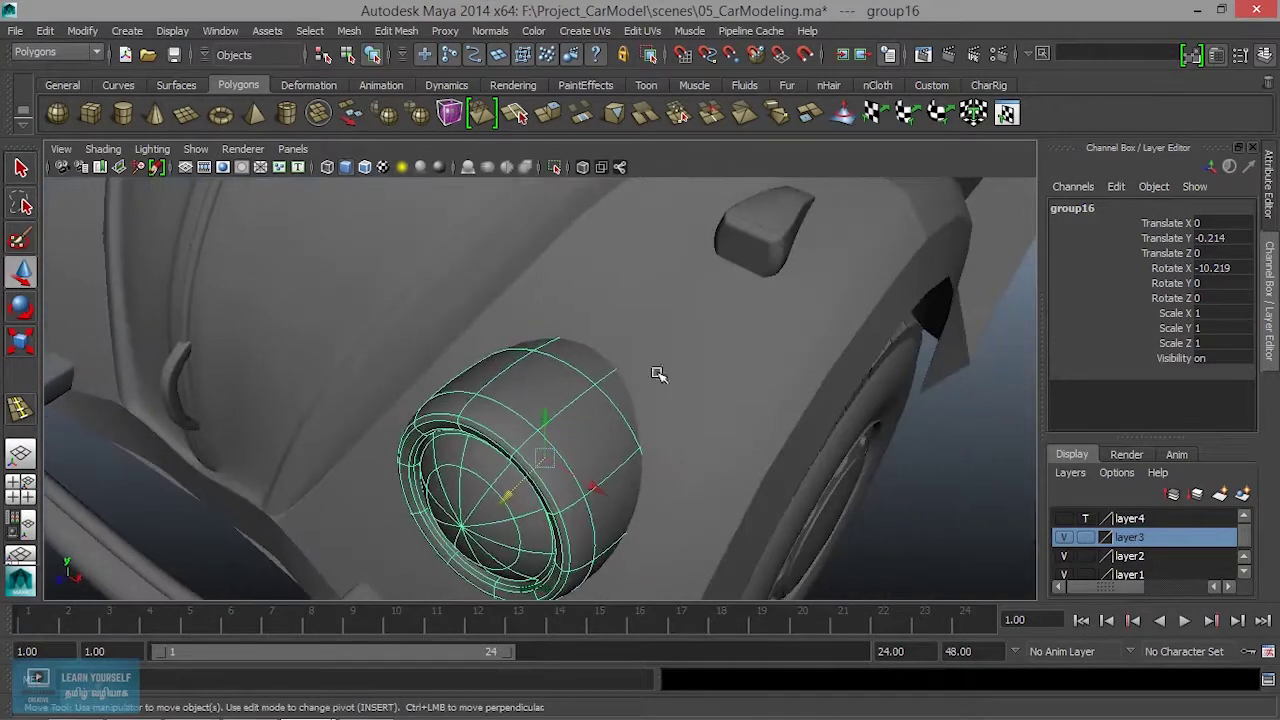
{"action": "left_click", "coordinate": [657, 434]}
{"action": "scroll", "coordinate": [660, 441], "scroll_direction": "up", "scroll_amount": 5}
{"action": "scroll", "coordinate": [509, 434], "scroll_direction": "down", "scroll_amount": 3}
{"action": "scroll", "coordinate": [537, 434], "scroll_direction": "down", "scroll_amount": 3}
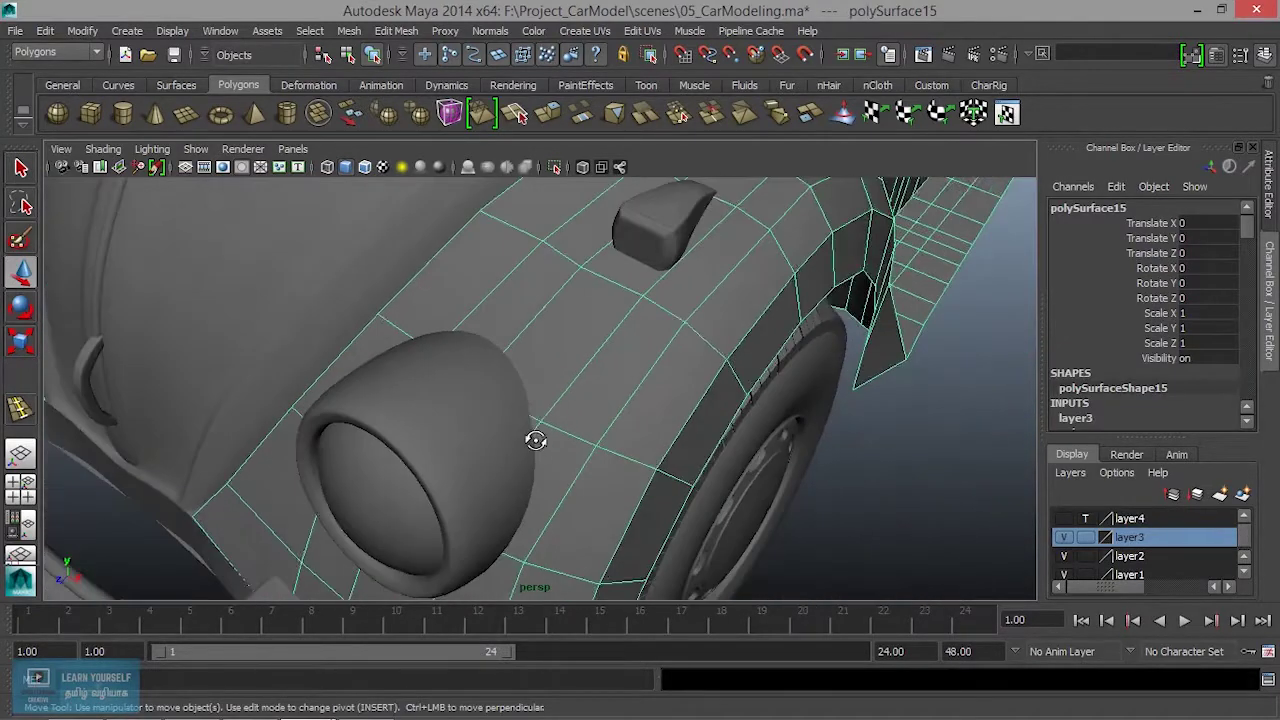
{"action": "left_click_drag", "start_coordinate": [537, 434], "coordinate": [463, 360], "text": "alt"}
{"action": "scroll", "coordinate": [563, 440], "scroll_direction": "up", "scroll_amount": 4}
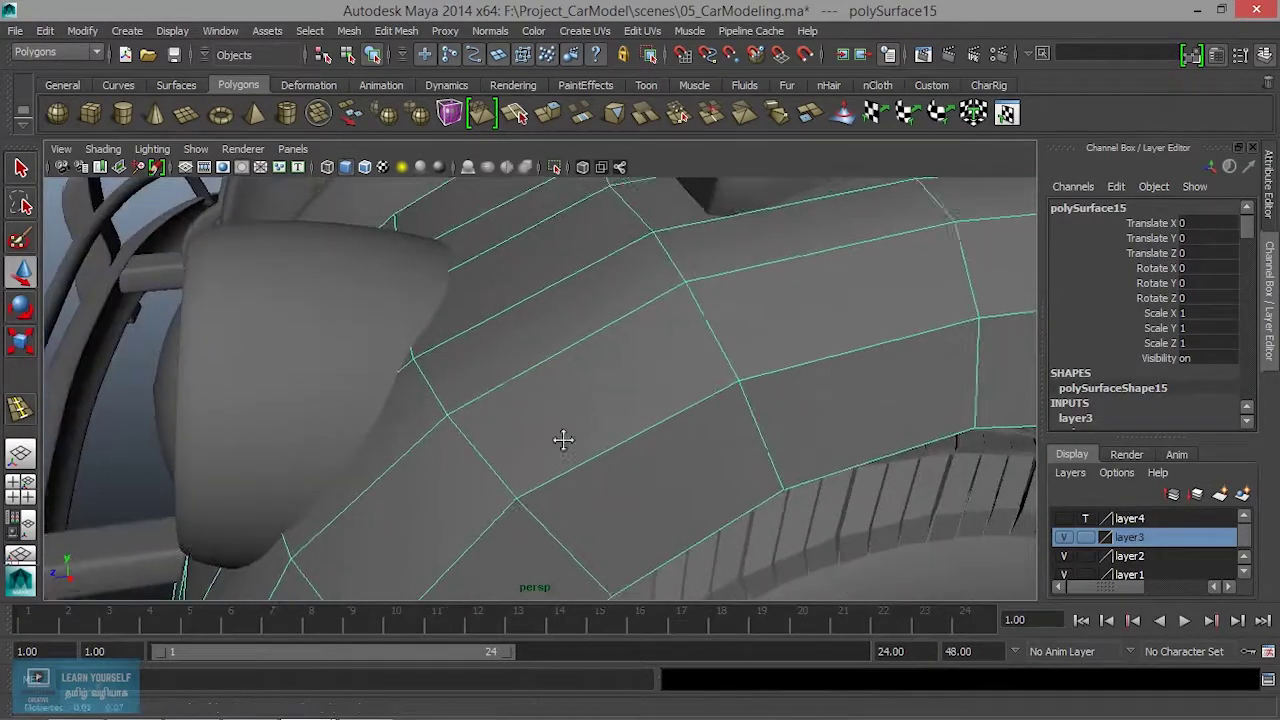
{"action": "scroll", "coordinate": [563, 440], "scroll_direction": "down", "scroll_amount": 3}
{"action": "right_click_drag", "start_coordinate": [537, 277], "coordinate": [491, 334]}
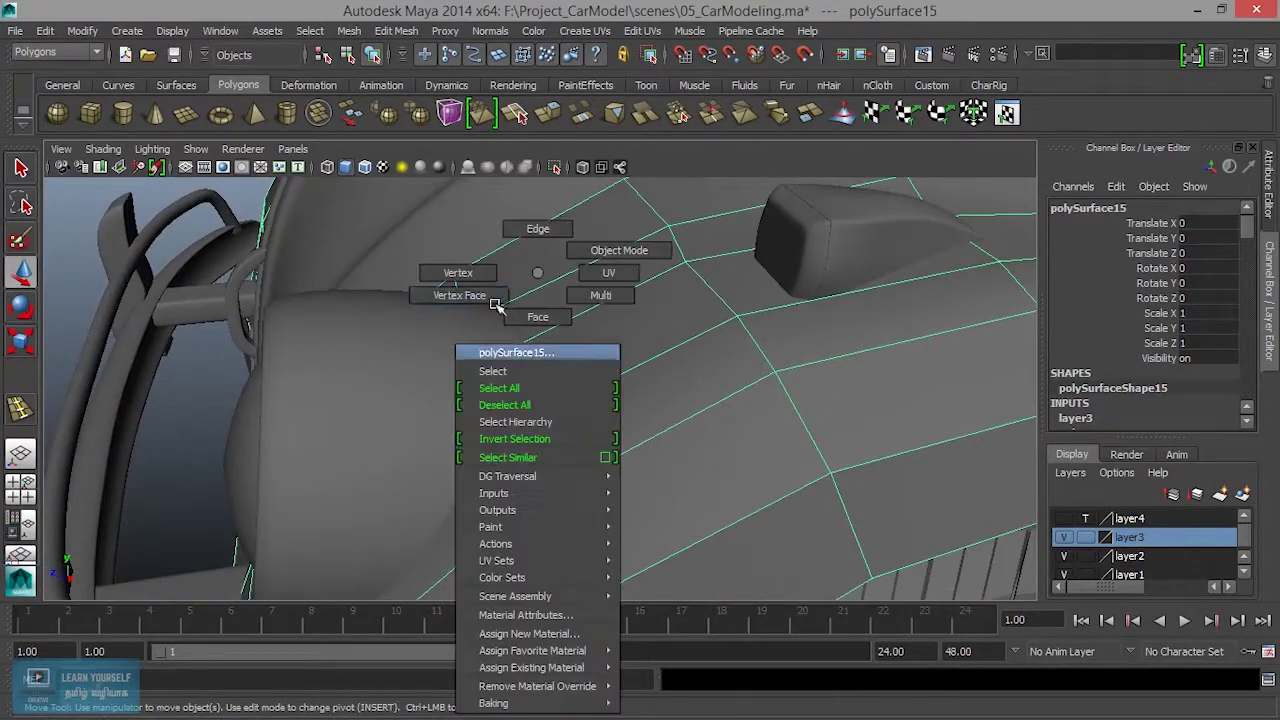
In vertex mode, move a fender vertex beside the headlight up above it, undoing one slide
{"action": "mouse_move", "coordinate": [491, 334]}
{"action": "left_mouse_down", "text": "alt"}
{"action": "mouse_move", "coordinate": [624, 406]}
{"action": "mouse_move", "coordinate": [651, 406]}
{"action": "mouse_move", "coordinate": [543, 407]}
{"action": "left_mouse_up", "text": "alt"}
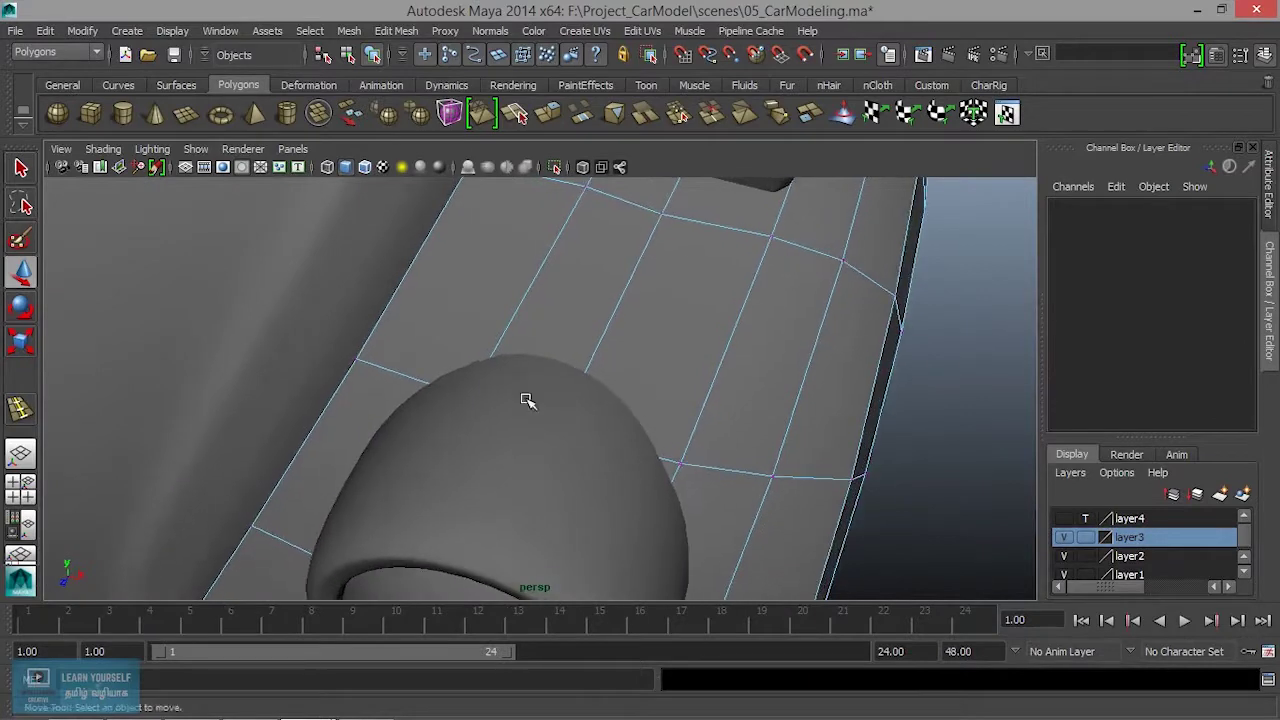
{"action": "left_click_drag", "start_coordinate": [433, 362], "coordinate": [494, 434]}
{"action": "key", "text": "4"}
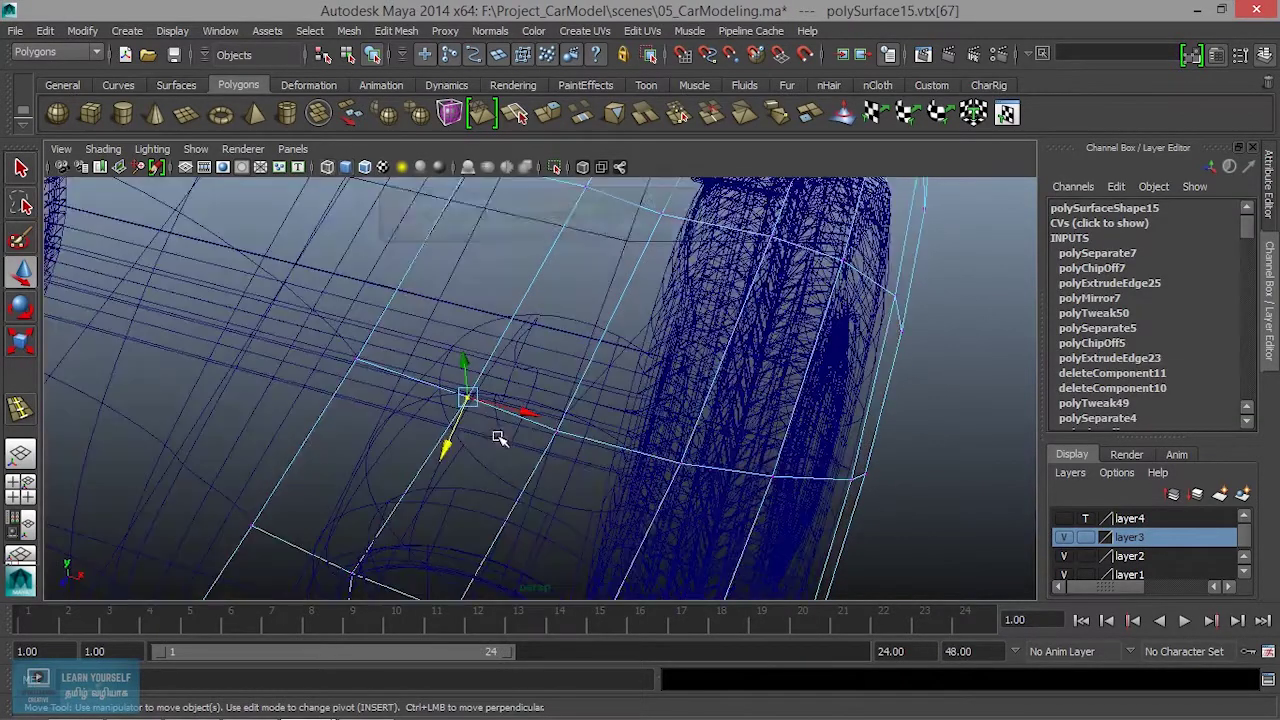
{"action": "mouse_move", "coordinate": [547, 416]}
{"action": "left_mouse_down"}
{"action": "mouse_move", "coordinate": [666, 457]}
{"action": "mouse_move", "coordinate": [657, 471]}
{"action": "mouse_move", "coordinate": [586, 449]}
{"action": "left_mouse_up"}
{"action": "key", "text": "5"}
{"action": "mouse_move", "coordinate": [628, 486]}
{"action": "left_mouse_down", "text": "alt"}
{"action": "mouse_move", "coordinate": [506, 429]}
{"action": "mouse_move", "coordinate": [509, 463]}
{"action": "mouse_move", "coordinate": [551, 428]}
{"action": "mouse_move", "coordinate": [542, 366]}
{"action": "left_mouse_up", "text": "alt"}
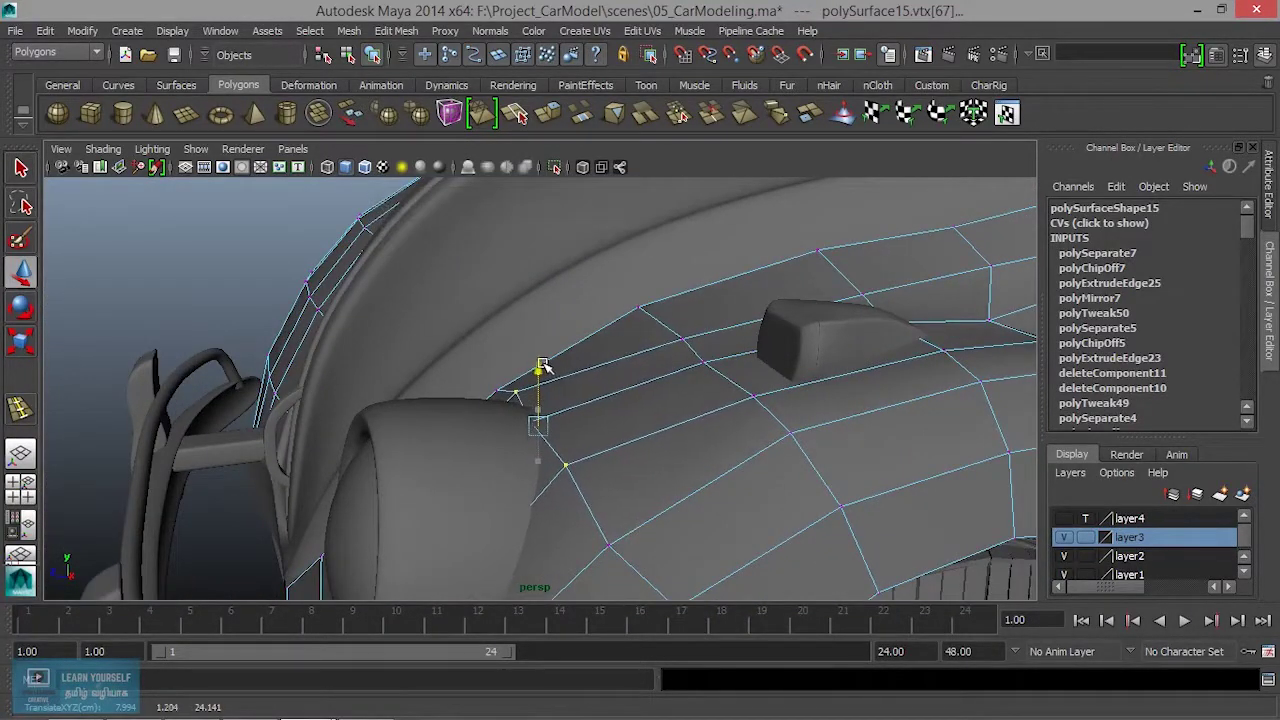
{"action": "mouse_move", "coordinate": [542, 366]}
{"action": "left_mouse_down", "text": "alt"}
{"action": "mouse_move", "coordinate": [548, 420]}
{"action": "mouse_move", "coordinate": [536, 415]}
{"action": "left_mouse_up", "text": "alt"}
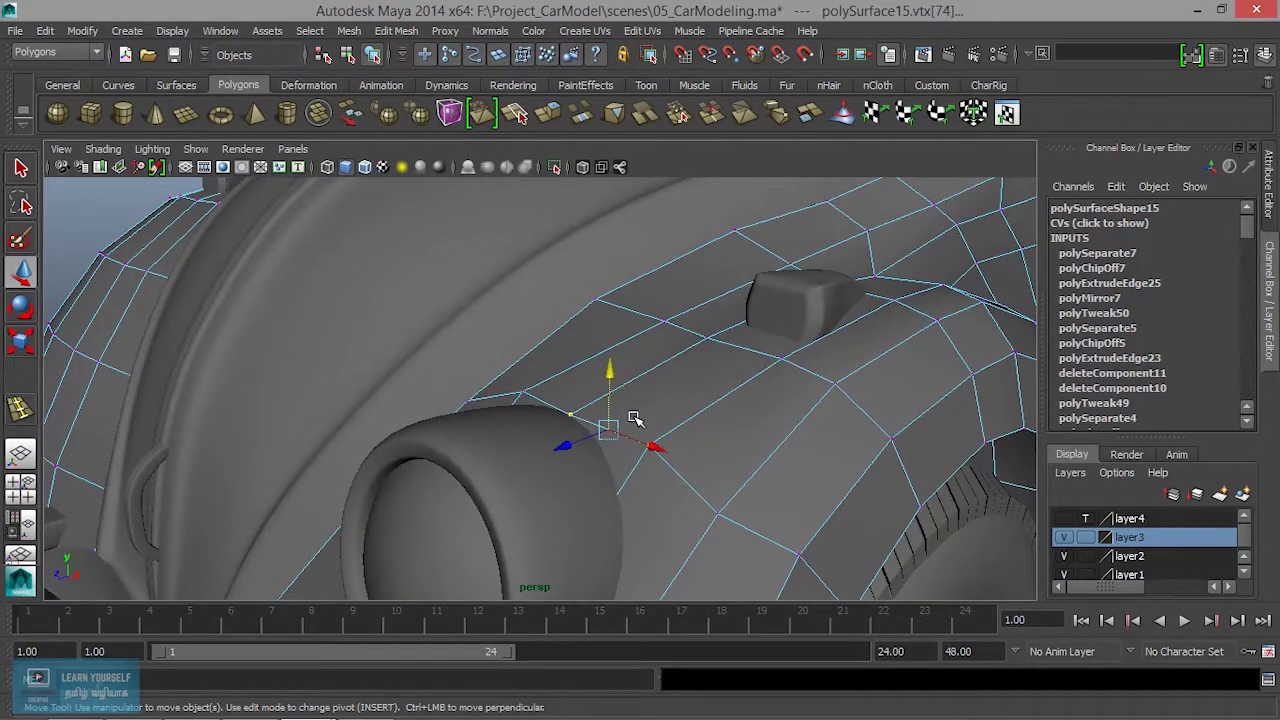
{"action": "key", "text": "ctrl+z"}
{"action": "mouse_move", "coordinate": [572, 362]}
{"action": "left_mouse_down"}
{"action": "mouse_move", "coordinate": [569, 351]}
{"action": "mouse_move", "coordinate": [517, 400]}
{"action": "mouse_move", "coordinate": [660, 477]}
{"action": "mouse_move", "coordinate": [614, 452]}
{"action": "mouse_move", "coordinate": [586, 471]}
{"action": "mouse_move", "coordinate": [711, 387]}
{"action": "left_mouse_up"}
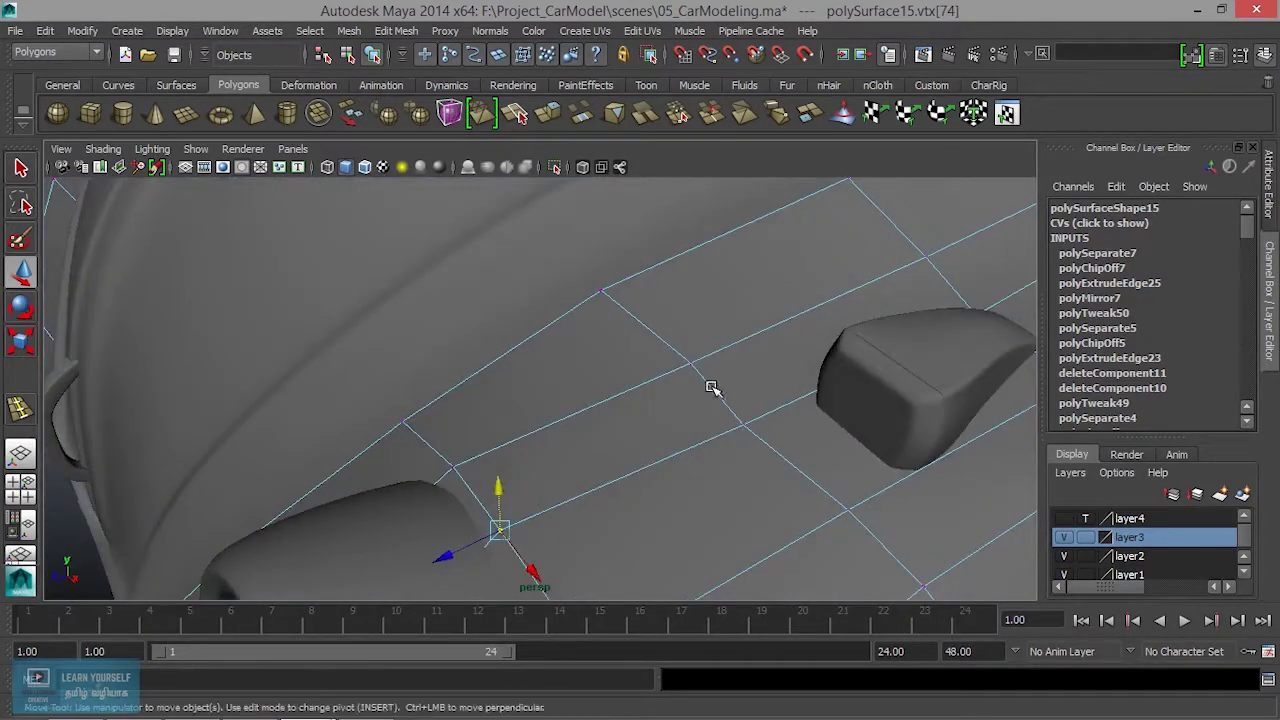
Raise the vertices along the headlight edge, beneath the side indicator, and above the headlight
{"action": "left_click", "coordinate": [744, 421]}
{"action": "left_click_drag", "start_coordinate": [748, 374], "coordinate": [751, 360]}
{"action": "mouse_move", "coordinate": [811, 440]}
{"action": "left_mouse_down", "text": "alt"}
{"action": "mouse_move", "coordinate": [880, 409]}
{"action": "mouse_move", "coordinate": [757, 386]}
{"action": "mouse_move", "coordinate": [724, 424]}
{"action": "mouse_move", "coordinate": [686, 363]}
{"action": "mouse_move", "coordinate": [766, 371]}
{"action": "mouse_move", "coordinate": [656, 435]}
{"action": "mouse_move", "coordinate": [700, 463]}
{"action": "mouse_move", "coordinate": [728, 418]}
{"action": "left_mouse_up", "text": "alt"}
{"action": "left_click", "coordinate": [727, 411]}
{"action": "left_click_drag", "start_coordinate": [726, 355], "coordinate": [726, 348]}
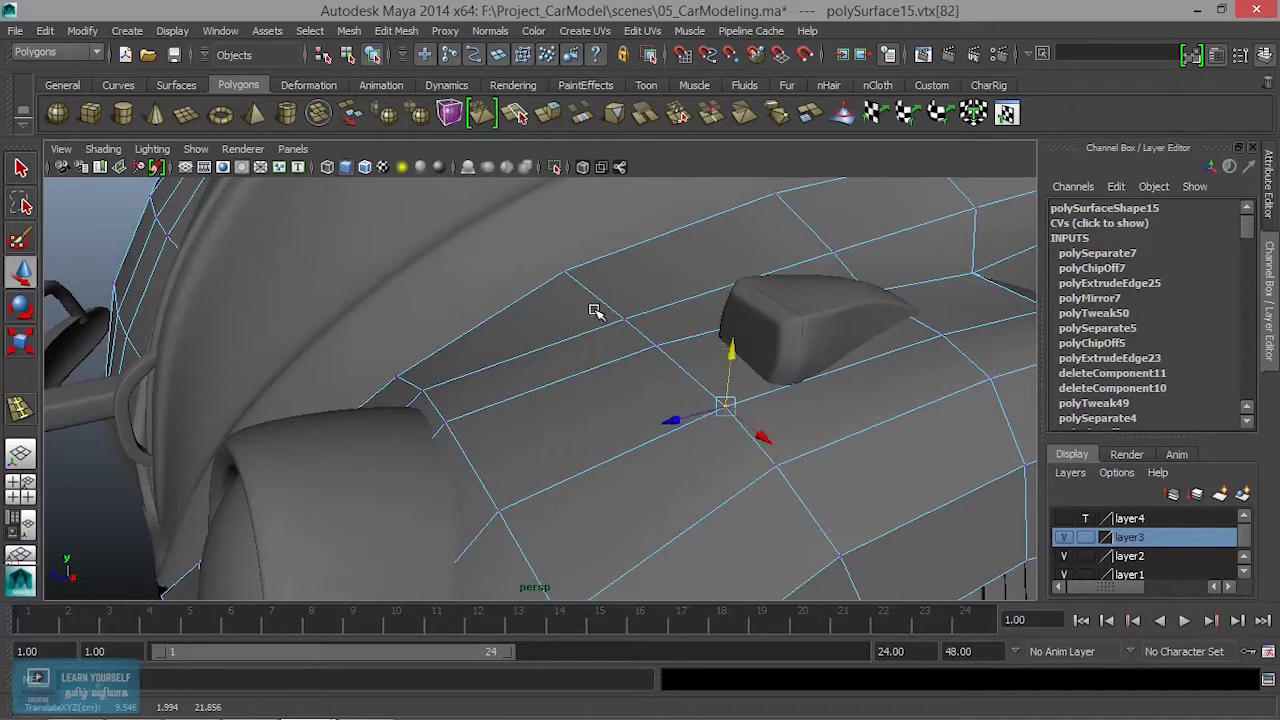
{"action": "left_click", "coordinate": [618, 320]}
{"action": "left_click_drag", "start_coordinate": [626, 277], "coordinate": [626, 255]}
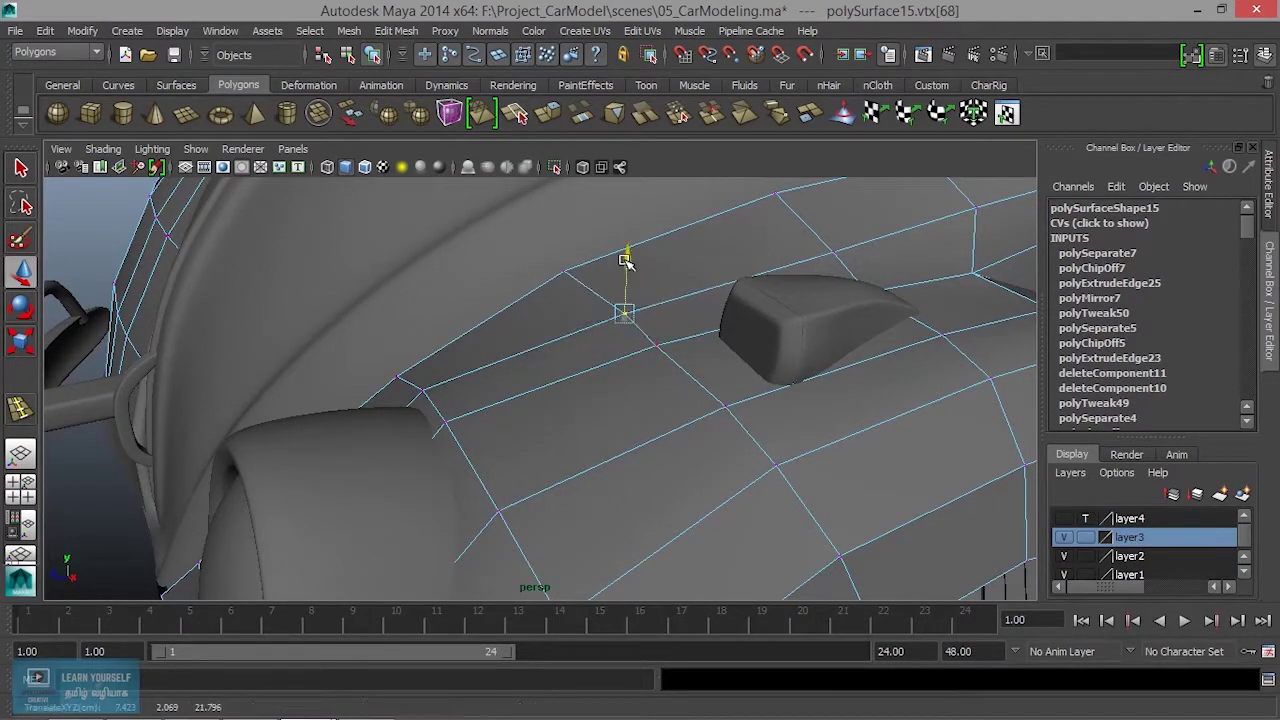
Raise the vertex above the headlight and shift two neighbouring fender vertices left
{"action": "mouse_move", "coordinate": [606, 388]}
{"action": "left_mouse_down", "text": "alt"}
{"action": "mouse_move", "coordinate": [808, 380]}
{"action": "mouse_move", "coordinate": [631, 400]}
{"action": "mouse_move", "coordinate": [708, 406]}
{"action": "mouse_move", "coordinate": [620, 322]}
{"action": "left_mouse_up", "text": "alt"}
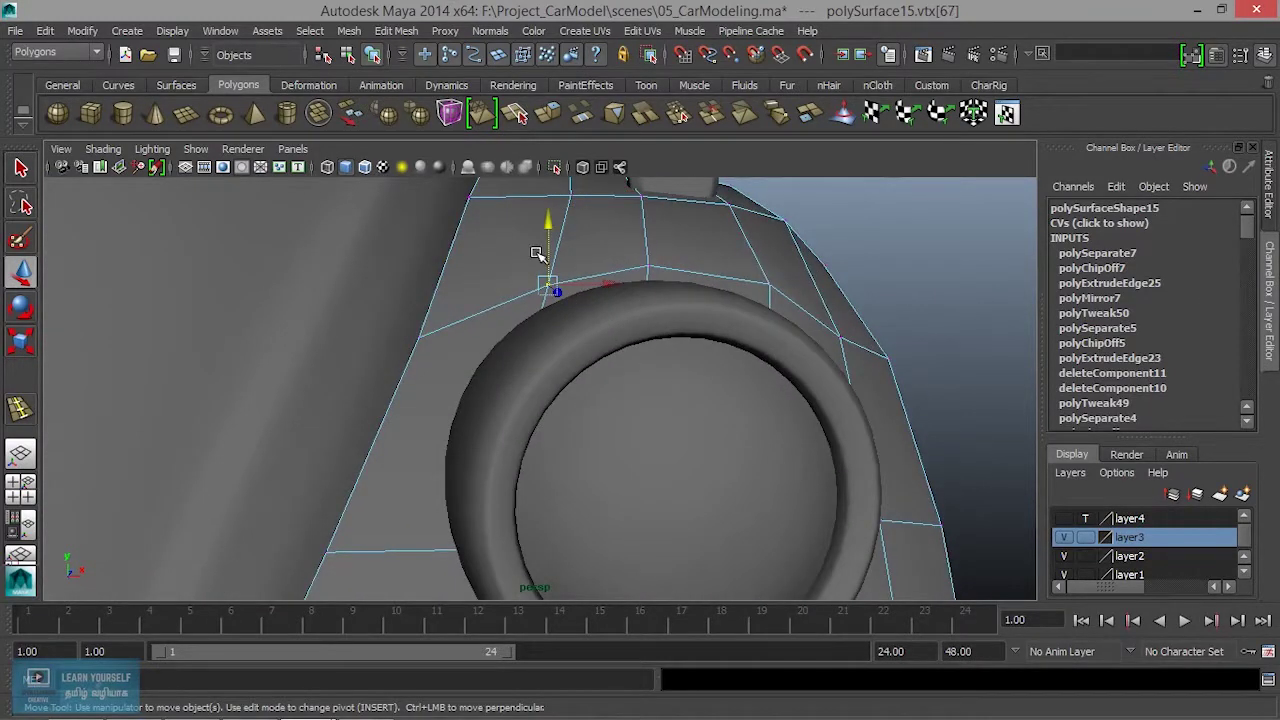
{"action": "mouse_move", "coordinate": [545, 219]}
{"action": "left_mouse_down"}
{"action": "mouse_move", "coordinate": [548, 208]}
{"action": "mouse_move", "coordinate": [466, 363]}
{"action": "mouse_move", "coordinate": [438, 338]}
{"action": "left_mouse_up"}
{"action": "left_click", "coordinate": [420, 315]}
{"action": "middle_click_drag", "start_coordinate": [360, 321], "coordinate": [349, 322]}
{"action": "left_click", "coordinate": [455, 400]}
{"action": "middle_click_drag", "start_coordinate": [396, 405], "coordinate": [371, 406]}
{"action": "mouse_move", "coordinate": [371, 420]}
{"action": "left_mouse_down", "text": "alt"}
{"action": "mouse_move", "coordinate": [428, 383]}
{"action": "mouse_move", "coordinate": [481, 377]}
{"action": "mouse_move", "coordinate": [466, 297]}
{"action": "mouse_move", "coordinate": [514, 400]}
{"action": "mouse_move", "coordinate": [520, 480]}
{"action": "mouse_move", "coordinate": [597, 471]}
{"action": "mouse_move", "coordinate": [563, 480]}
{"action": "mouse_move", "coordinate": [651, 486]}
{"action": "mouse_move", "coordinate": [611, 404]}
{"action": "mouse_move", "coordinate": [531, 546]}
{"action": "mouse_move", "coordinate": [505, 340]}
{"action": "left_mouse_up", "text": "alt"}
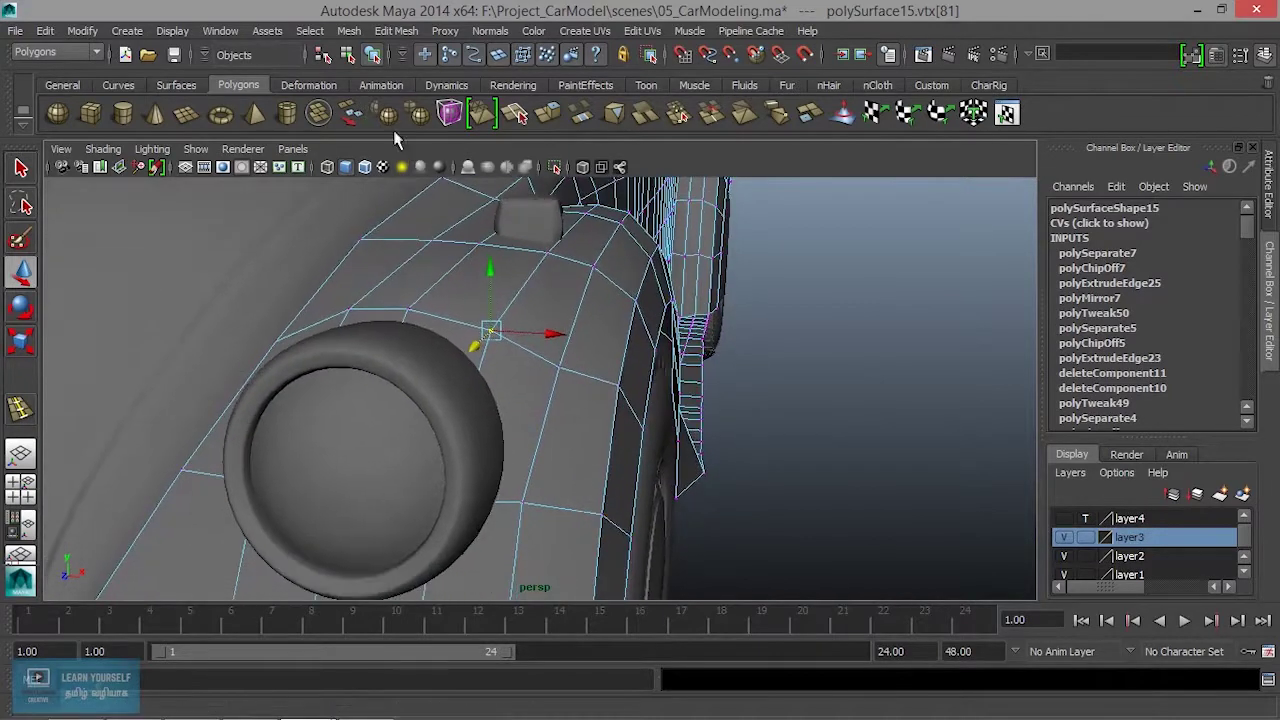
Insert three edge loops (polySplitRing89–91) across the fender beside and below the headlight
{"action": "left_click", "coordinate": [405, 36]}
{"action": "left_click", "coordinate": [470, 214]}
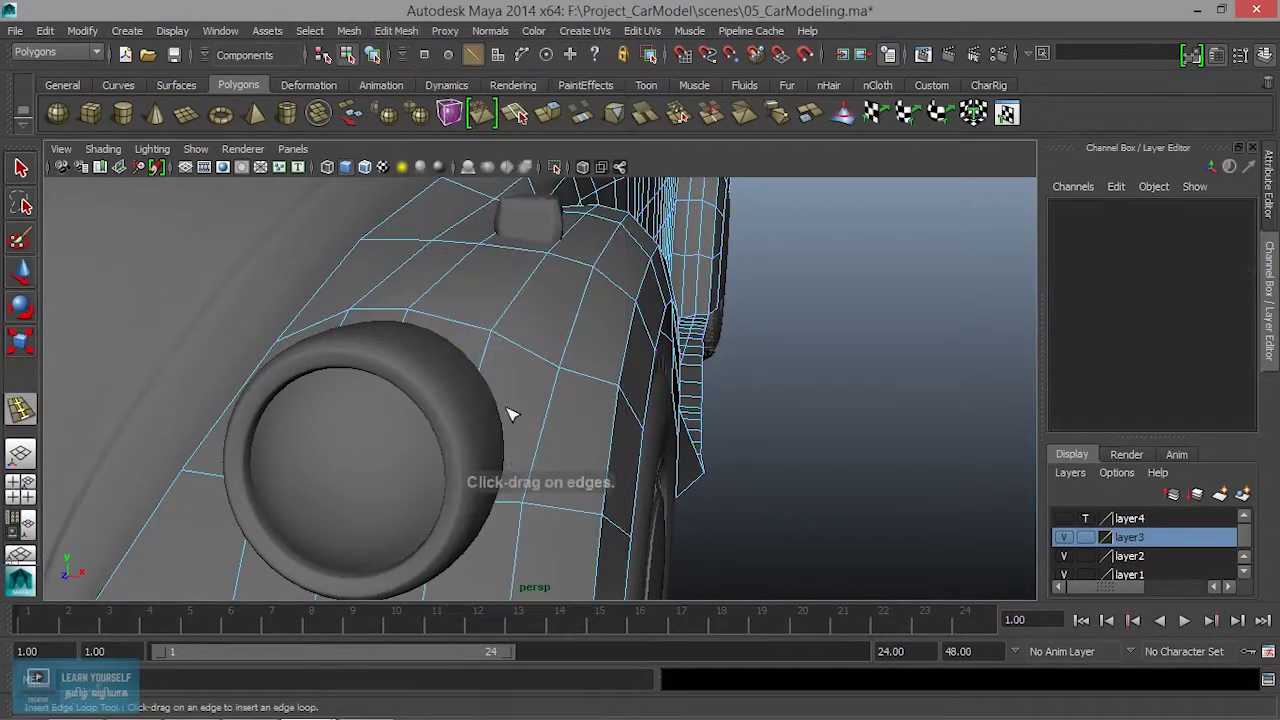
{"action": "left_click", "coordinate": [530, 352]}
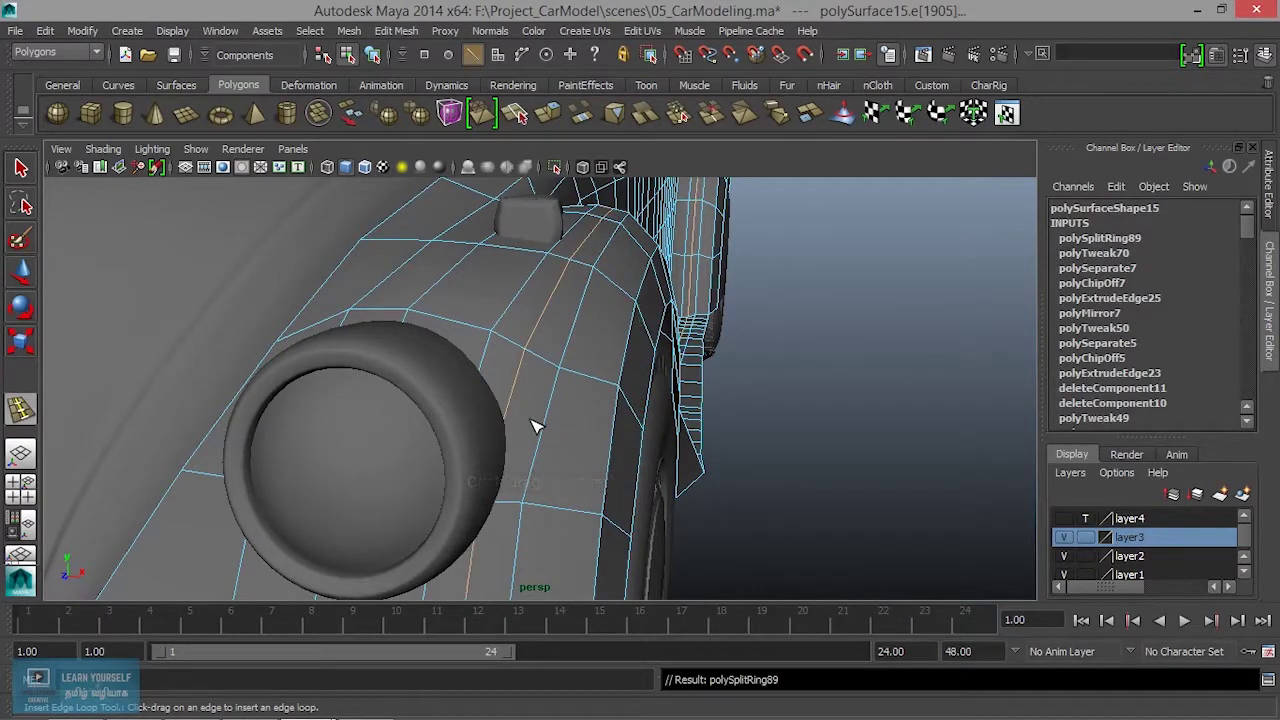
{"action": "left_click", "coordinate": [548, 313]}
{"action": "mouse_move", "coordinate": [551, 331]}
{"action": "left_mouse_down", "text": "alt"}
{"action": "mouse_move", "coordinate": [449, 369]}
{"action": "mouse_move", "coordinate": [400, 357]}
{"action": "mouse_move", "coordinate": [410, 378]}
{"action": "mouse_move", "coordinate": [314, 363]}
{"action": "mouse_move", "coordinate": [414, 351]}
{"action": "mouse_move", "coordinate": [429, 400]}
{"action": "mouse_move", "coordinate": [497, 425]}
{"action": "mouse_move", "coordinate": [583, 363]}
{"action": "mouse_move", "coordinate": [517, 408]}
{"action": "left_mouse_up", "text": "alt"}
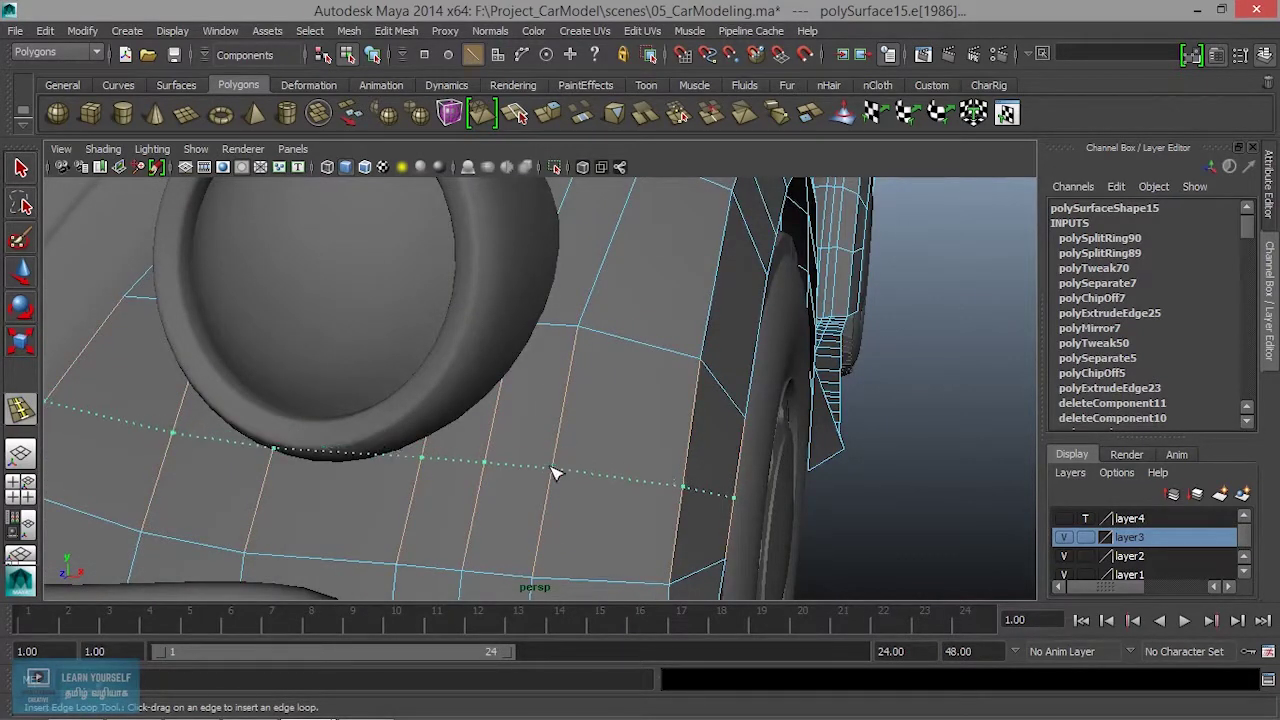
{"action": "left_click", "coordinate": [551, 481]}
{"action": "scroll", "coordinate": [525, 489], "scroll_direction": "down", "scroll_amount": 5}
{"action": "left_click_drag", "start_coordinate": [514, 491], "coordinate": [523, 491], "text": "alt"}
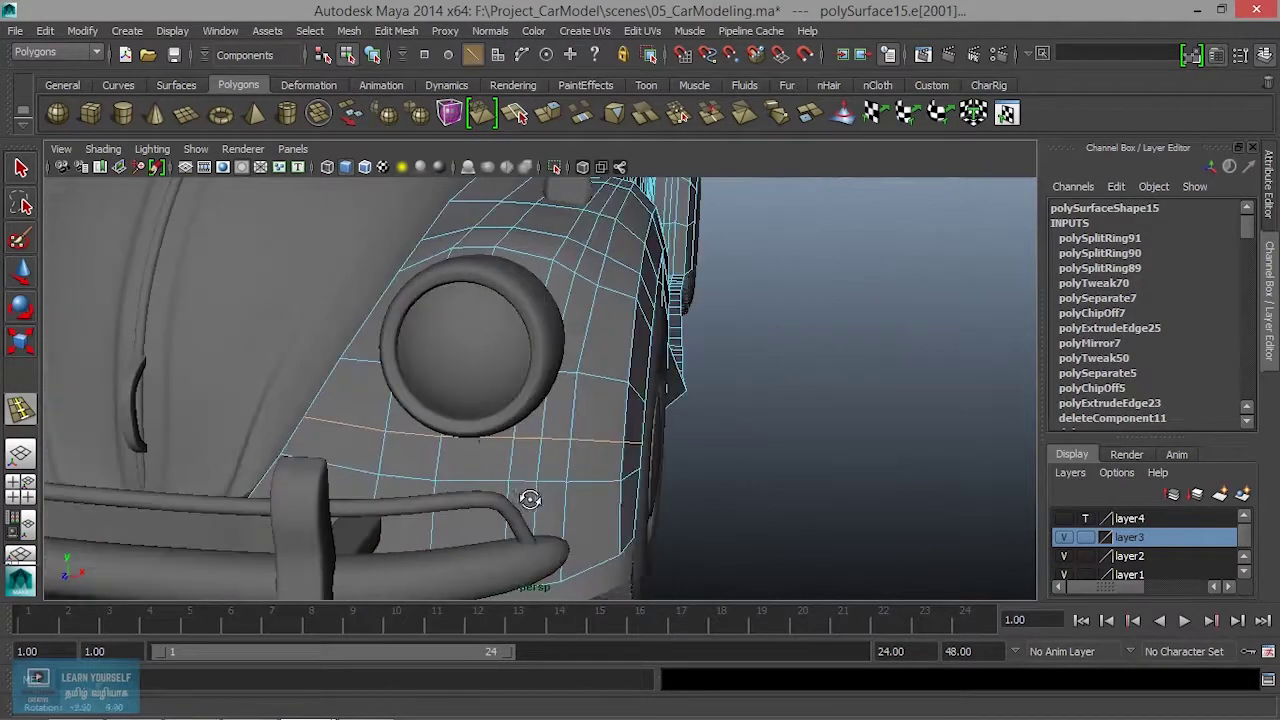
{"action": "scroll", "coordinate": [600, 494], "scroll_direction": "up", "scroll_amount": 5}
{"action": "middle_click_drag", "start_coordinate": [669, 497], "coordinate": [557, 500], "text": "alt"}
{"action": "scroll", "coordinate": [528, 437], "scroll_direction": "up", "scroll_amount": 2}
Exit the edge loop tool and slide the new vertex below the headlight along its edge
{"action": "key", "text": "q"}
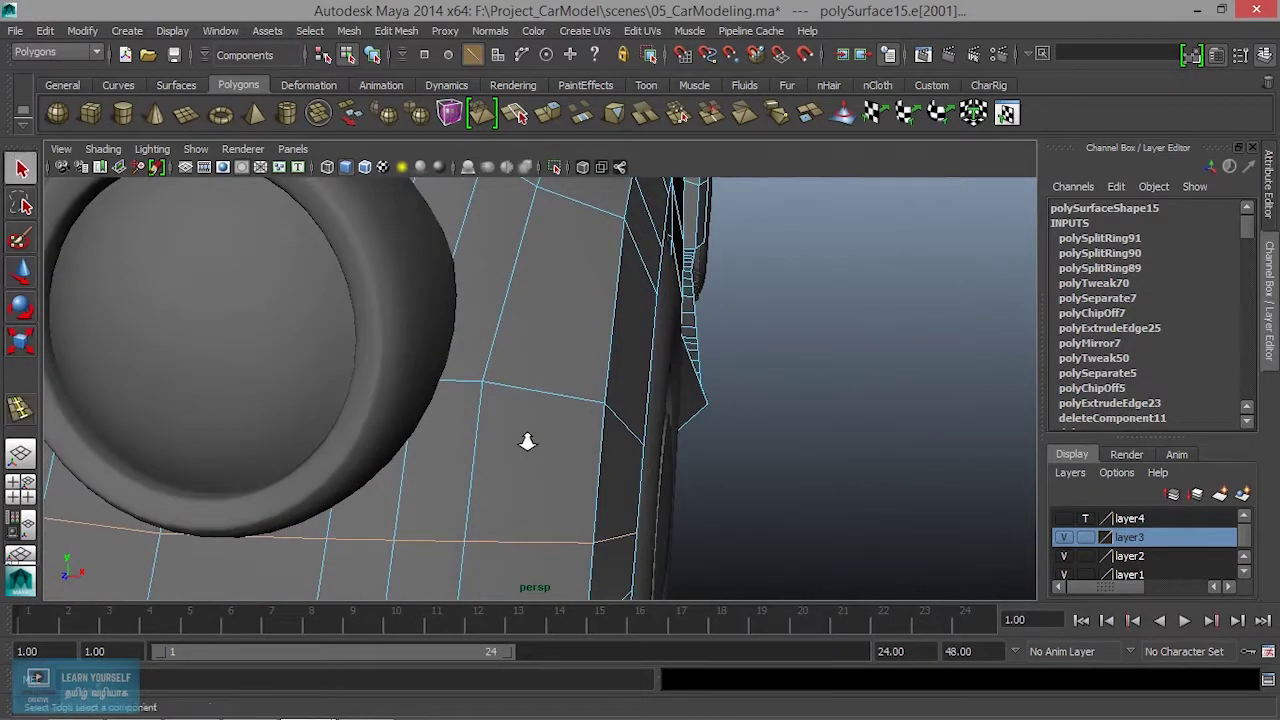
{"action": "right_click_drag", "start_coordinate": [455, 272], "coordinate": [400, 283]}
{"action": "scroll", "coordinate": [420, 415], "scroll_direction": "down", "scroll_amount": 2}
{"action": "mouse_move", "coordinate": [397, 361]}
{"action": "left_mouse_down"}
{"action": "mouse_move", "coordinate": [437, 394]}
{"action": "mouse_move", "coordinate": [426, 426]}
{"action": "left_mouse_up"}
{"action": "scroll", "coordinate": [408, 429], "scroll_direction": "down", "scroll_amount": 2}
{"action": "key", "text": "4"}
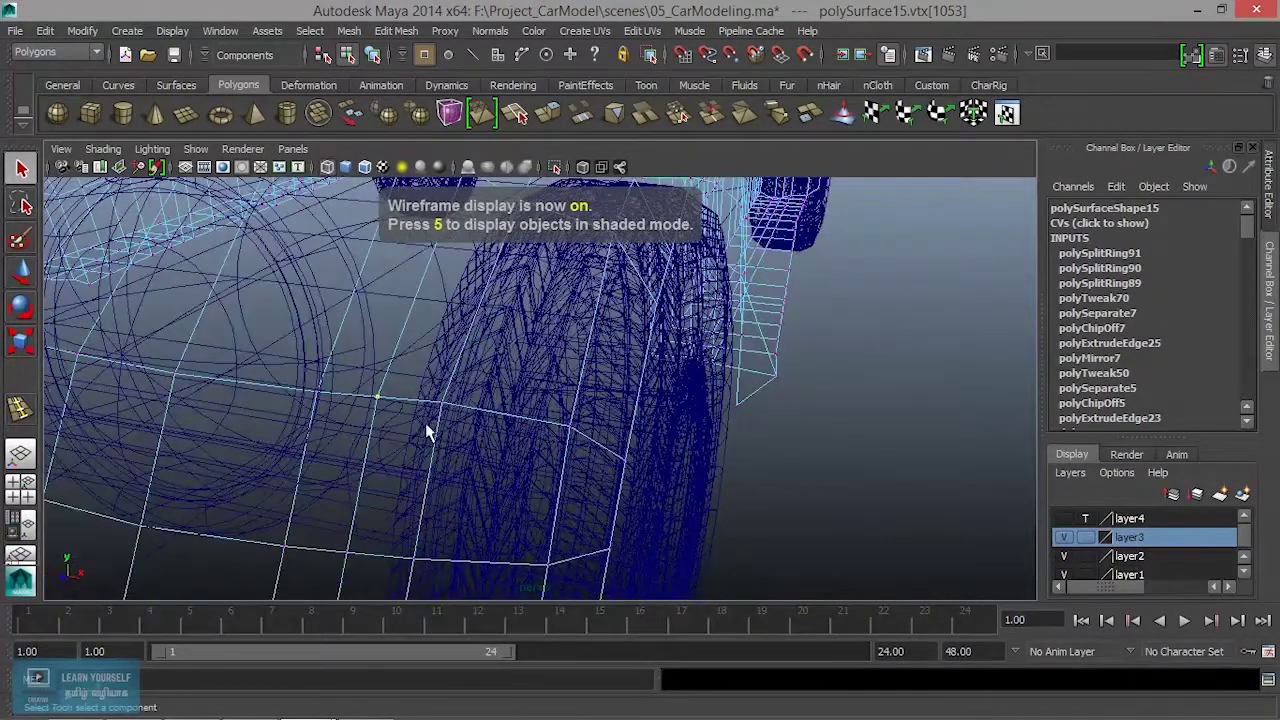
{"action": "key", "text": "5"}
{"action": "key", "text": "w"}
{"action": "middle_click_drag", "start_coordinate": [429, 408], "coordinate": [458, 406]}
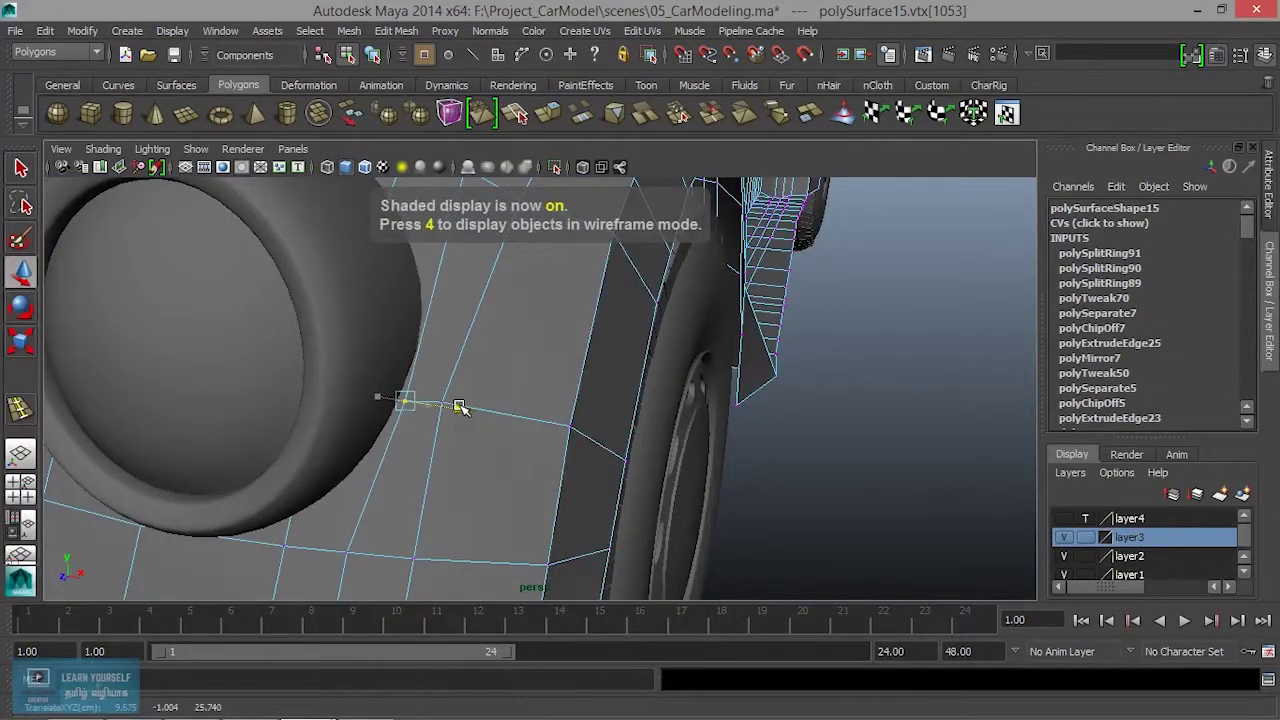
{"action": "scroll", "coordinate": [457, 407], "scroll_direction": "down", "scroll_amount": 2}
{"action": "scroll", "coordinate": [430, 420], "scroll_direction": "down", "scroll_amount": 2}
{"action": "scroll", "coordinate": [405, 405], "scroll_direction": "down", "scroll_amount": 2}
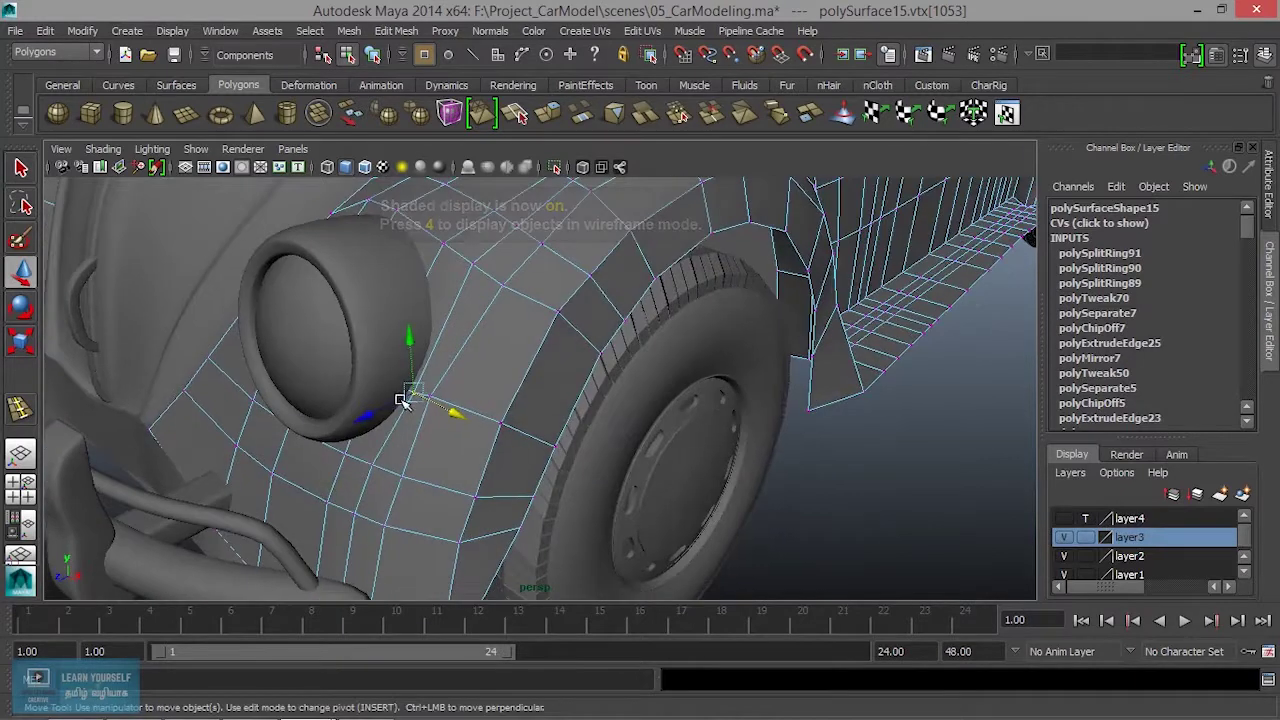
Slide fender vertices vtx[1053] and vtx[1052] toward the headlight to follow its outline
{"action": "left_click_drag", "start_coordinate": [398, 402], "coordinate": [355, 440], "text": "alt"}
{"action": "middle_click_drag", "start_coordinate": [338, 414], "coordinate": [325, 420]}
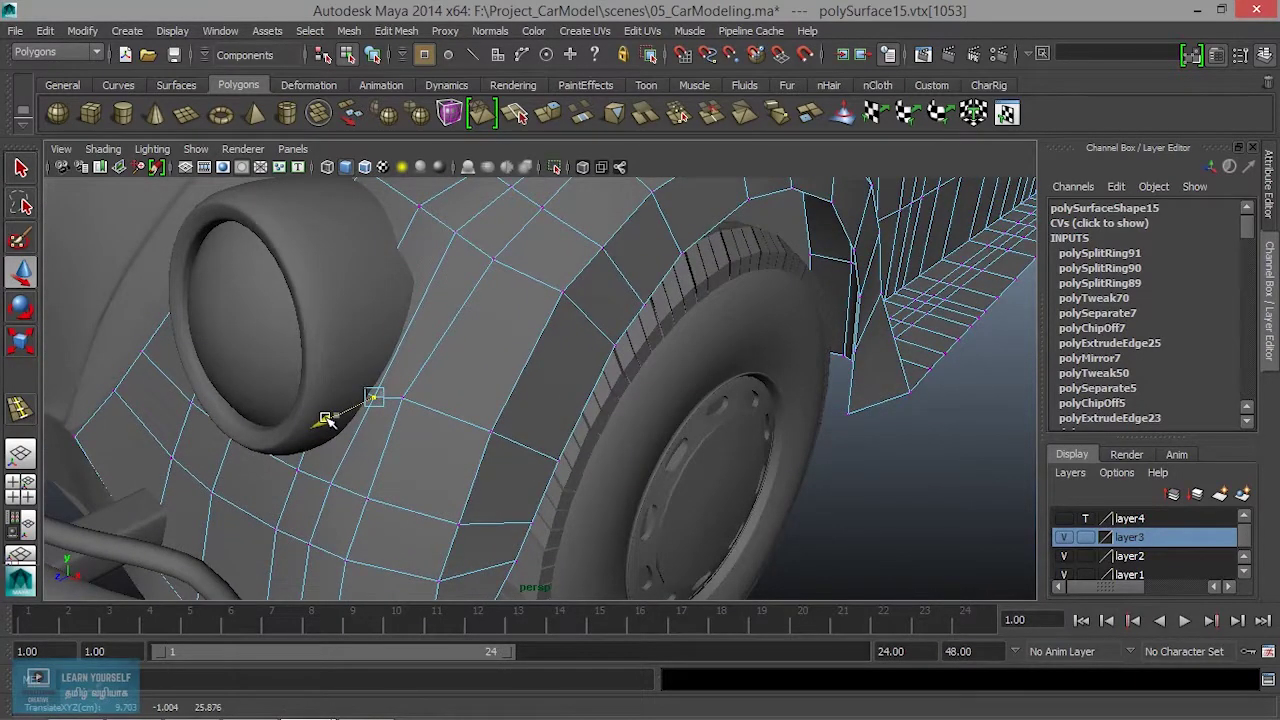
{"action": "scroll", "coordinate": [443, 408], "scroll_direction": "up", "scroll_amount": 2}
{"action": "scroll", "coordinate": [480, 434], "scroll_direction": "up", "scroll_amount": 2}
{"action": "scroll", "coordinate": [354, 400], "scroll_direction": "up", "scroll_amount": 2}
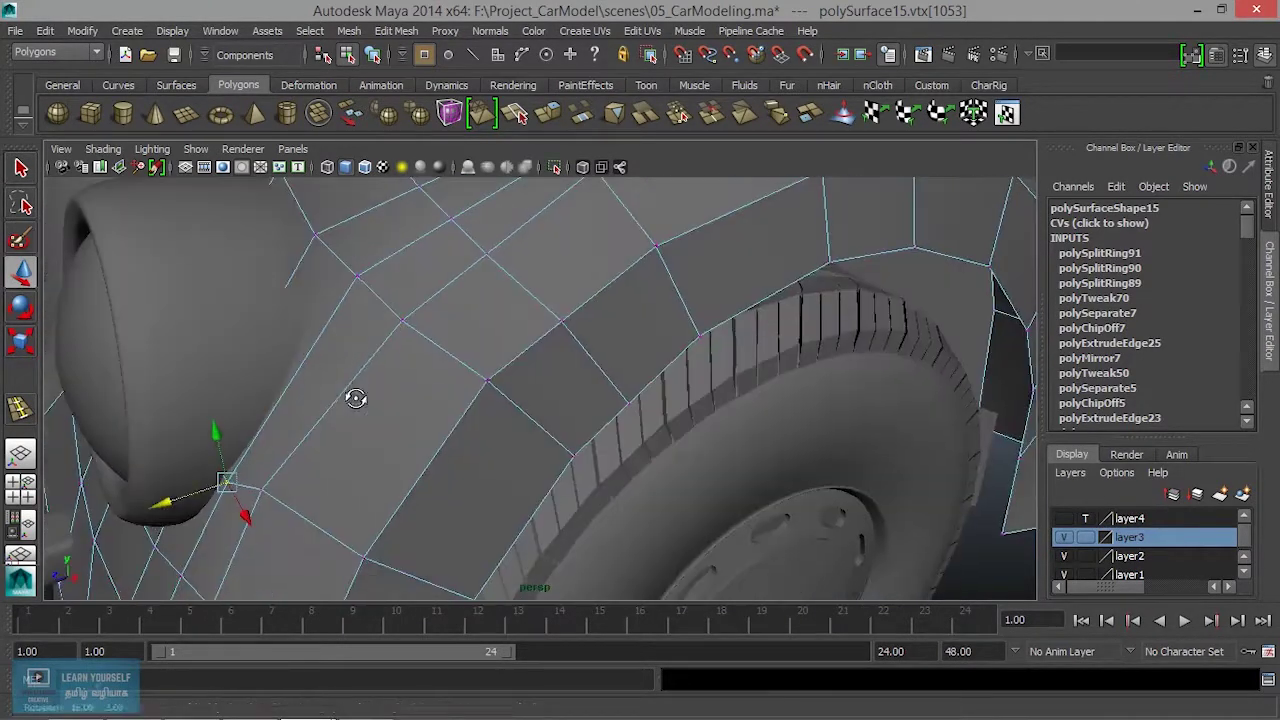
{"action": "scroll", "coordinate": [420, 401], "scroll_direction": "up", "scroll_amount": 1}
{"action": "left_click_drag", "start_coordinate": [420, 401], "coordinate": [437, 370], "text": "alt"}
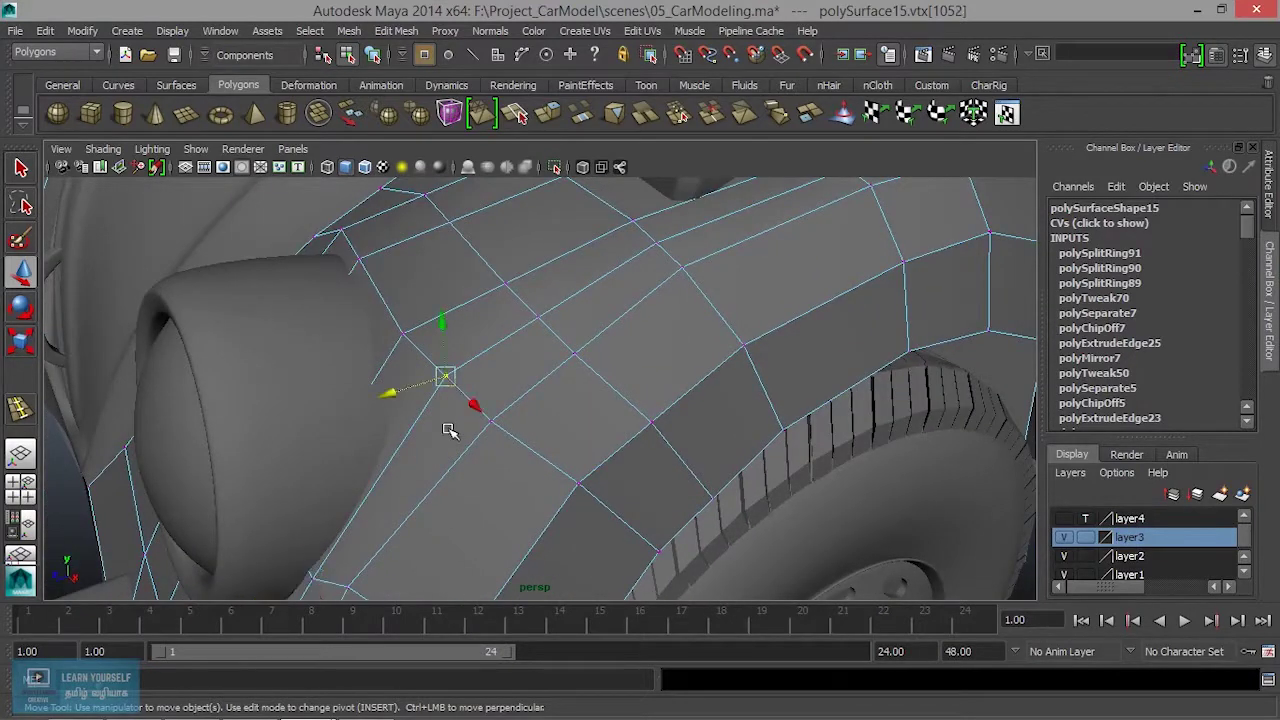
{"action": "left_click_drag", "start_coordinate": [440, 331], "coordinate": [440, 333]}
{"action": "left_click_drag", "start_coordinate": [395, 401], "coordinate": [380, 406]}
{"action": "mouse_move", "coordinate": [425, 340]}
{"action": "left_mouse_down"}
{"action": "mouse_move", "coordinate": [437, 449]}
{"action": "mouse_move", "coordinate": [500, 423]}
{"action": "left_mouse_up"}
{"action": "middle_click_drag", "start_coordinate": [500, 423], "coordinate": [549, 452], "text": "alt"}
{"action": "left_click_drag", "start_coordinate": [549, 452], "coordinate": [466, 443], "text": "alt"}
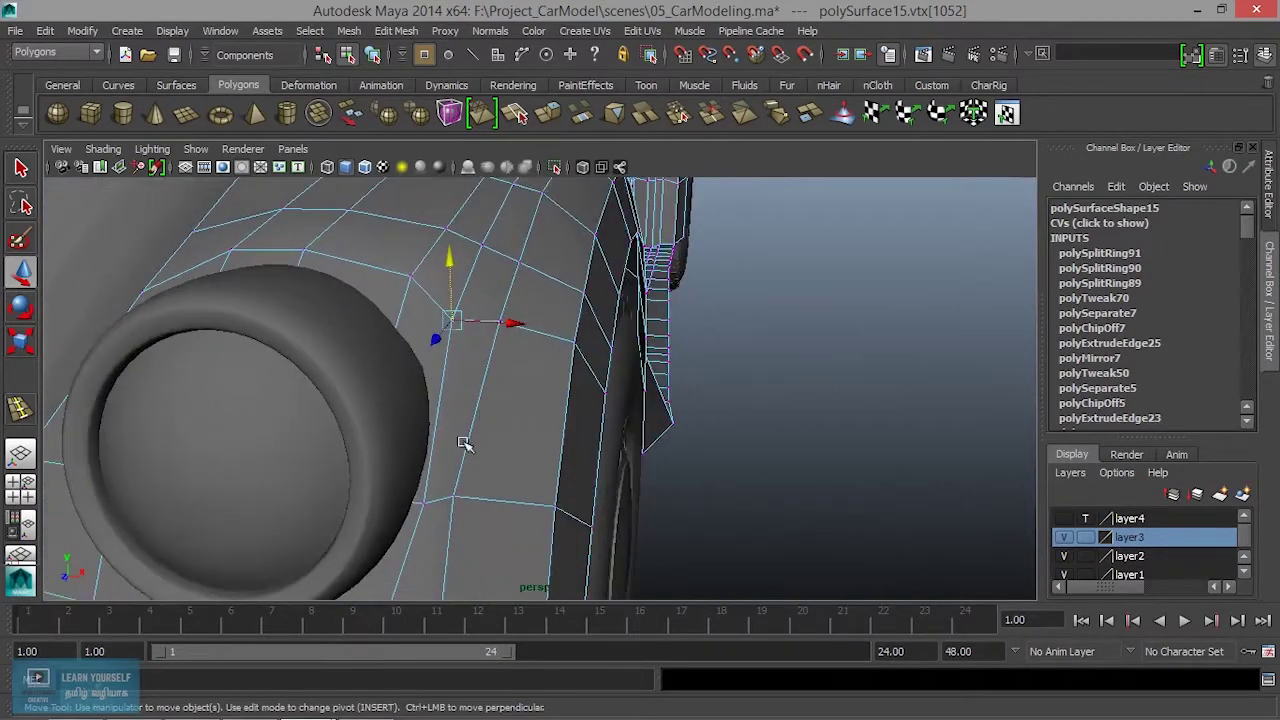
{"action": "left_click", "coordinate": [397, 31]}
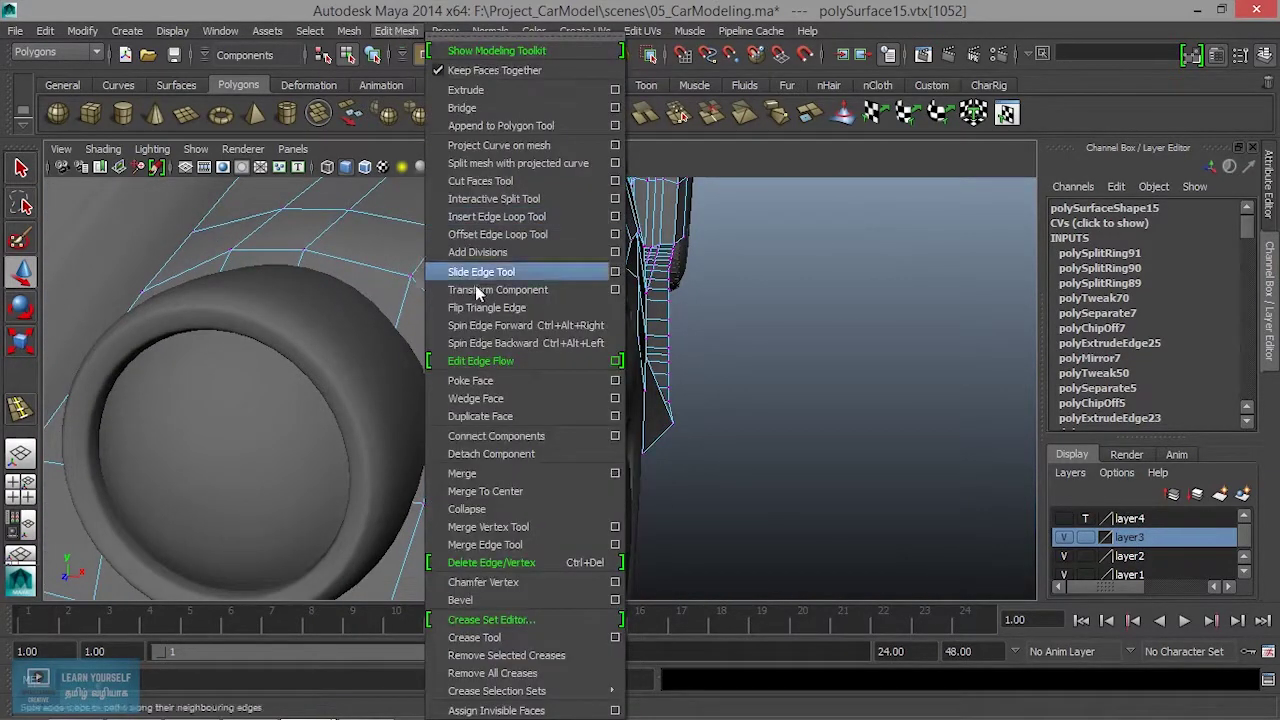
Insert edge loop polySplitRing92 beside the headlight and slide its vertex toward the headlight rim
{"action": "left_click", "coordinate": [455, 222]}
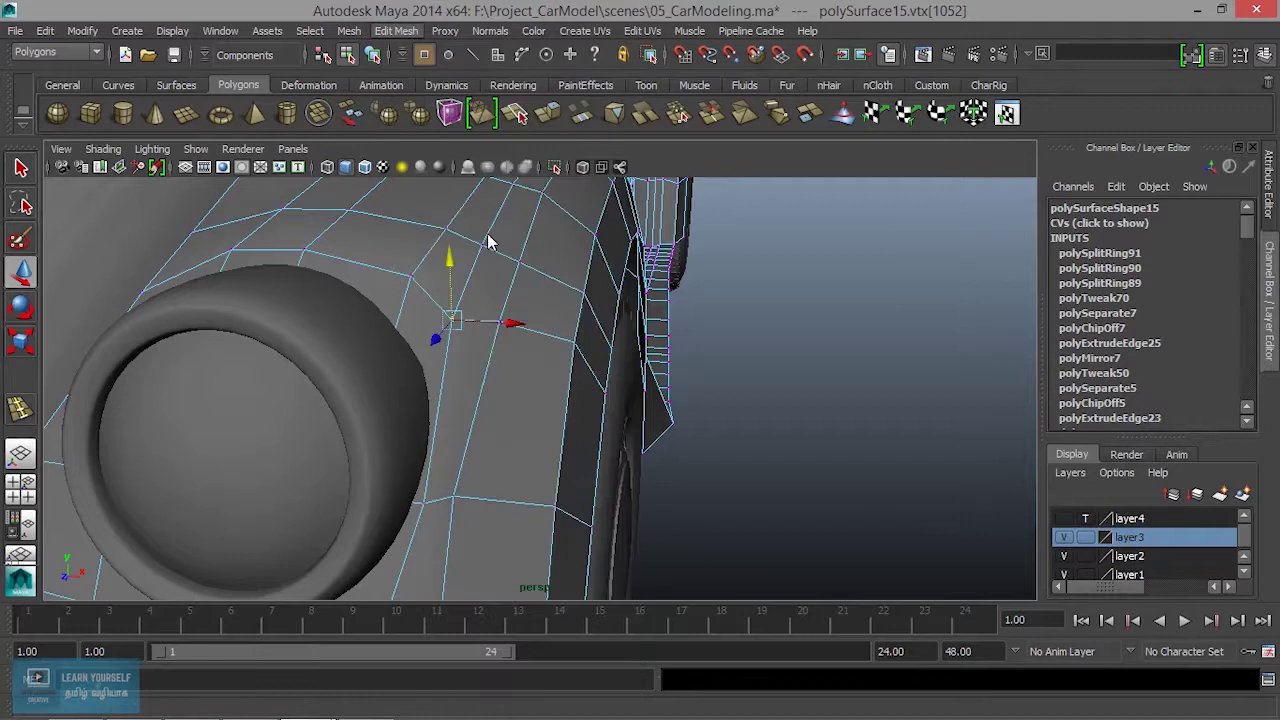
{"action": "left_click", "coordinate": [477, 424]}
{"action": "key", "text": "w"}
{"action": "right_click_drag", "start_coordinate": [455, 310], "coordinate": [400, 287]}
{"action": "left_click", "coordinate": [433, 419]}
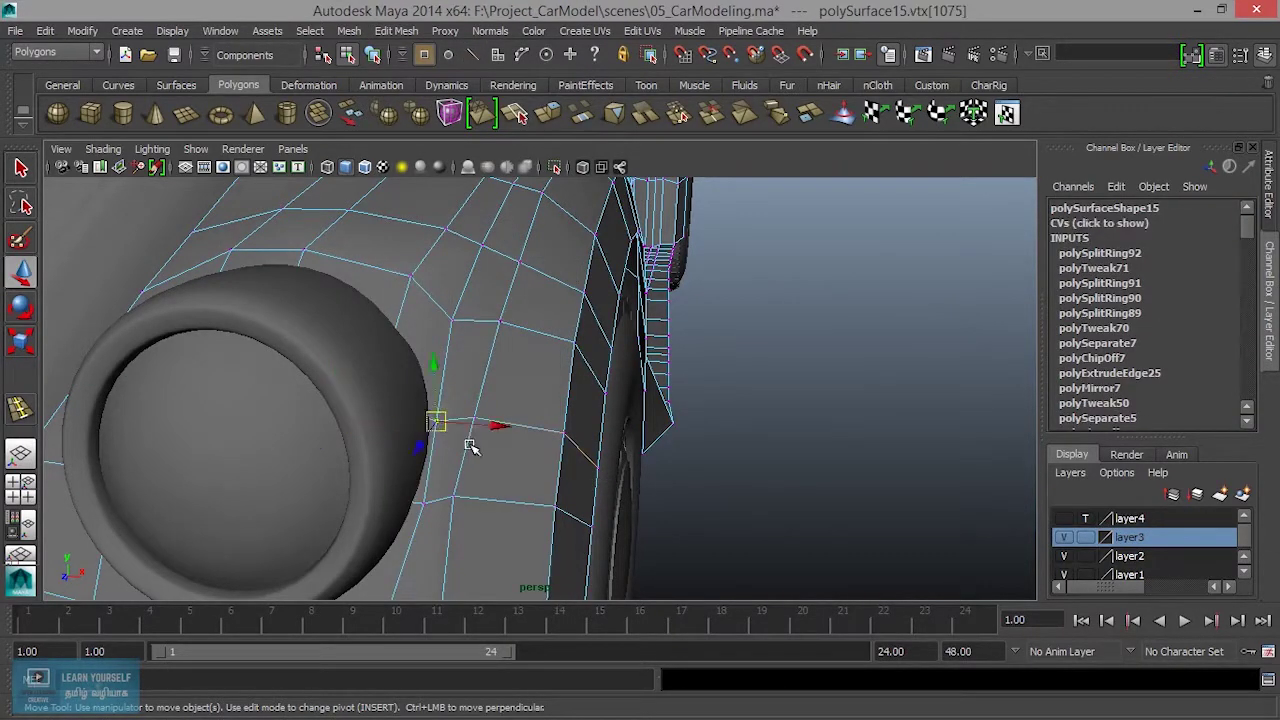
{"action": "left_click_drag", "start_coordinate": [458, 432], "coordinate": [485, 512], "text": "alt"}
{"action": "left_click_drag", "start_coordinate": [399, 474], "coordinate": [345, 501]}
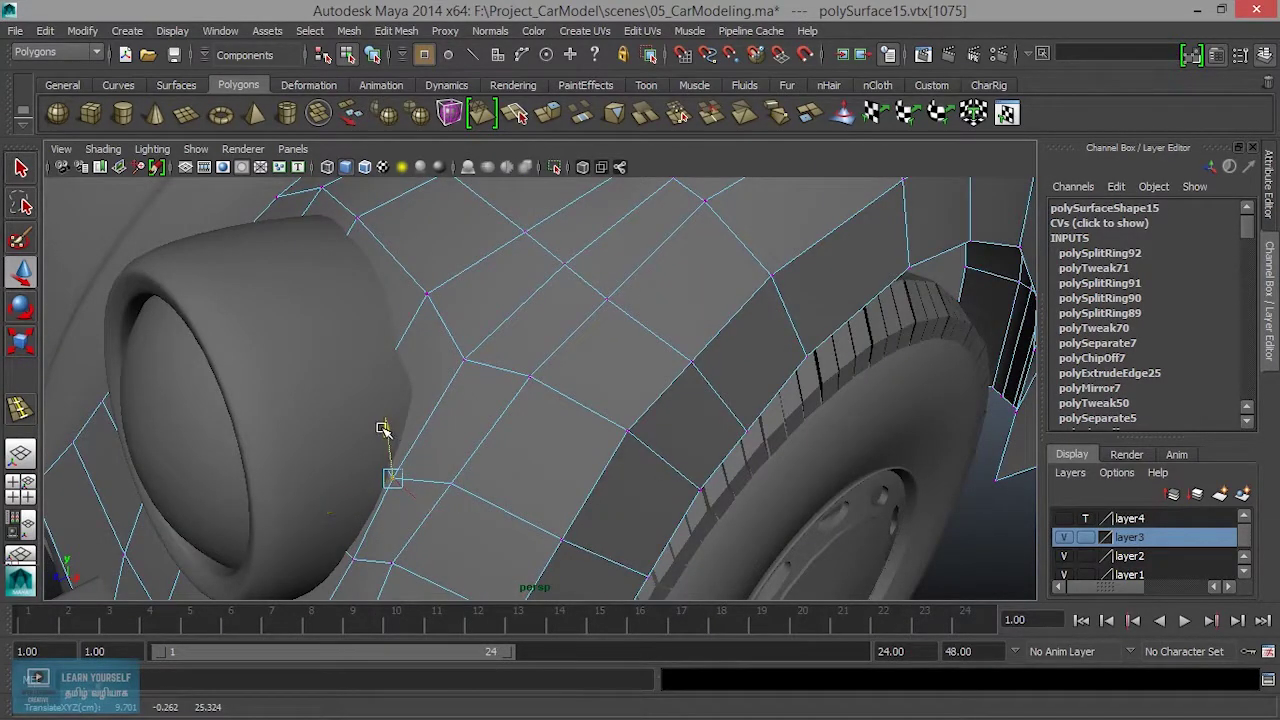
Nudge the vertex above the headlight slightly downward
{"action": "left_click", "coordinate": [468, 356]}
{"action": "left_click_drag", "start_coordinate": [466, 360], "coordinate": [434, 391], "text": "alt"}
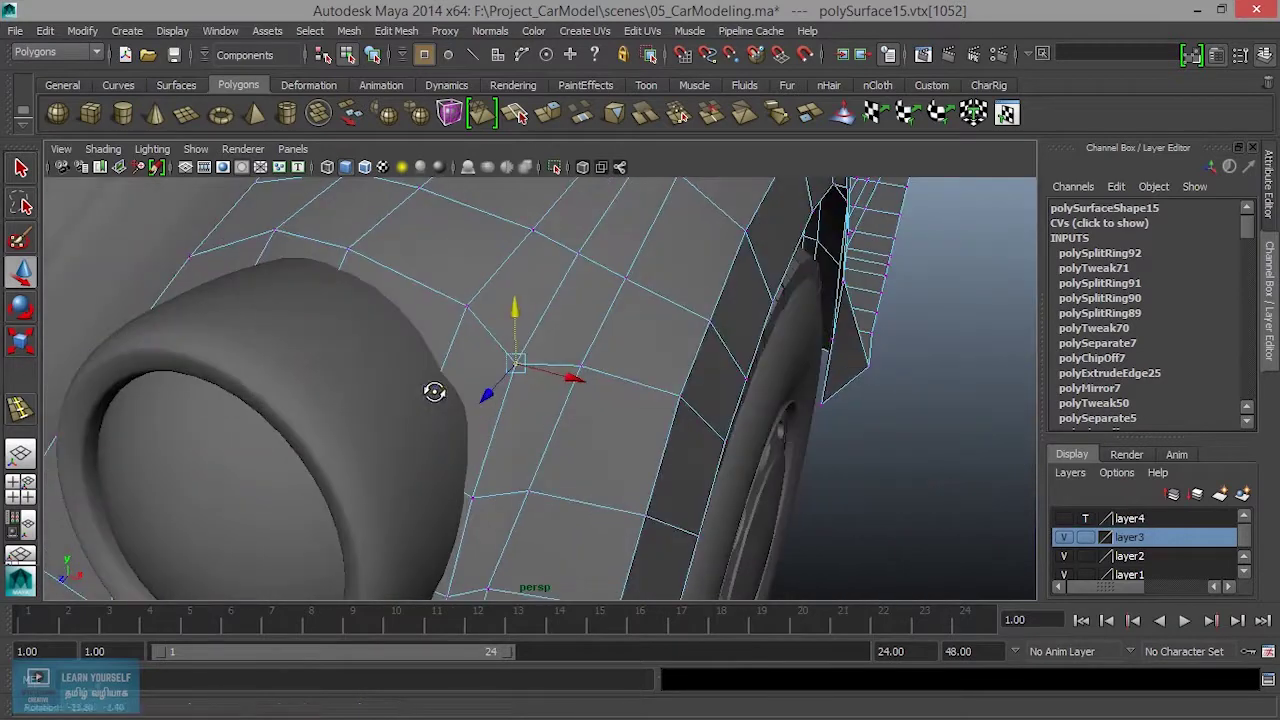
{"action": "left_click", "coordinate": [462, 302]}
{"action": "left_click_drag", "start_coordinate": [486, 351], "coordinate": [419, 323], "text": "alt"}
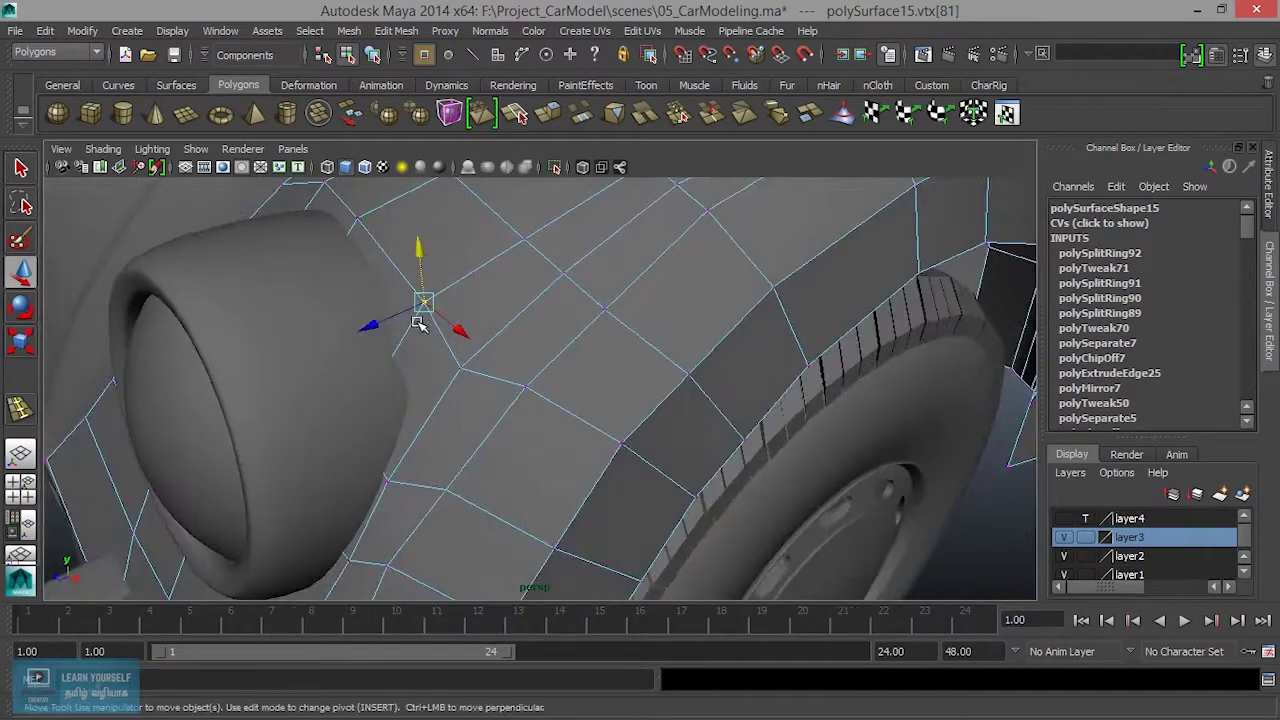
{"action": "mouse_move", "coordinate": [428, 260]}
{"action": "left_mouse_down"}
{"action": "mouse_move", "coordinate": [393, 356]}
{"action": "mouse_move", "coordinate": [411, 366]}
{"action": "left_mouse_up"}
{"action": "mouse_move", "coordinate": [327, 362]}
{"action": "left_mouse_down"}
{"action": "mouse_move", "coordinate": [386, 438]}
{"action": "mouse_move", "coordinate": [330, 450]}
{"action": "left_mouse_up"}
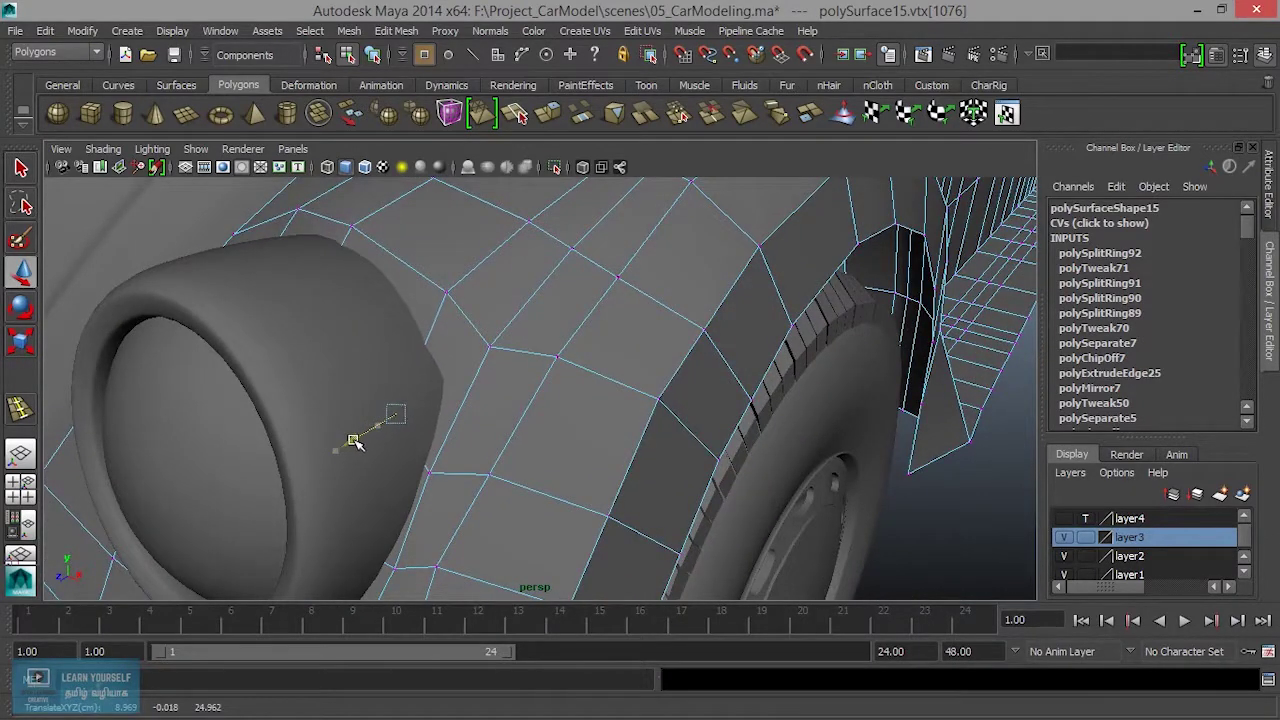
Move two vertices down so they sit under the headlight
{"action": "right_click_drag", "start_coordinate": [354, 441], "coordinate": [363, 463], "text": "alt"}
{"action": "mouse_move", "coordinate": [363, 463]}
{"action": "left_mouse_down", "text": "alt"}
{"action": "mouse_move", "coordinate": [334, 506]}
{"action": "mouse_move", "coordinate": [466, 434]}
{"action": "left_mouse_up", "text": "alt"}
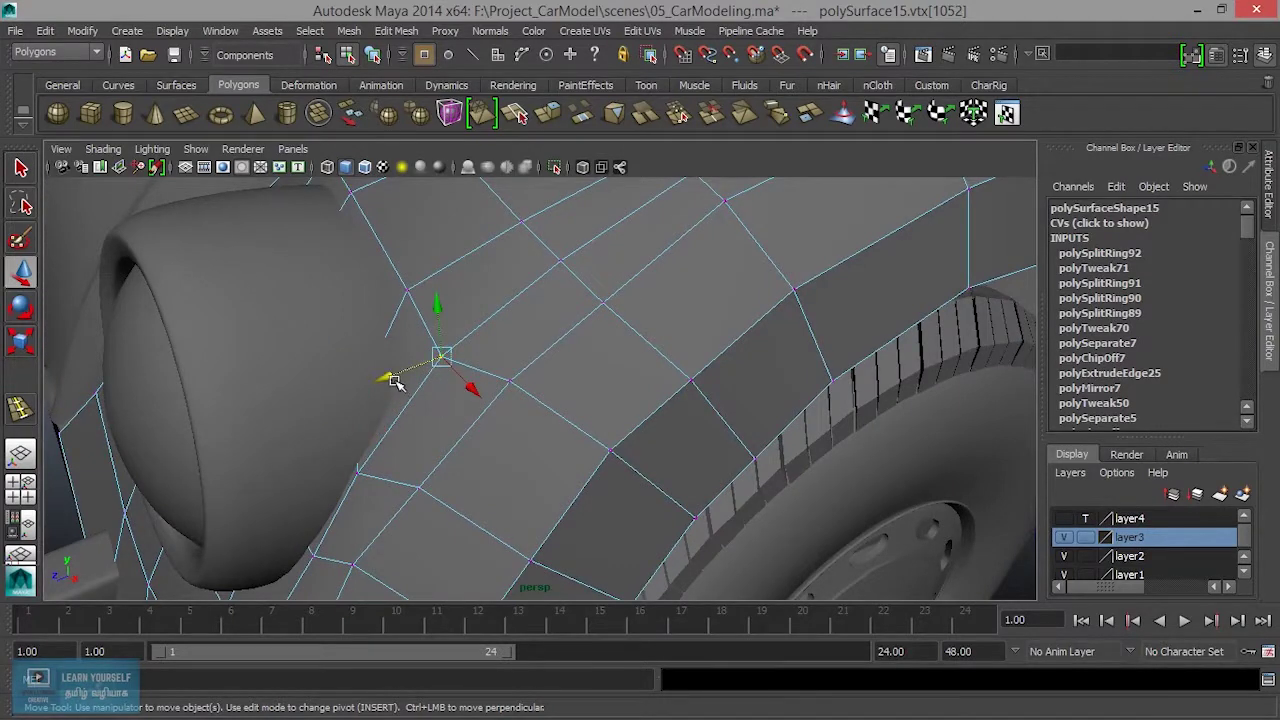
{"action": "mouse_move", "coordinate": [377, 409]}
{"action": "left_mouse_down", "text": "alt"}
{"action": "mouse_move", "coordinate": [423, 391]}
{"action": "mouse_move", "coordinate": [517, 394]}
{"action": "mouse_move", "coordinate": [571, 277]}
{"action": "mouse_move", "coordinate": [586, 300]}
{"action": "mouse_move", "coordinate": [549, 386]}
{"action": "left_mouse_up", "text": "alt"}
{"action": "right_click_drag", "start_coordinate": [549, 386], "coordinate": [660, 480], "text": "alt"}
{"action": "mouse_move", "coordinate": [660, 480]}
{"action": "left_mouse_down", "text": "alt"}
{"action": "mouse_move", "coordinate": [591, 386]}
{"action": "mouse_move", "coordinate": [529, 423]}
{"action": "mouse_move", "coordinate": [514, 400]}
{"action": "mouse_move", "coordinate": [586, 396]}
{"action": "mouse_move", "coordinate": [563, 403]}
{"action": "left_mouse_up", "text": "alt"}
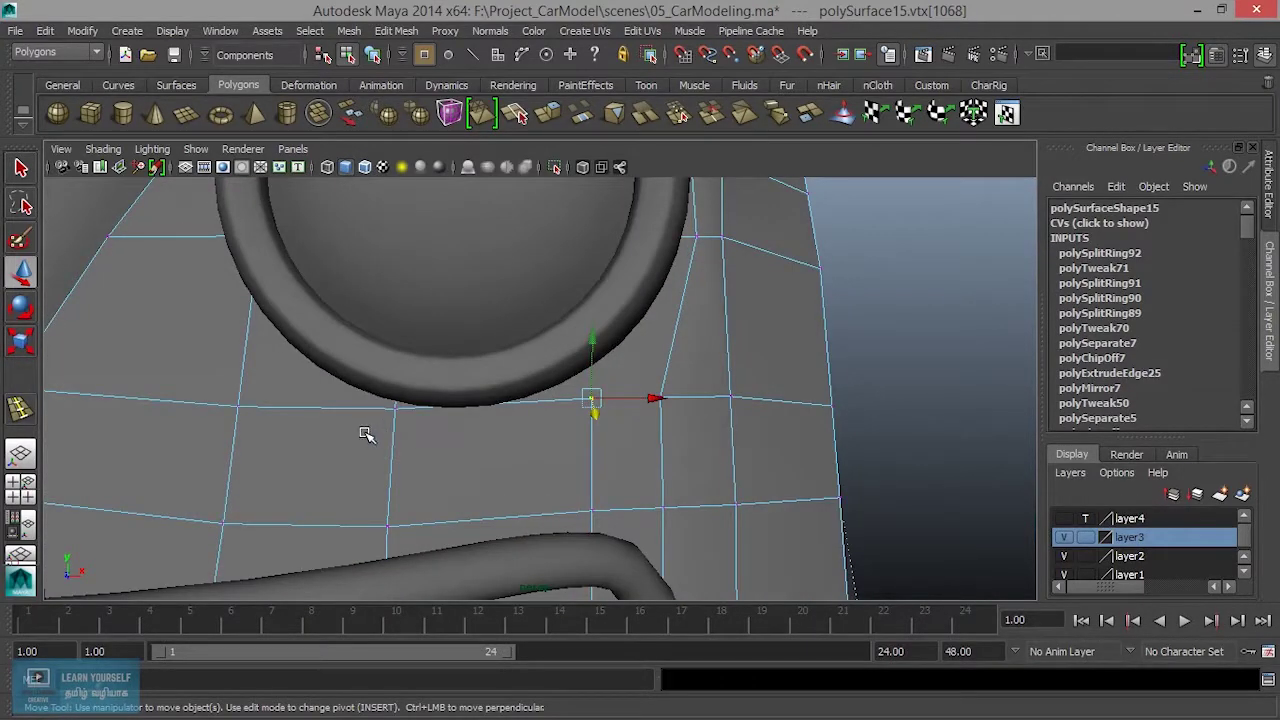
{"action": "left_click", "coordinate": [396, 409], "text": "shift"}
{"action": "mouse_move", "coordinate": [445, 465]}
{"action": "left_mouse_down", "text": "alt"}
{"action": "mouse_move", "coordinate": [300, 471]}
{"action": "mouse_move", "coordinate": [401, 485]}
{"action": "left_mouse_up", "text": "alt"}
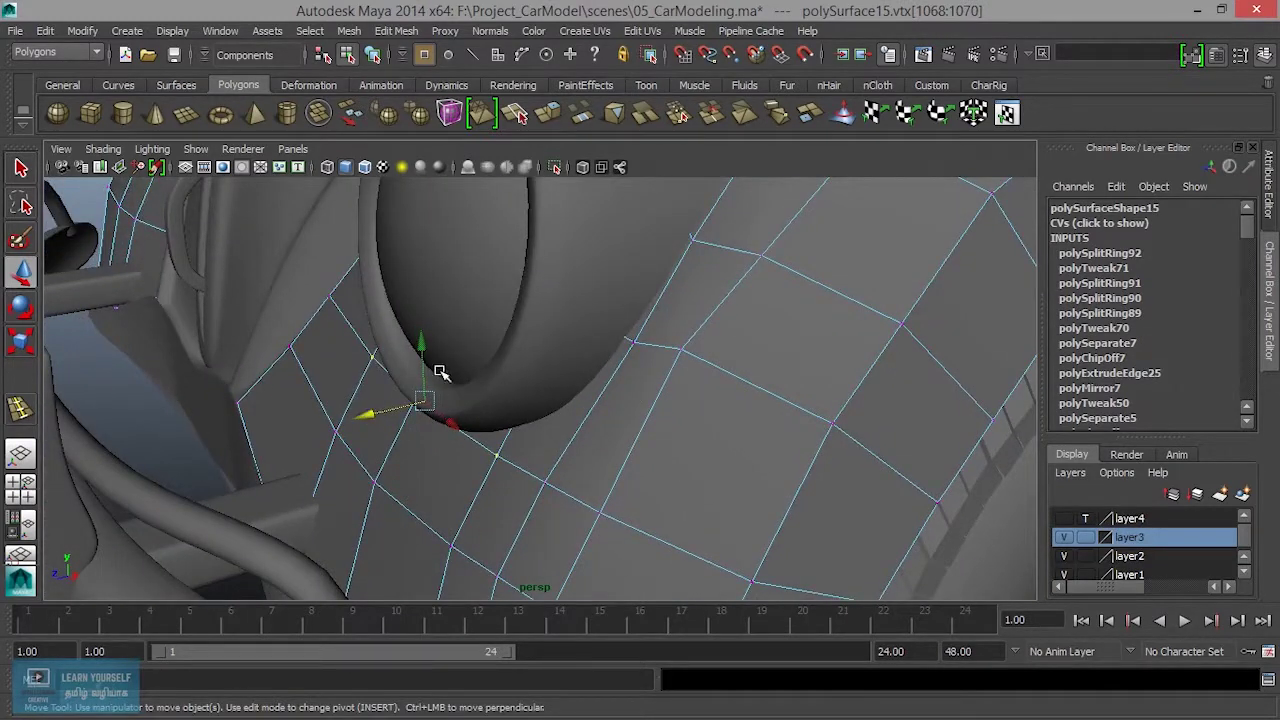
{"action": "mouse_move", "coordinate": [427, 345]}
{"action": "left_mouse_down"}
{"action": "mouse_move", "coordinate": [398, 405]}
{"action": "mouse_move", "coordinate": [360, 435]}
{"action": "mouse_move", "coordinate": [366, 451]}
{"action": "mouse_move", "coordinate": [467, 474]}
{"action": "mouse_move", "coordinate": [491, 408]}
{"action": "mouse_move", "coordinate": [566, 449]}
{"action": "mouse_move", "coordinate": [533, 448]}
{"action": "mouse_move", "coordinate": [537, 491]}
{"action": "mouse_move", "coordinate": [451, 434]}
{"action": "mouse_move", "coordinate": [437, 366]}
{"action": "left_mouse_up"}
Move a hidden vertex against the headlight side, then return the body to object mode
{"action": "left_click", "coordinate": [424, 440]}
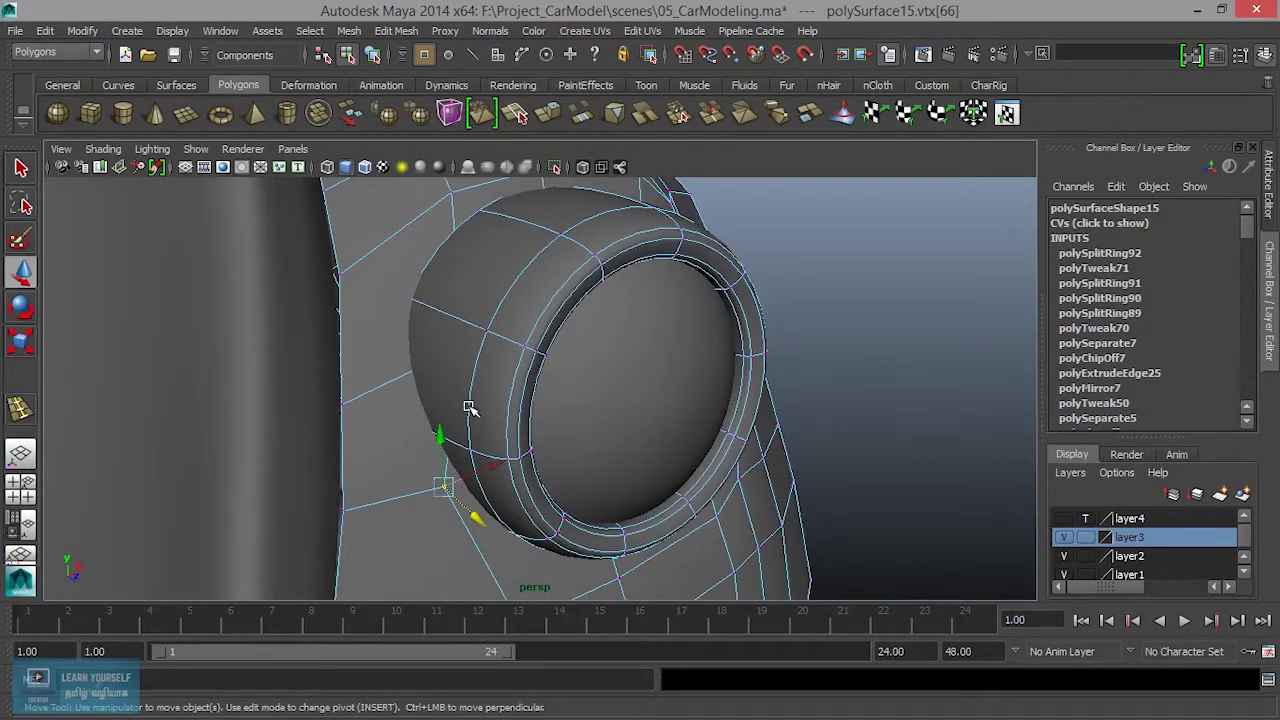
{"action": "key", "text": "4"}
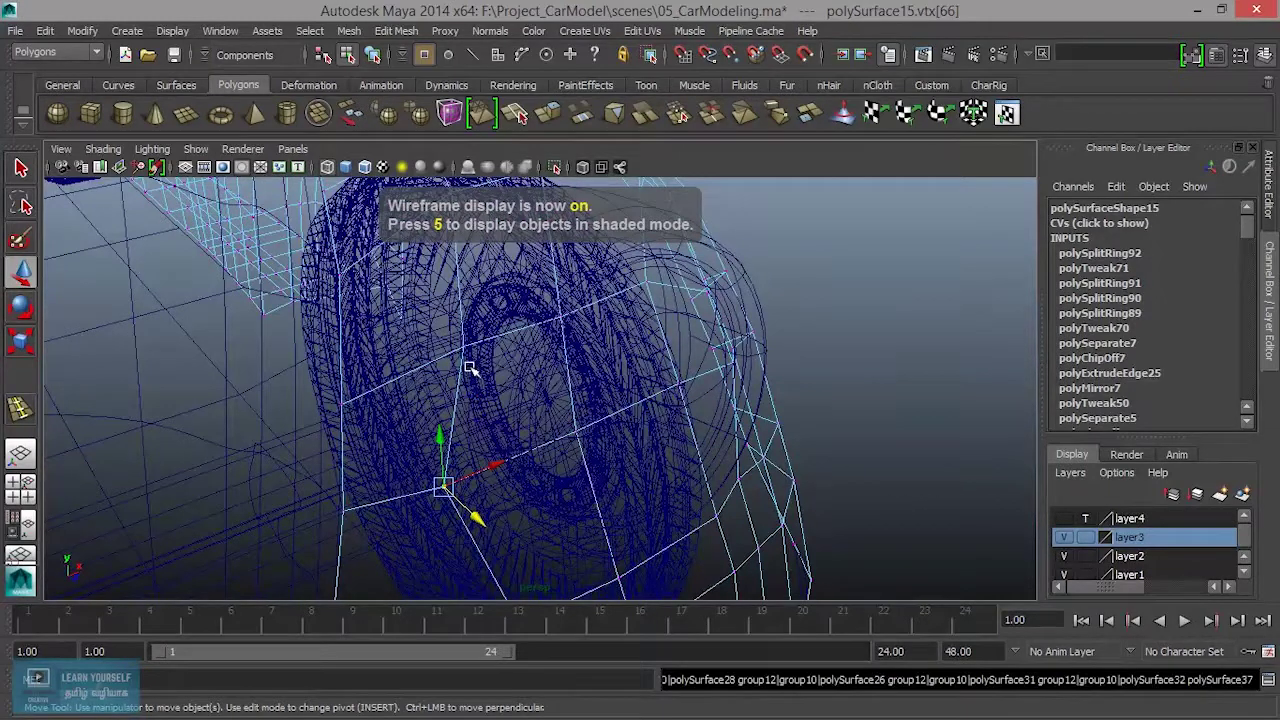
{"action": "left_click", "coordinate": [463, 332]}
{"action": "left_click_drag", "start_coordinate": [463, 332], "coordinate": [447, 406], "text": "alt"}
{"action": "key", "text": "5"}
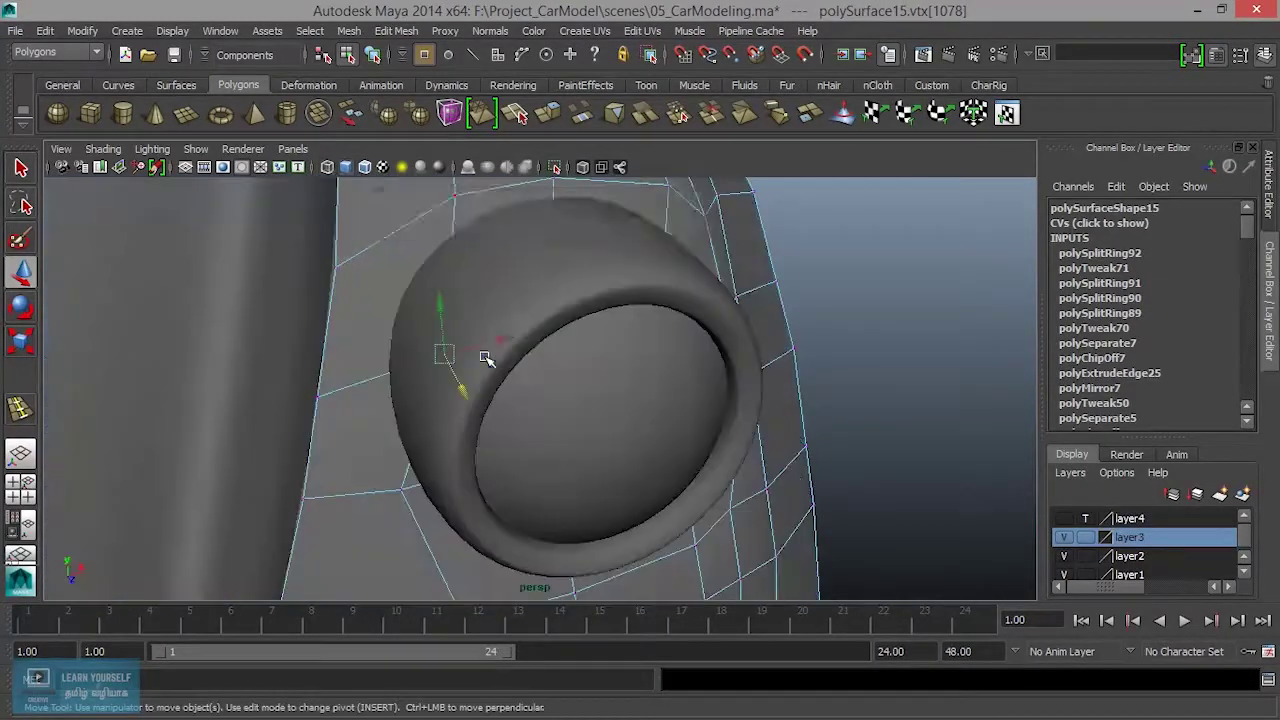
{"action": "middle_click_drag", "start_coordinate": [487, 356], "coordinate": [456, 341]}
{"action": "mouse_move", "coordinate": [422, 430]}
{"action": "left_mouse_down", "text": "alt"}
{"action": "mouse_move", "coordinate": [468, 390]}
{"action": "mouse_move", "coordinate": [488, 400]}
{"action": "left_mouse_up", "text": "alt"}
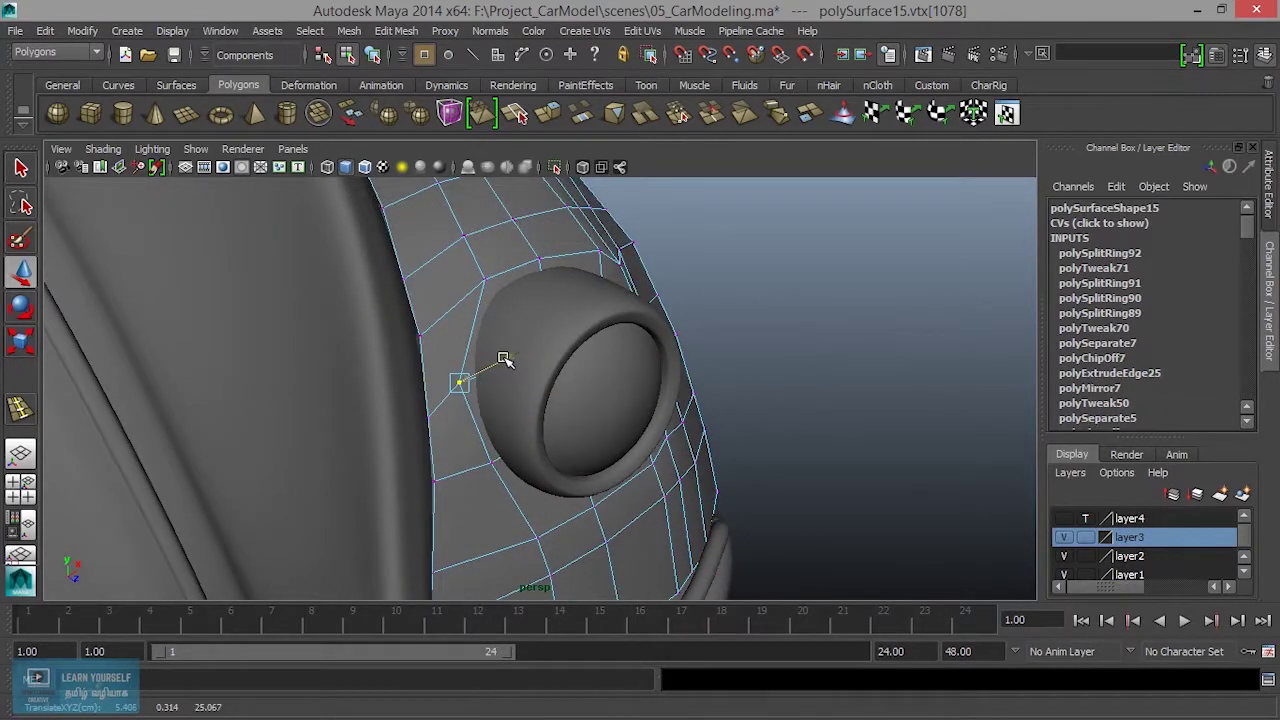
{"action": "mouse_move", "coordinate": [493, 436]}
{"action": "left_mouse_down", "text": "alt"}
{"action": "mouse_move", "coordinate": [446, 443]}
{"action": "mouse_move", "coordinate": [340, 386]}
{"action": "mouse_move", "coordinate": [429, 286]}
{"action": "mouse_move", "coordinate": [651, 281]}
{"action": "left_mouse_up", "text": "alt"}
{"action": "right_click_drag", "start_coordinate": [651, 281], "coordinate": [700, 254]}
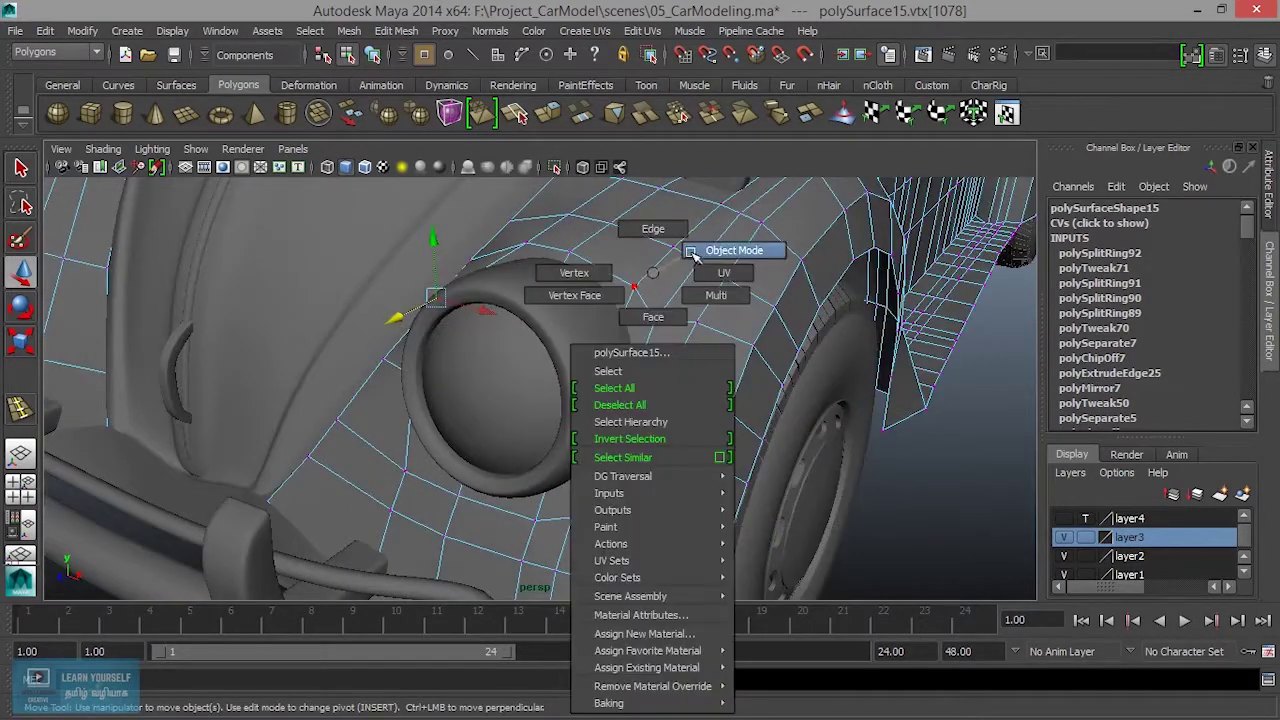
{"action": "left_click", "coordinate": [680, 280]}
Preview the body smoothed with 3, then reselect it and zoom toward the headlight
{"action": "key", "text": "3"}
{"action": "scroll", "coordinate": [668, 415], "scroll_direction": "down", "scroll_amount": 3}
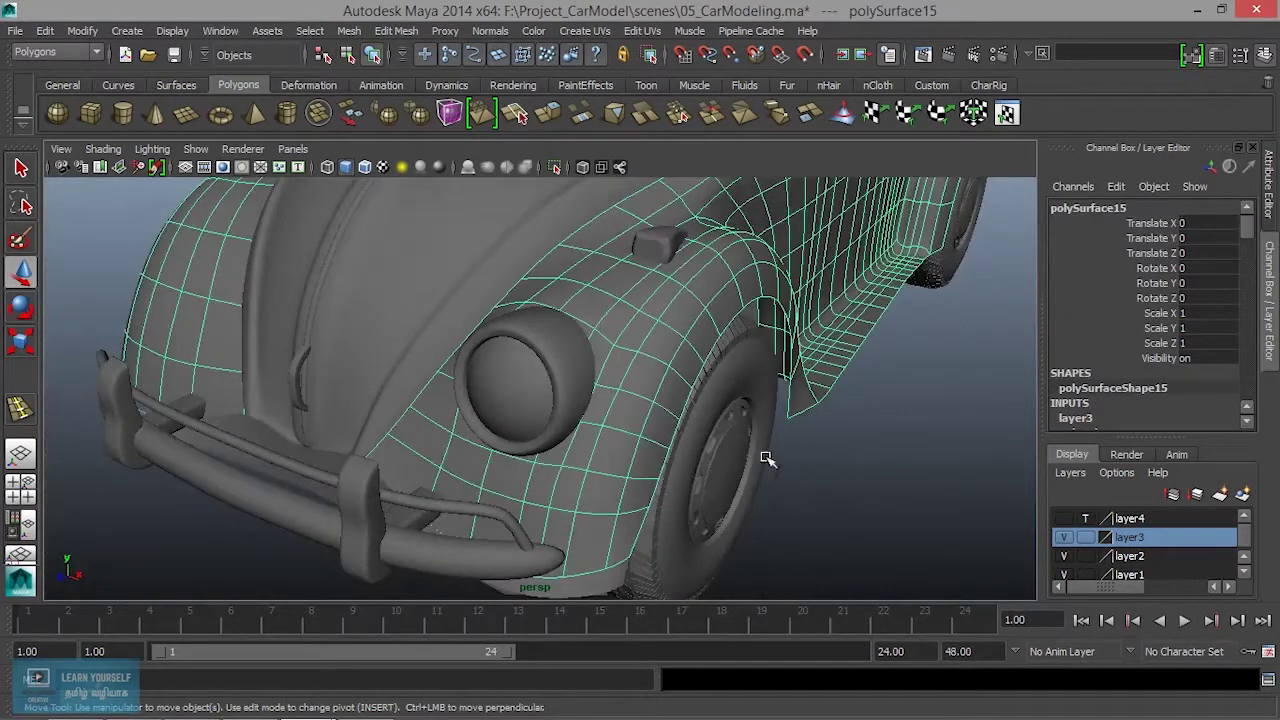
{"action": "left_click", "coordinate": [796, 505]}
{"action": "mouse_move", "coordinate": [796, 505]}
{"action": "left_mouse_down", "text": "alt"}
{"action": "mouse_move", "coordinate": [583, 463]}
{"action": "mouse_move", "coordinate": [625, 428]}
{"action": "mouse_move", "coordinate": [571, 403]}
{"action": "mouse_move", "coordinate": [625, 405]}
{"action": "left_mouse_up", "text": "alt"}
{"action": "left_click", "coordinate": [578, 323]}
{"action": "right_click_drag", "start_coordinate": [557, 437], "coordinate": [634, 429], "text": "alt"}
{"action": "mouse_move", "coordinate": [634, 429]}
{"action": "left_mouse_down", "text": "alt"}
{"action": "mouse_move", "coordinate": [596, 446]}
{"action": "mouse_move", "coordinate": [663, 451]}
{"action": "mouse_move", "coordinate": [693, 423]}
{"action": "left_mouse_up", "text": "alt"}
In vertex mode, pull the vertex above the headlight toward it
{"action": "right_click_drag", "start_coordinate": [700, 390], "coordinate": [703, 372]}
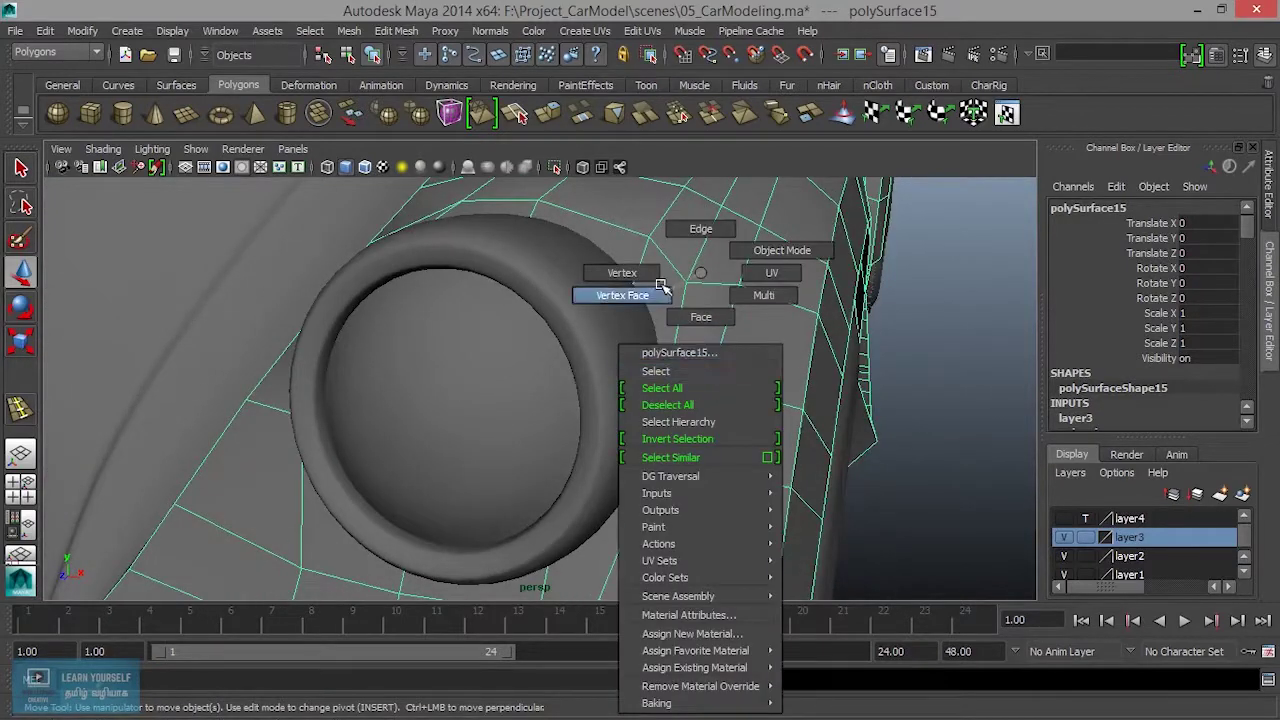
{"action": "left_click", "coordinate": [705, 389]}
{"action": "mouse_move", "coordinate": [705, 389]}
{"action": "left_mouse_down", "text": "alt"}
{"action": "mouse_move", "coordinate": [538, 426]}
{"action": "mouse_move", "coordinate": [411, 403]}
{"action": "left_mouse_up", "text": "alt"}
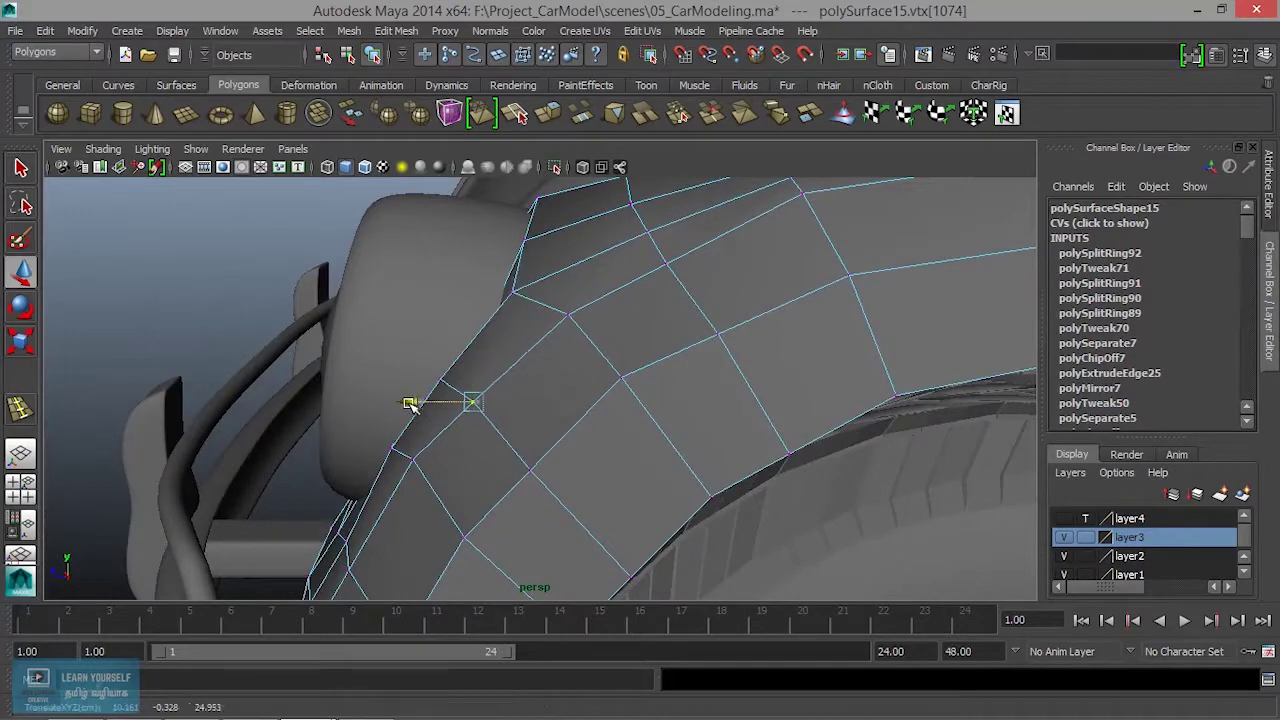
{"action": "mouse_move", "coordinate": [463, 340]}
{"action": "left_mouse_down", "text": "alt"}
{"action": "mouse_move", "coordinate": [486, 434]}
{"action": "mouse_move", "coordinate": [586, 443]}
{"action": "mouse_move", "coordinate": [657, 514]}
{"action": "mouse_move", "coordinate": [538, 390]}
{"action": "left_mouse_up", "text": "alt"}
{"action": "left_click", "coordinate": [535, 371]}
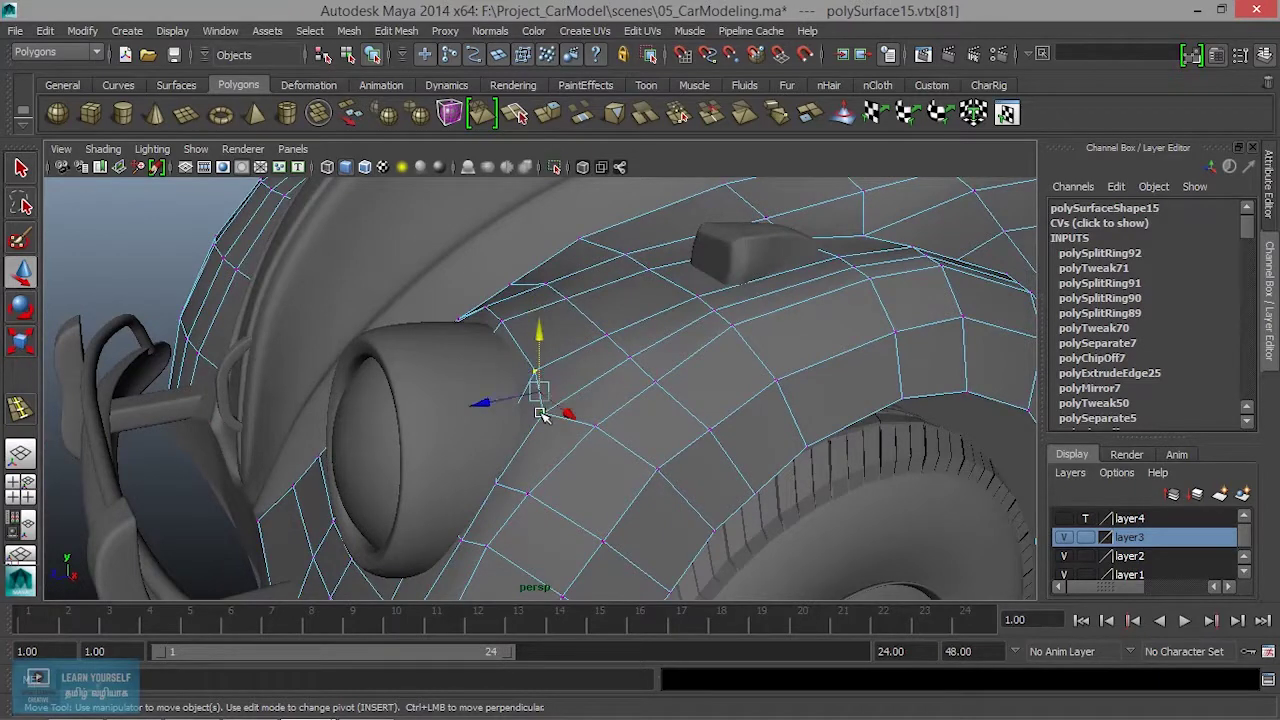
{"action": "mouse_move", "coordinate": [505, 410]}
{"action": "left_mouse_down"}
{"action": "mouse_move", "coordinate": [470, 403]}
{"action": "mouse_move", "coordinate": [531, 426]}
{"action": "mouse_move", "coordinate": [523, 457]}
{"action": "mouse_move", "coordinate": [597, 409]}
{"action": "mouse_move", "coordinate": [486, 338]}
{"action": "left_mouse_up"}
{"action": "left_click", "coordinate": [484, 321]}
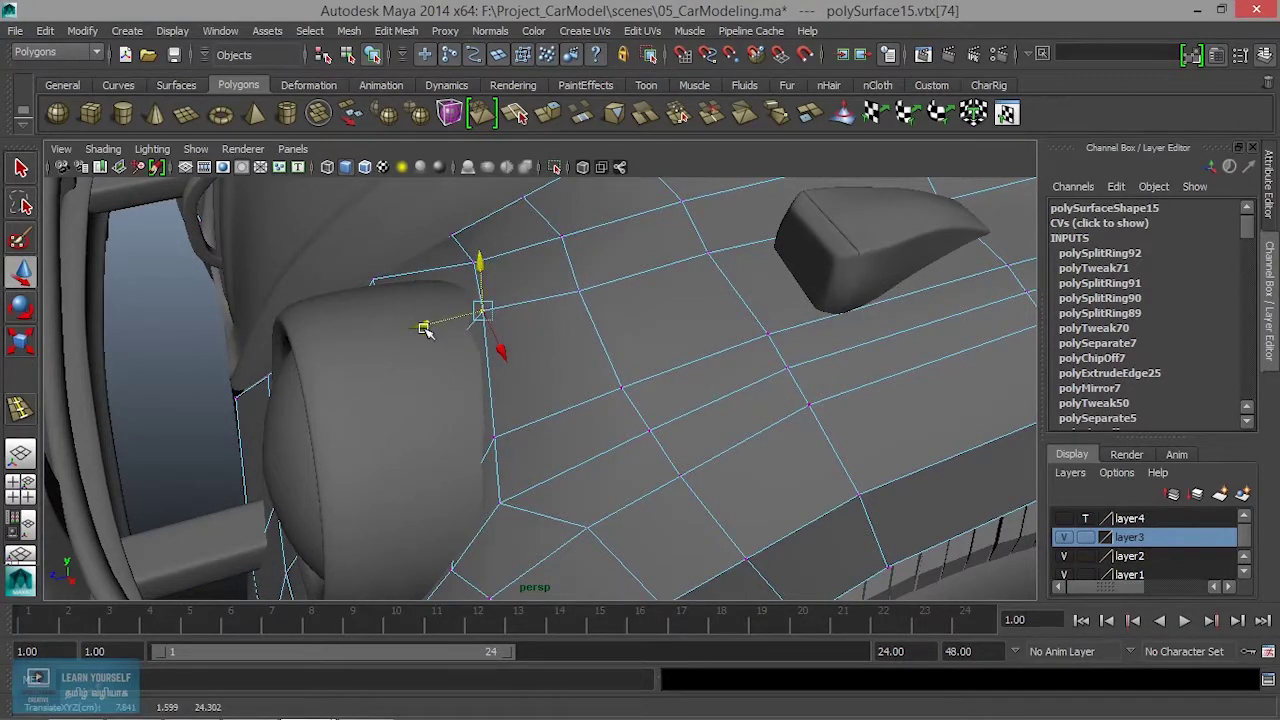
{"action": "left_click_drag", "start_coordinate": [460, 374], "coordinate": [497, 357], "text": "alt"}
Move a hidden vertex behind the headlight and slide another, such as vtx[67], toward the headlight
{"action": "key", "text": "4"}
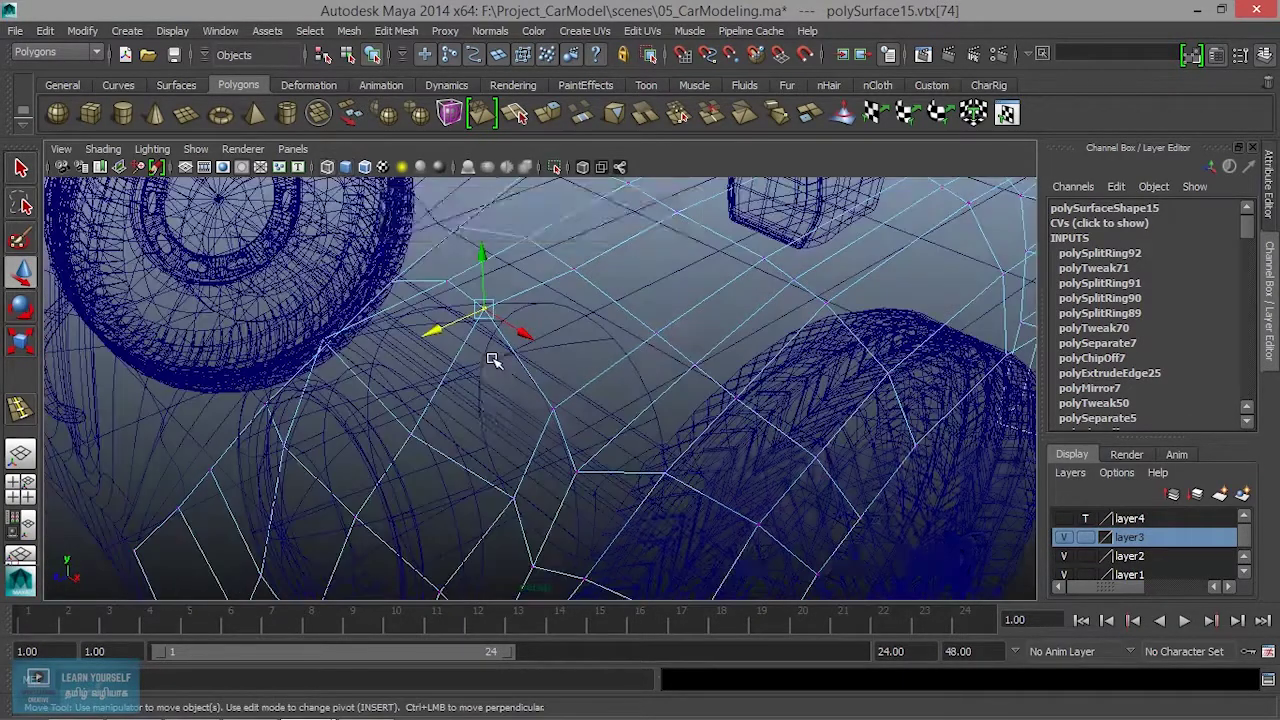
{"action": "left_click", "coordinate": [405, 440]}
{"action": "left_click_drag", "start_coordinate": [405, 440], "coordinate": [410, 445], "text": "alt"}
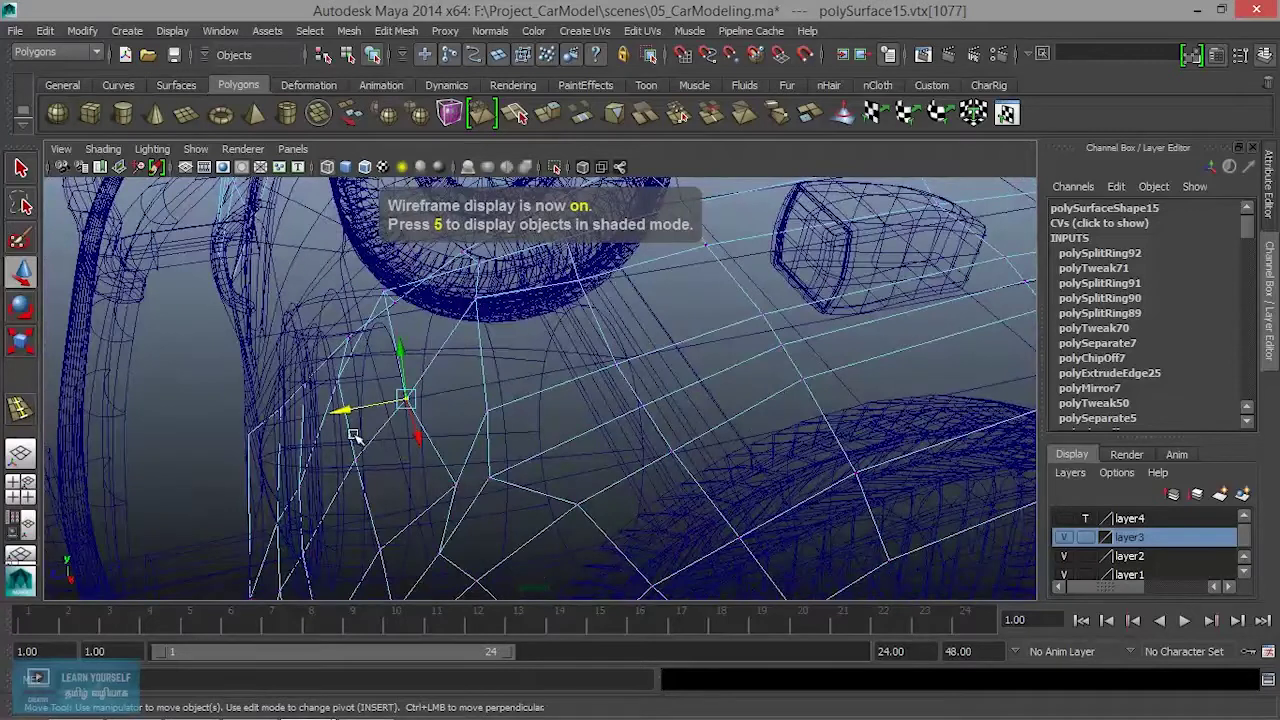
{"action": "mouse_move", "coordinate": [352, 405]}
{"action": "left_mouse_down"}
{"action": "mouse_move", "coordinate": [477, 406]}
{"action": "mouse_move", "coordinate": [507, 494]}
{"action": "mouse_move", "coordinate": [475, 459]}
{"action": "left_mouse_up"}
{"action": "key", "text": "5"}
{"action": "left_click", "coordinate": [456, 386]}
{"action": "mouse_move", "coordinate": [405, 412]}
{"action": "left_mouse_down"}
{"action": "mouse_move", "coordinate": [386, 421]}
{"action": "mouse_move", "coordinate": [514, 366]}
{"action": "mouse_move", "coordinate": [449, 372]}
{"action": "mouse_move", "coordinate": [443, 409]}
{"action": "mouse_move", "coordinate": [398, 392]}
{"action": "mouse_move", "coordinate": [514, 480]}
{"action": "mouse_move", "coordinate": [686, 437]}
{"action": "mouse_move", "coordinate": [394, 457]}
{"action": "mouse_move", "coordinate": [429, 386]}
{"action": "mouse_move", "coordinate": [514, 363]}
{"action": "mouse_move", "coordinate": [530, 408]}
{"action": "mouse_move", "coordinate": [600, 471]}
{"action": "mouse_move", "coordinate": [549, 457]}
{"action": "mouse_move", "coordinate": [547, 513]}
{"action": "mouse_move", "coordinate": [634, 491]}
{"action": "mouse_move", "coordinate": [470, 316]}
{"action": "left_mouse_up"}
{"action": "key", "text": "4"}
Select the faces ringing the headlight opening on the body in face mode
{"action": "right_click", "coordinate": [486, 301]}
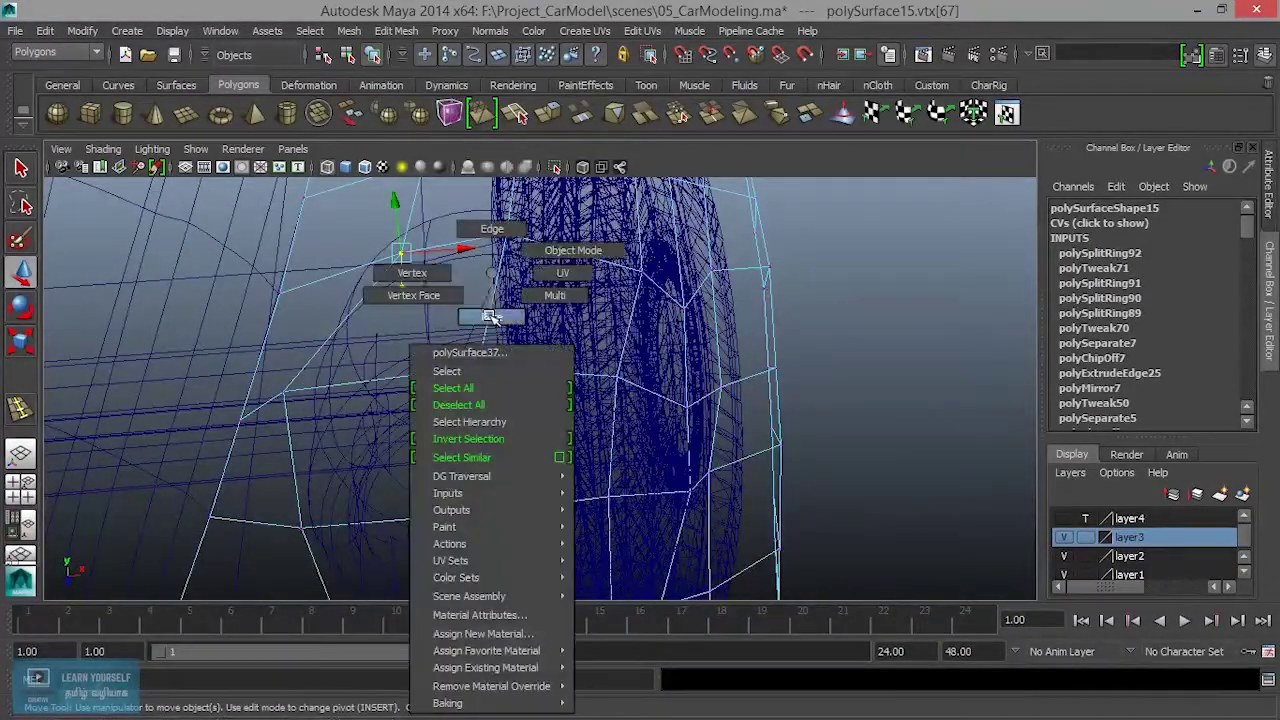
{"action": "left_click", "coordinate": [445, 315]}
{"action": "mouse_move", "coordinate": [445, 315]}
{"action": "left_mouse_down", "text": "alt"}
{"action": "mouse_move", "coordinate": [580, 437]}
{"action": "mouse_move", "coordinate": [563, 357]}
{"action": "mouse_move", "coordinate": [506, 371]}
{"action": "mouse_move", "coordinate": [580, 336]}
{"action": "mouse_move", "coordinate": [551, 386]}
{"action": "mouse_move", "coordinate": [543, 371]}
{"action": "left_mouse_up", "text": "alt"}
{"action": "key", "text": "5"}
{"action": "key", "text": "4"}
{"action": "key", "text": "4"}
{"action": "left_click", "coordinate": [520, 545]}
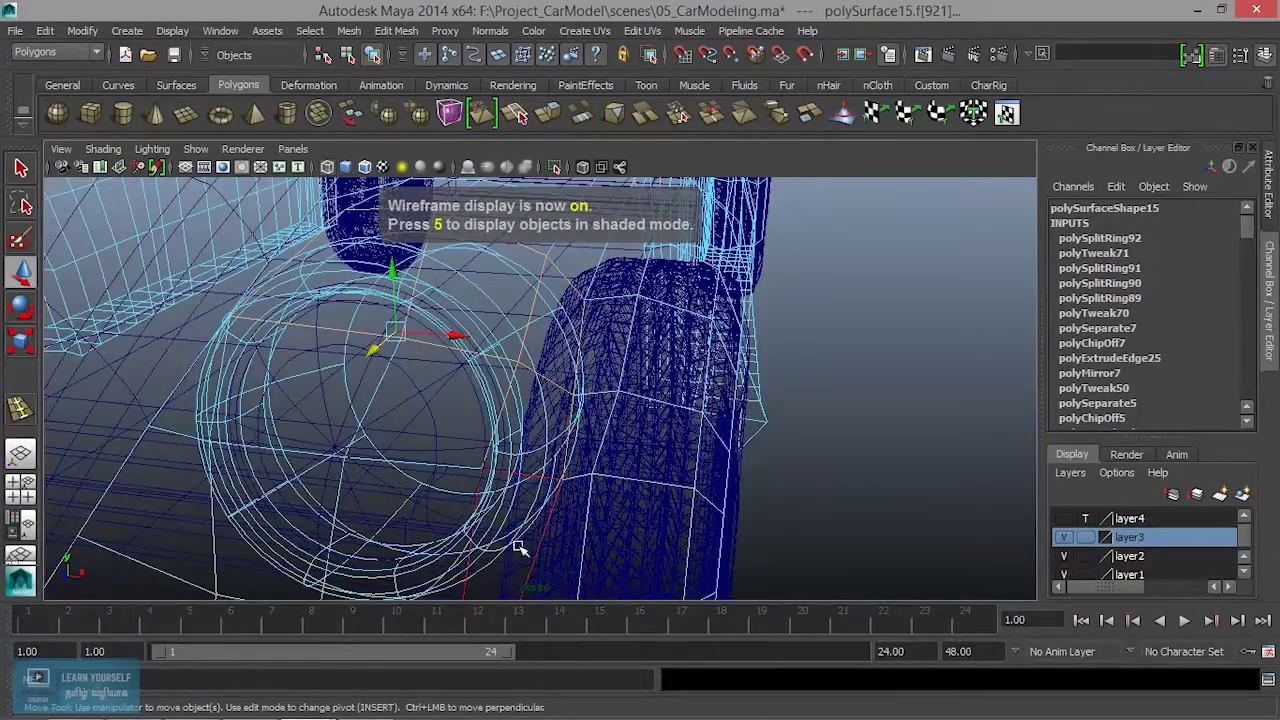
{"action": "left_click", "coordinate": [303, 535]}
{"action": "left_click", "coordinate": [292, 422]}
{"action": "key", "text": "5"}
{"action": "mouse_move", "coordinate": [366, 446]}
{"action": "left_mouse_down", "text": "alt"}
{"action": "mouse_move", "coordinate": [565, 477]}
{"action": "mouse_move", "coordinate": [451, 337]}
{"action": "mouse_move", "coordinate": [425, 353]}
{"action": "left_mouse_up", "text": "alt"}
Extrude the ring faces, scaling them to 0.75 and adjusting the extrusion depth
{"action": "left_click", "coordinate": [548, 113]}
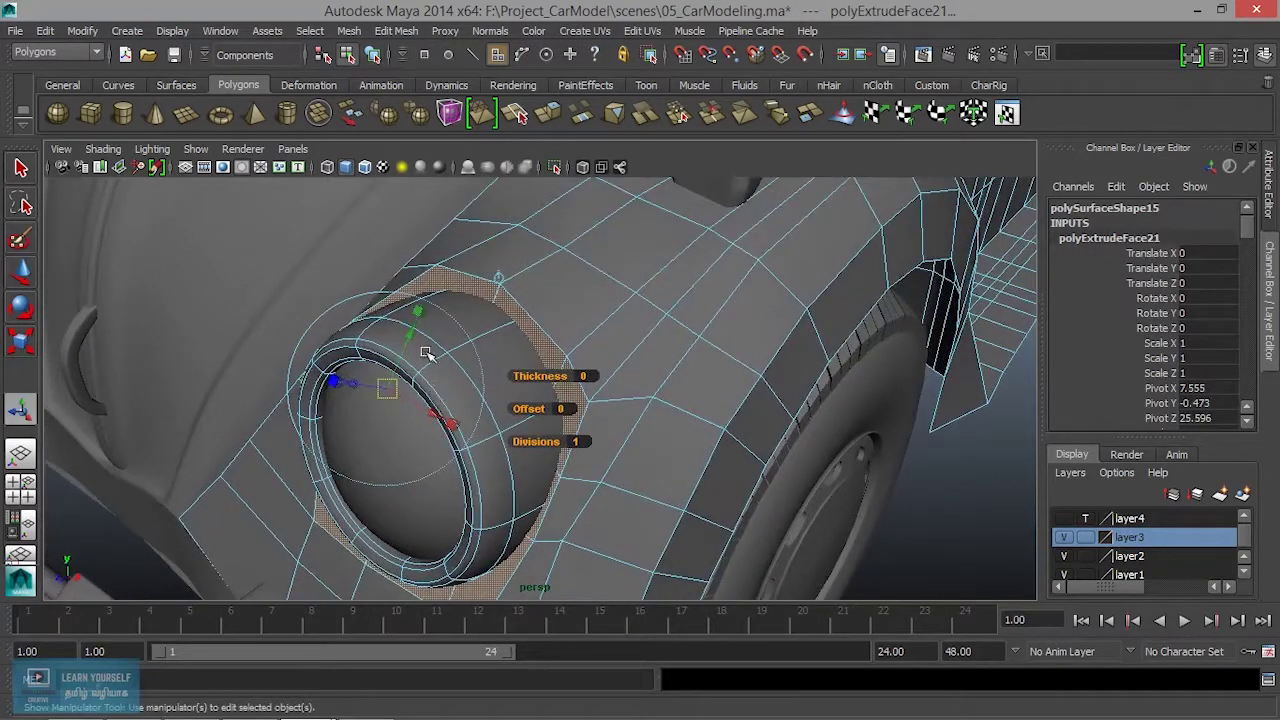
{"action": "left_click", "coordinate": [417, 312]}
{"action": "mouse_move", "coordinate": [381, 388]}
{"action": "left_mouse_down"}
{"action": "mouse_move", "coordinate": [369, 392]}
{"action": "mouse_move", "coordinate": [562, 369]}
{"action": "left_mouse_up"}
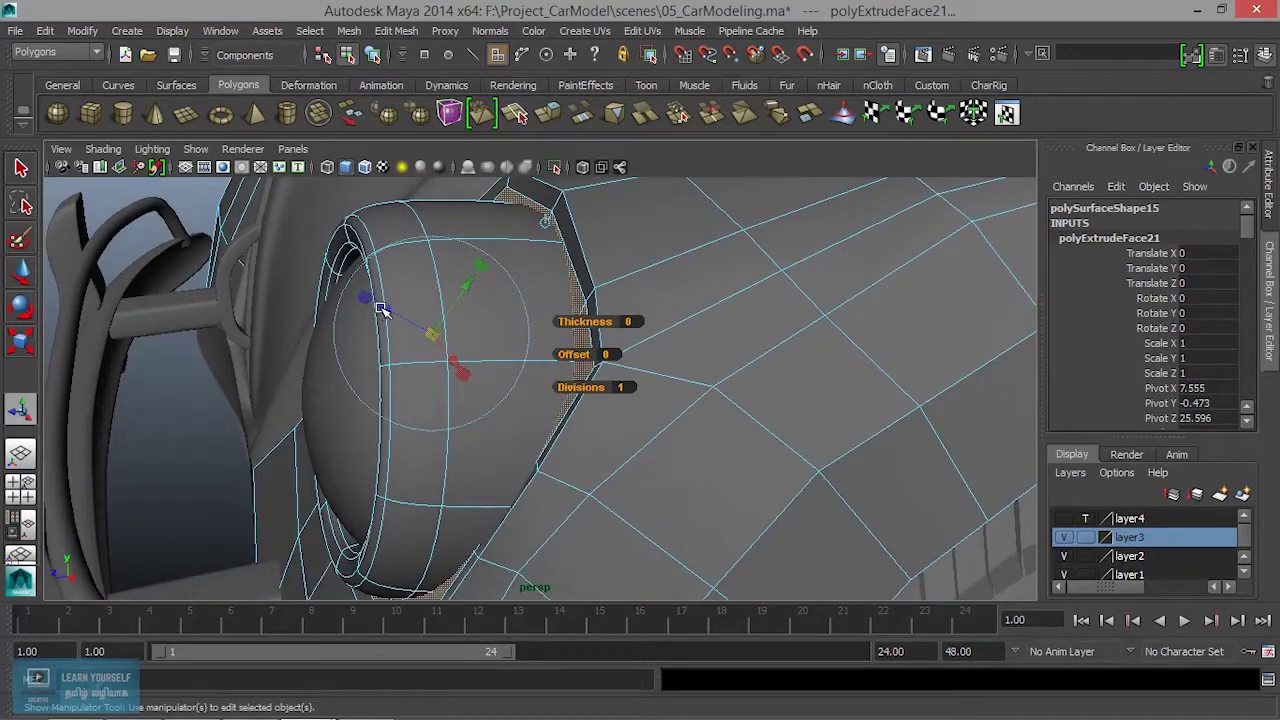
{"action": "left_click_drag", "start_coordinate": [381, 309], "coordinate": [393, 313]}
{"action": "mouse_move", "coordinate": [440, 350]}
{"action": "left_mouse_down", "text": "alt"}
{"action": "mouse_move", "coordinate": [654, 354]}
{"action": "mouse_move", "coordinate": [691, 337]}
{"action": "mouse_move", "coordinate": [414, 371]}
{"action": "mouse_move", "coordinate": [465, 258]}
{"action": "left_mouse_up", "text": "alt"}
{"action": "mouse_move", "coordinate": [405, 330]}
{"action": "left_mouse_down"}
{"action": "mouse_move", "coordinate": [383, 333]}
{"action": "mouse_move", "coordinate": [500, 337]}
{"action": "mouse_move", "coordinate": [476, 340]}
{"action": "left_mouse_up"}
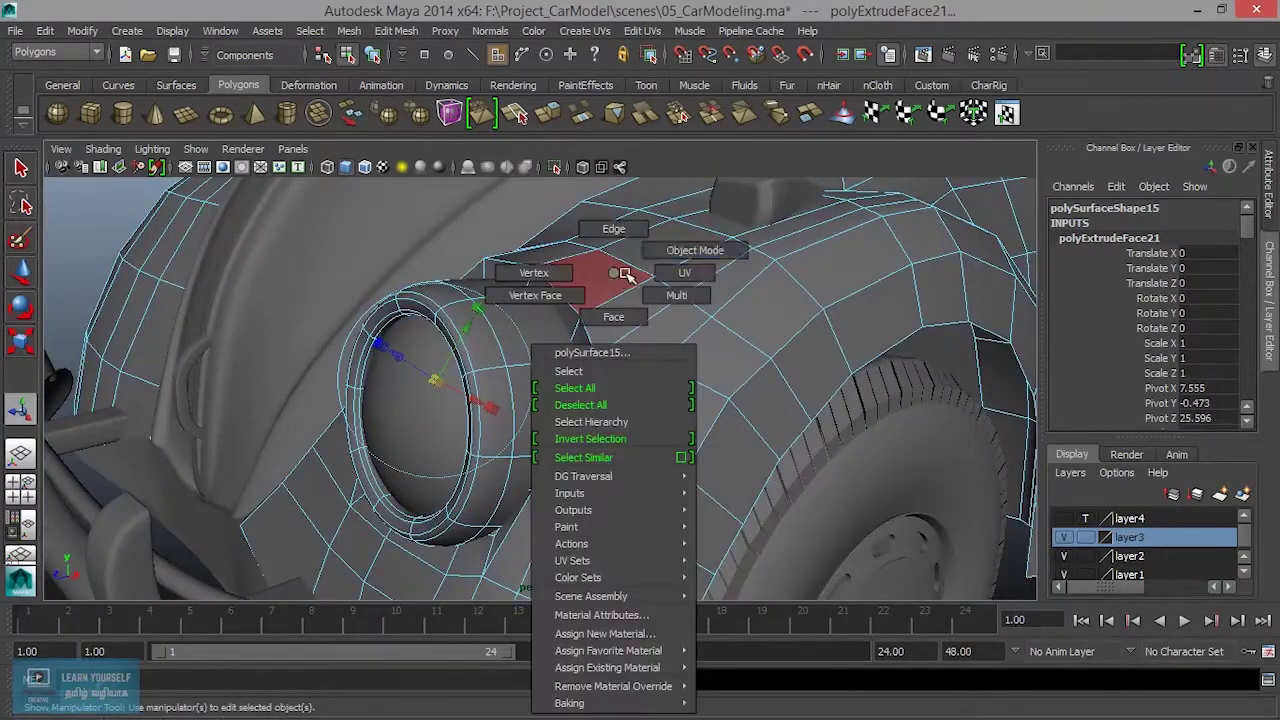
Return the body to object mode and preview it smoothed
{"action": "right_click_drag", "start_coordinate": [626, 246], "coordinate": [668, 236]}
{"action": "key", "text": "3"}
{"action": "left_click_drag", "start_coordinate": [625, 356], "coordinate": [673, 456], "text": "alt"}
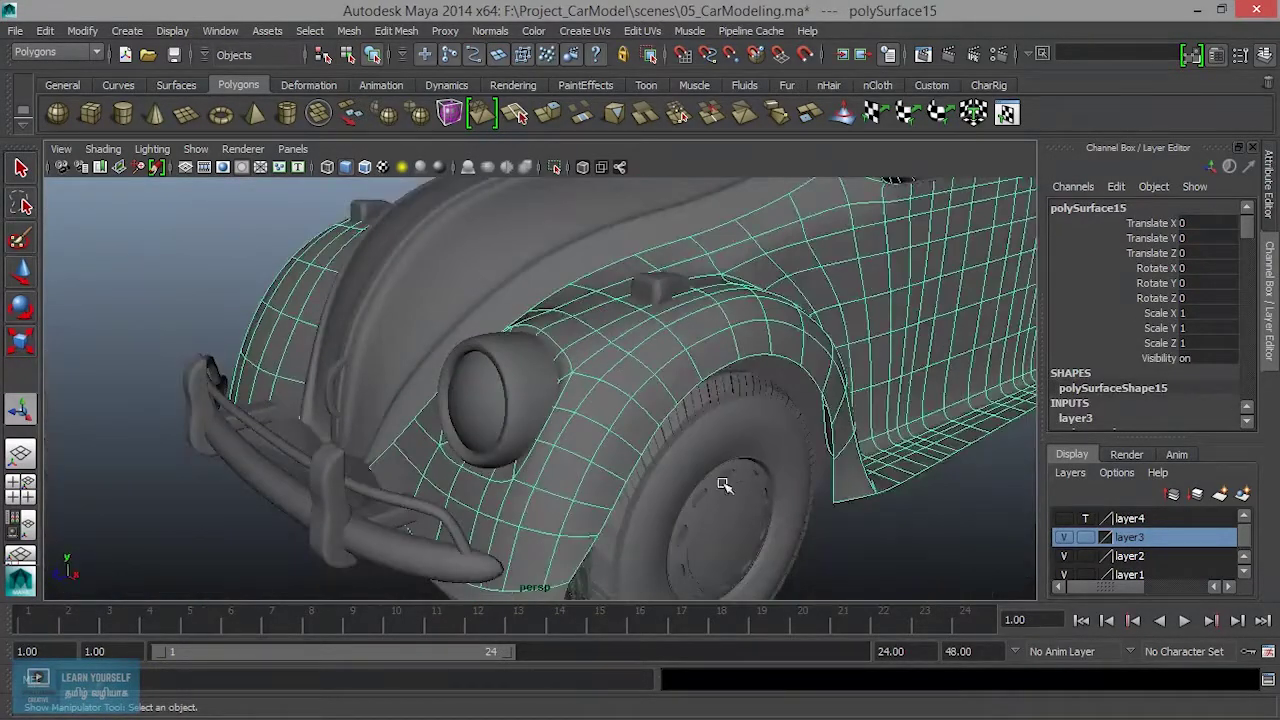
Select the strip of faces along the headlight edge and slide it sideways
{"action": "left_click", "coordinate": [862, 537]}
{"action": "left_click_drag", "start_coordinate": [862, 537], "coordinate": [700, 509], "text": "alt"}
{"action": "scroll", "coordinate": [551, 400], "scroll_direction": "up", "scroll_amount": 3}
{"action": "scroll", "coordinate": [583, 451], "scroll_direction": "up", "scroll_amount": 3}
{"action": "mouse_move", "coordinate": [583, 451]}
{"action": "left_mouse_down", "text": "alt"}
{"action": "mouse_move", "coordinate": [600, 320]}
{"action": "mouse_move", "coordinate": [603, 403]}
{"action": "mouse_move", "coordinate": [610, 358]}
{"action": "left_mouse_up", "text": "alt"}
{"action": "left_click", "coordinate": [600, 320]}
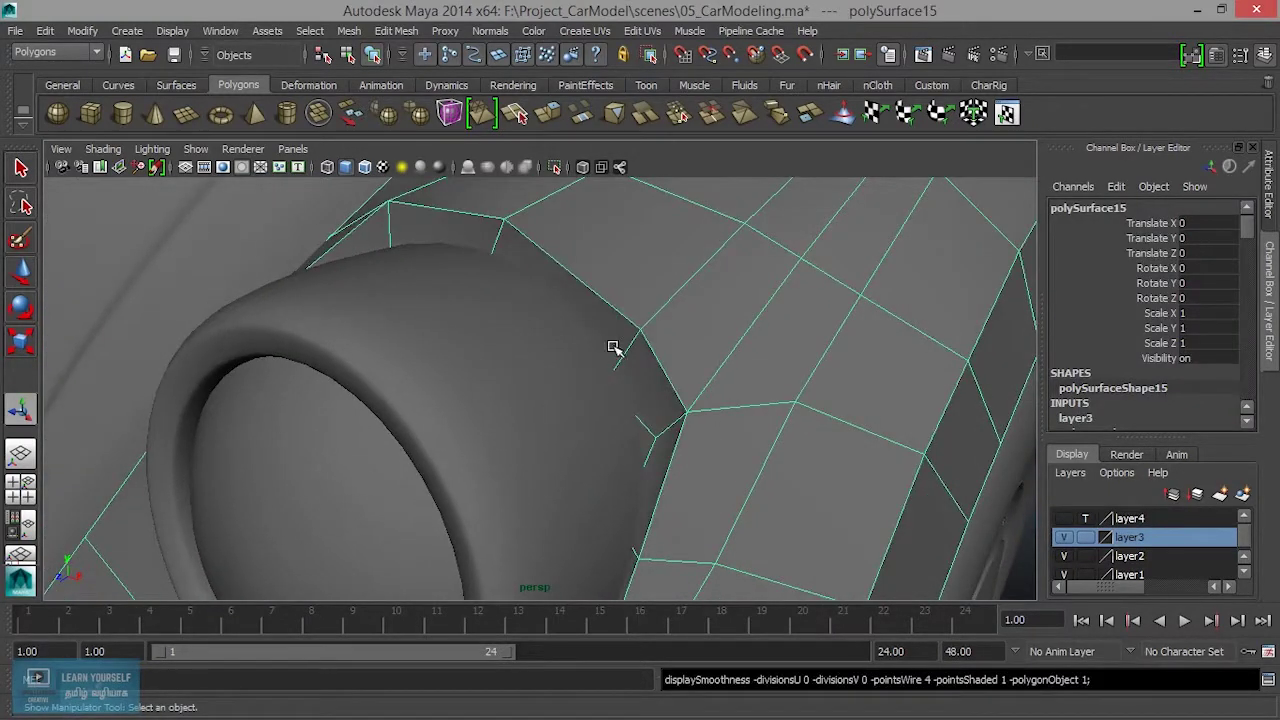
{"action": "right_click_drag", "start_coordinate": [598, 303], "coordinate": [598, 330]}
{"action": "double_click", "coordinate": [586, 300]}
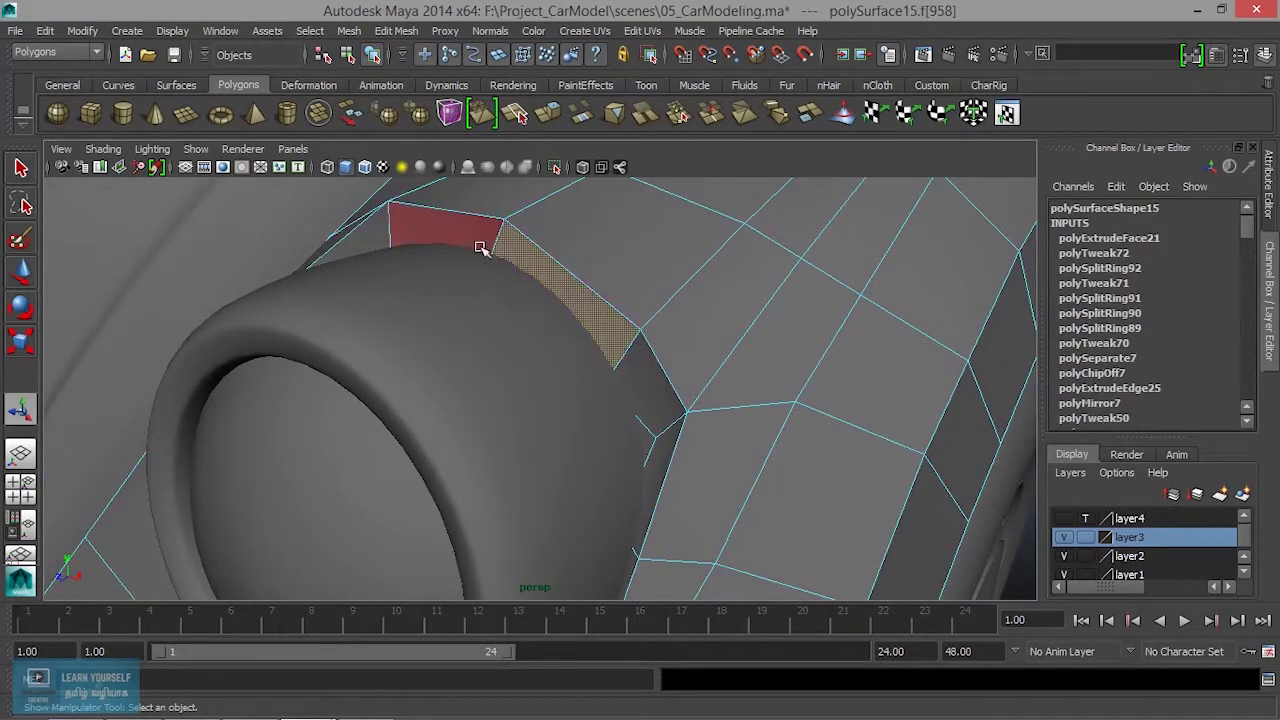
{"action": "left_click_drag", "start_coordinate": [523, 382], "coordinate": [473, 370], "text": "alt"}
{"action": "key", "text": "w"}
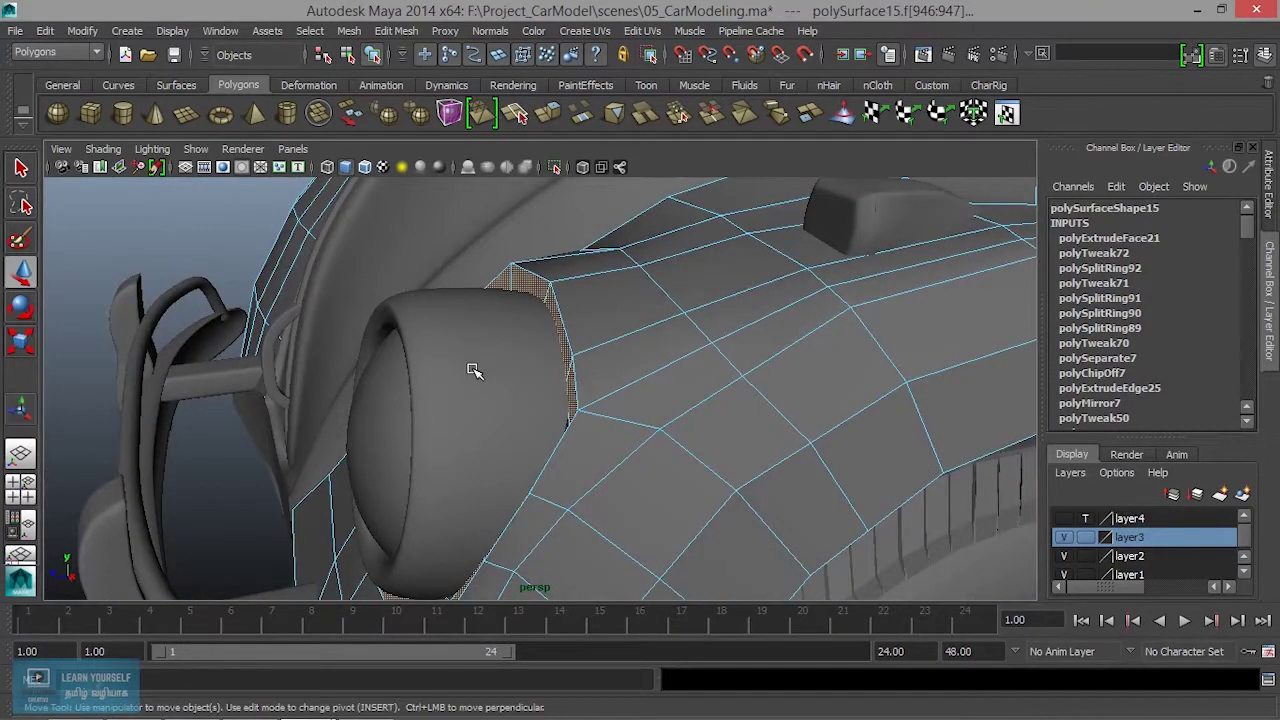
{"action": "mouse_move", "coordinate": [390, 447]}
{"action": "left_mouse_down"}
{"action": "mouse_move", "coordinate": [370, 447]}
{"action": "mouse_move", "coordinate": [429, 434]}
{"action": "left_mouse_up"}
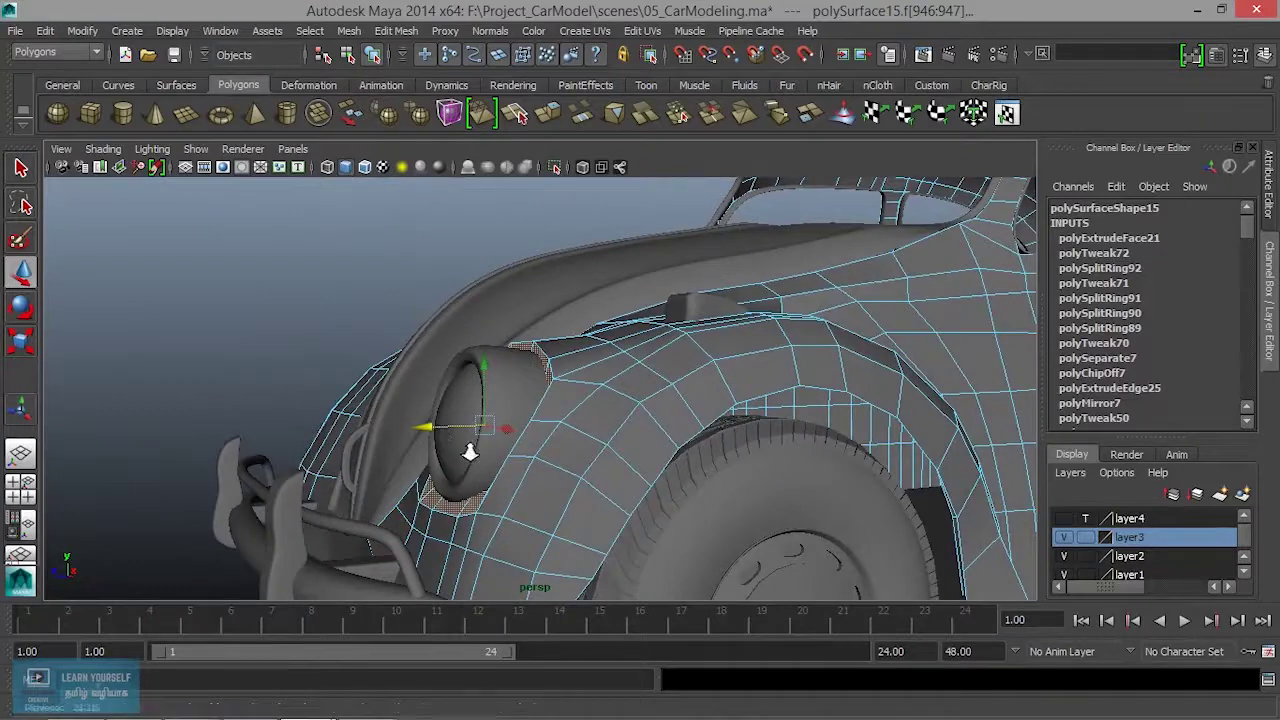
Move the vertices above and right of the headlight rim in toward the headlight
{"action": "middle_click_drag", "start_coordinate": [429, 434], "coordinate": [563, 442], "text": "alt"}
{"action": "mouse_move", "coordinate": [563, 442]}
{"action": "left_mouse_down", "text": "alt"}
{"action": "mouse_move", "coordinate": [500, 457]}
{"action": "mouse_move", "coordinate": [614, 480]}
{"action": "left_mouse_up", "text": "alt"}
{"action": "scroll", "coordinate": [543, 477], "scroll_direction": "up", "scroll_amount": 2}
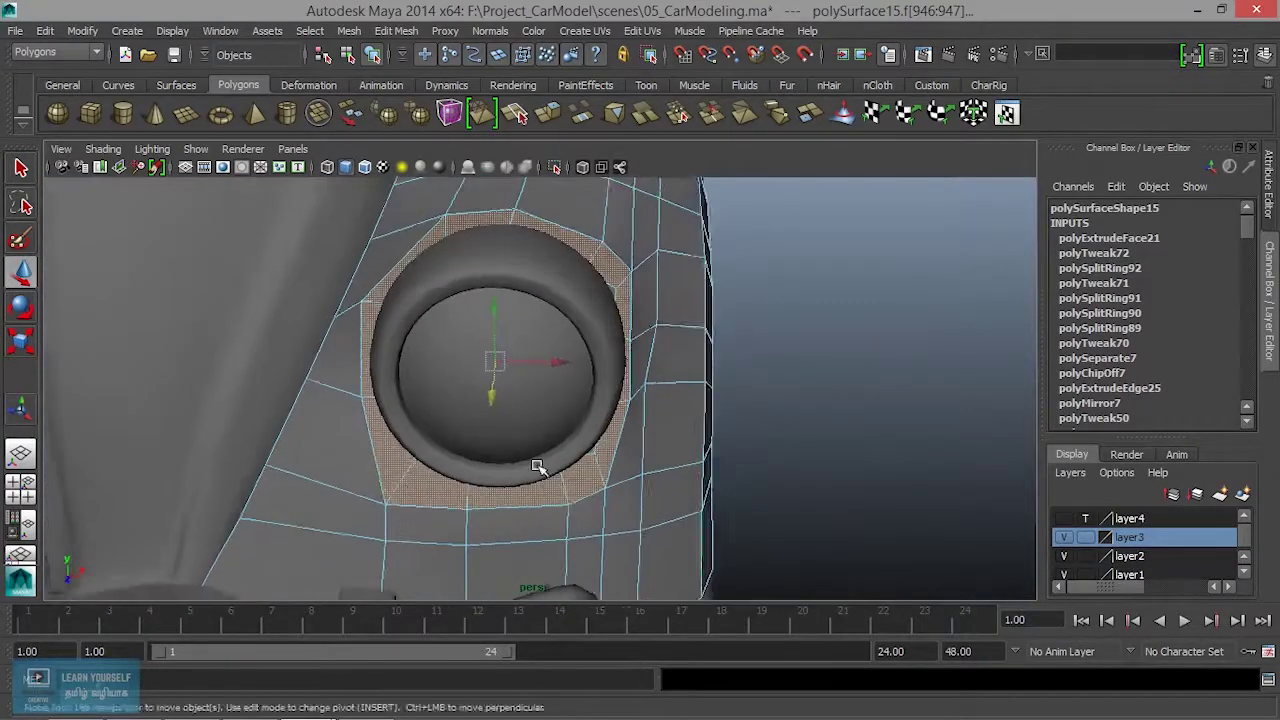
{"action": "scroll", "coordinate": [601, 428], "scroll_direction": "up", "scroll_amount": 3}
{"action": "left_click_drag", "start_coordinate": [601, 428], "coordinate": [615, 333], "text": "alt"}
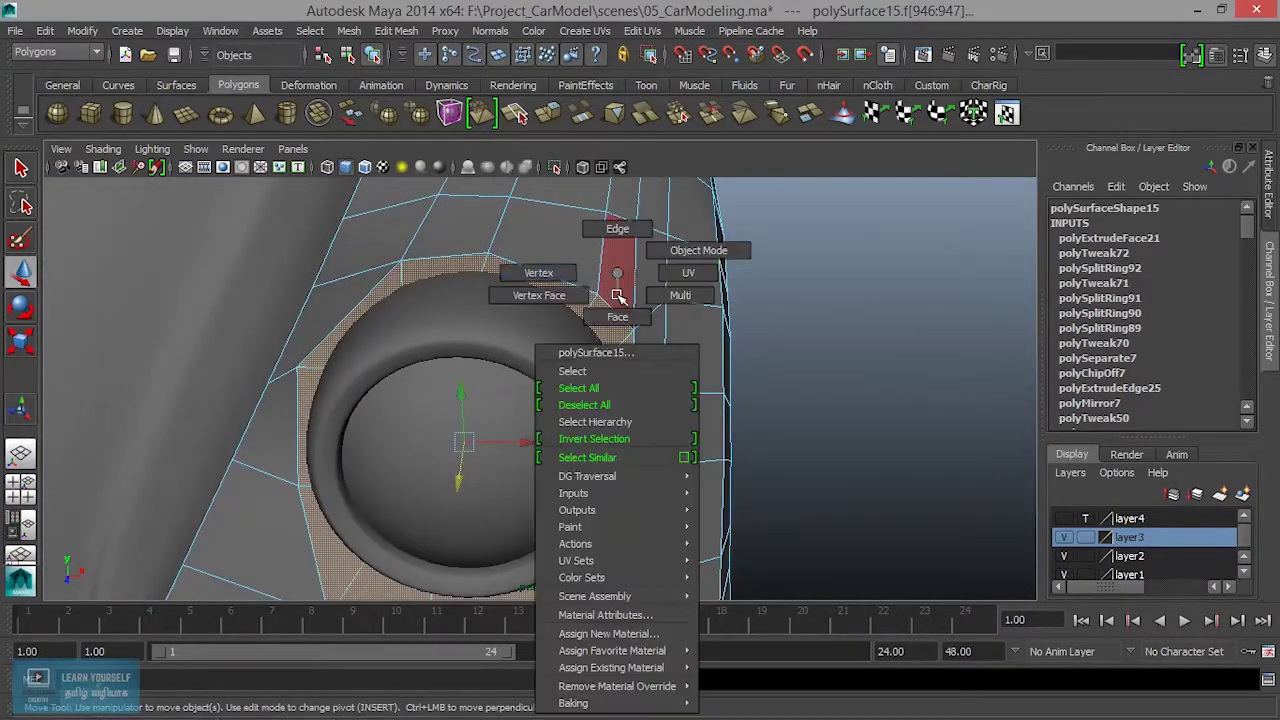
{"action": "right_click_drag", "start_coordinate": [617, 297], "coordinate": [534, 277]}
{"action": "left_click", "coordinate": [596, 292]}
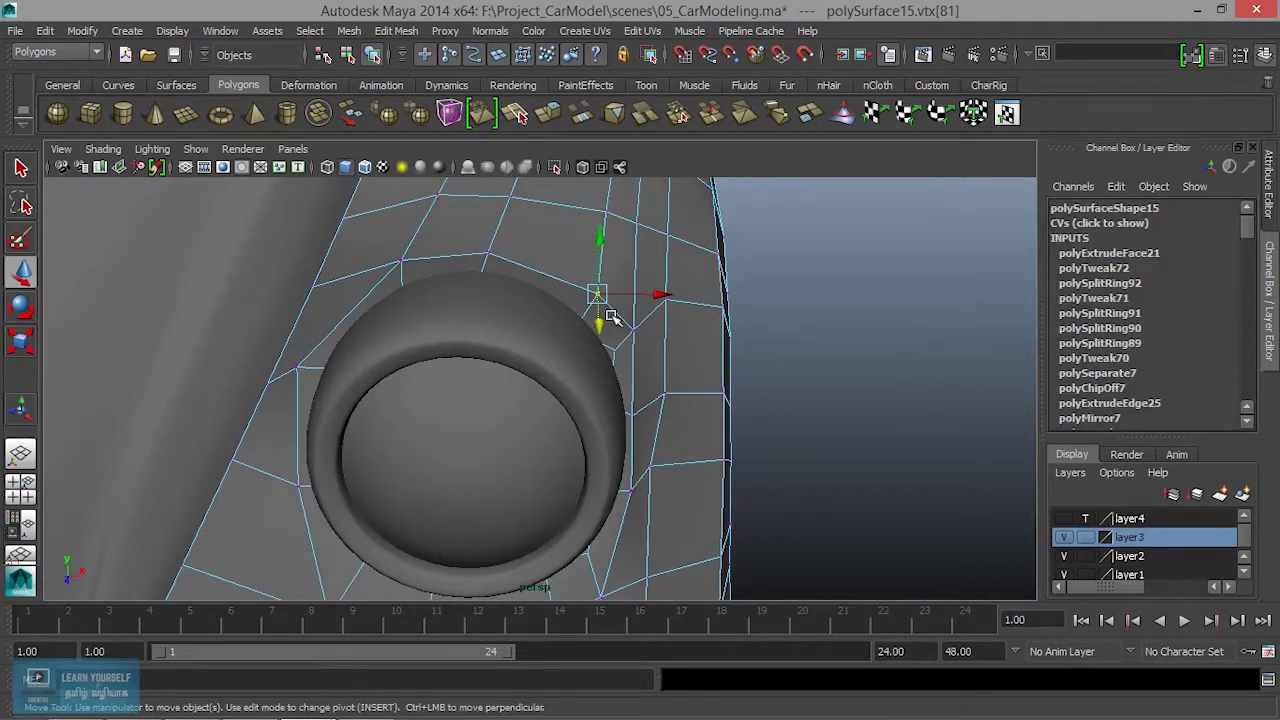
{"action": "left_click_drag", "start_coordinate": [599, 297], "coordinate": [584, 290]}
{"action": "left_click", "coordinate": [631, 331]}
{"action": "left_click_drag", "start_coordinate": [631, 330], "coordinate": [607, 352]}
{"action": "middle_click_drag", "start_coordinate": [621, 401], "coordinate": [616, 366], "text": "alt"}
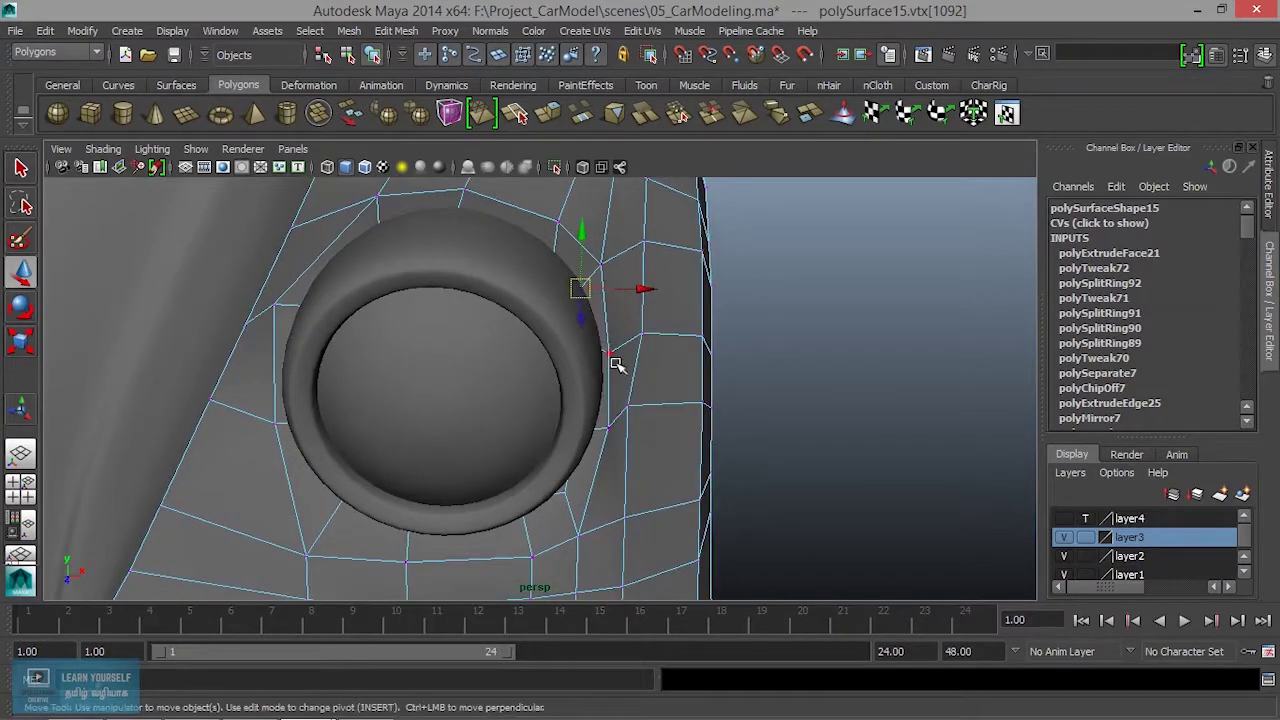
{"action": "left_click_drag", "start_coordinate": [610, 353], "coordinate": [611, 351]}
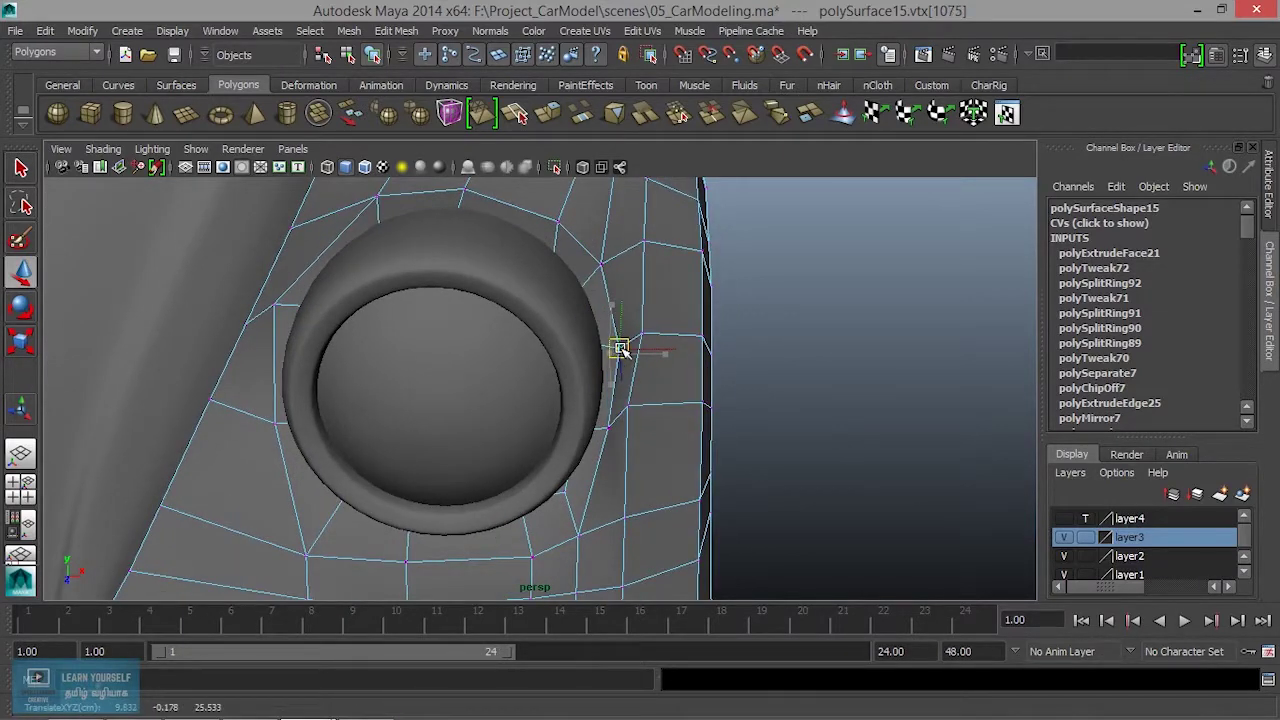
{"action": "left_click_drag", "start_coordinate": [605, 470], "coordinate": [608, 462], "text": "alt"}
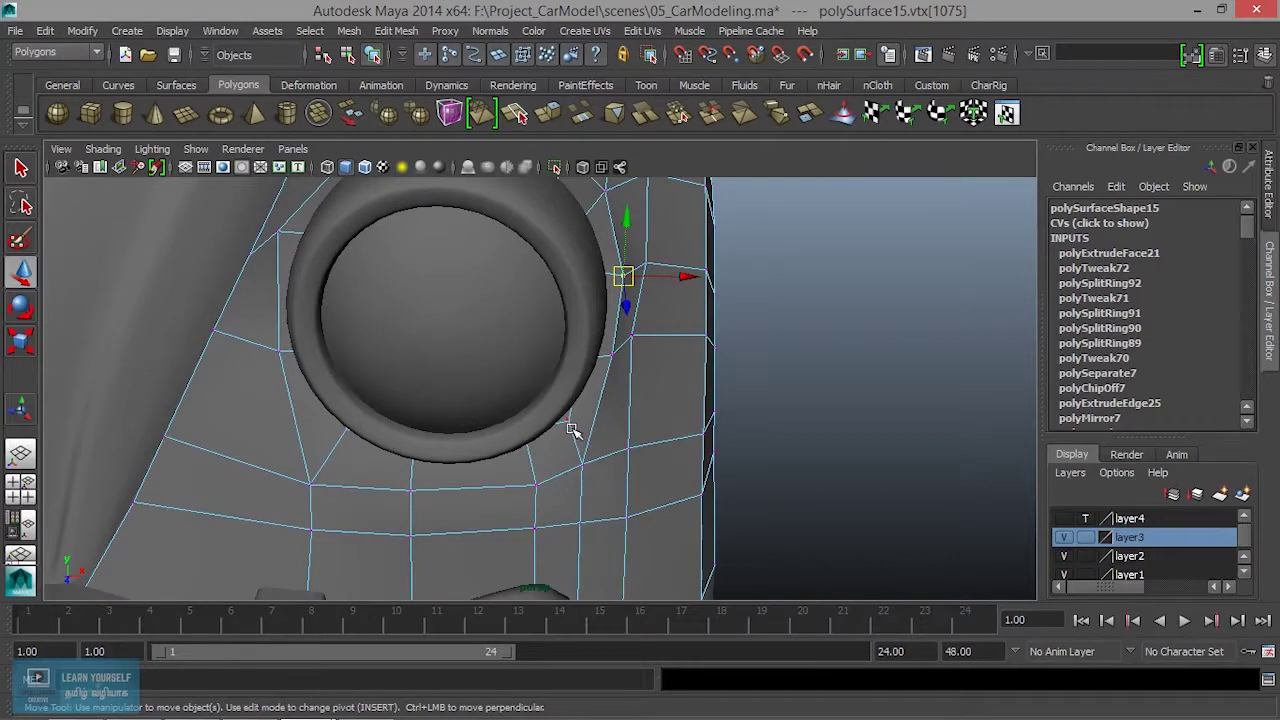
{"action": "left_click_drag", "start_coordinate": [568, 421], "coordinate": [565, 416]}
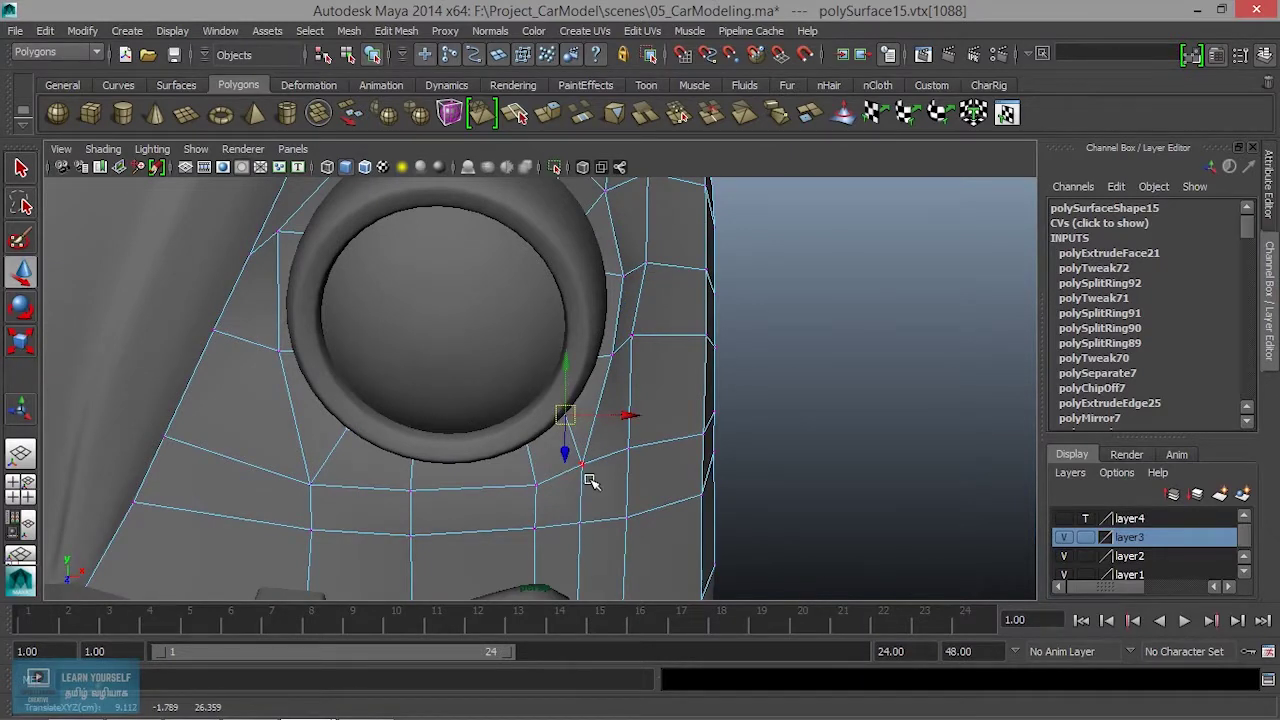
Adjust the vertices under and above the headlight so the mesh follows its curve
{"action": "left_click", "coordinate": [533, 485]}
{"action": "left_click_drag", "start_coordinate": [533, 485], "coordinate": [533, 477]}
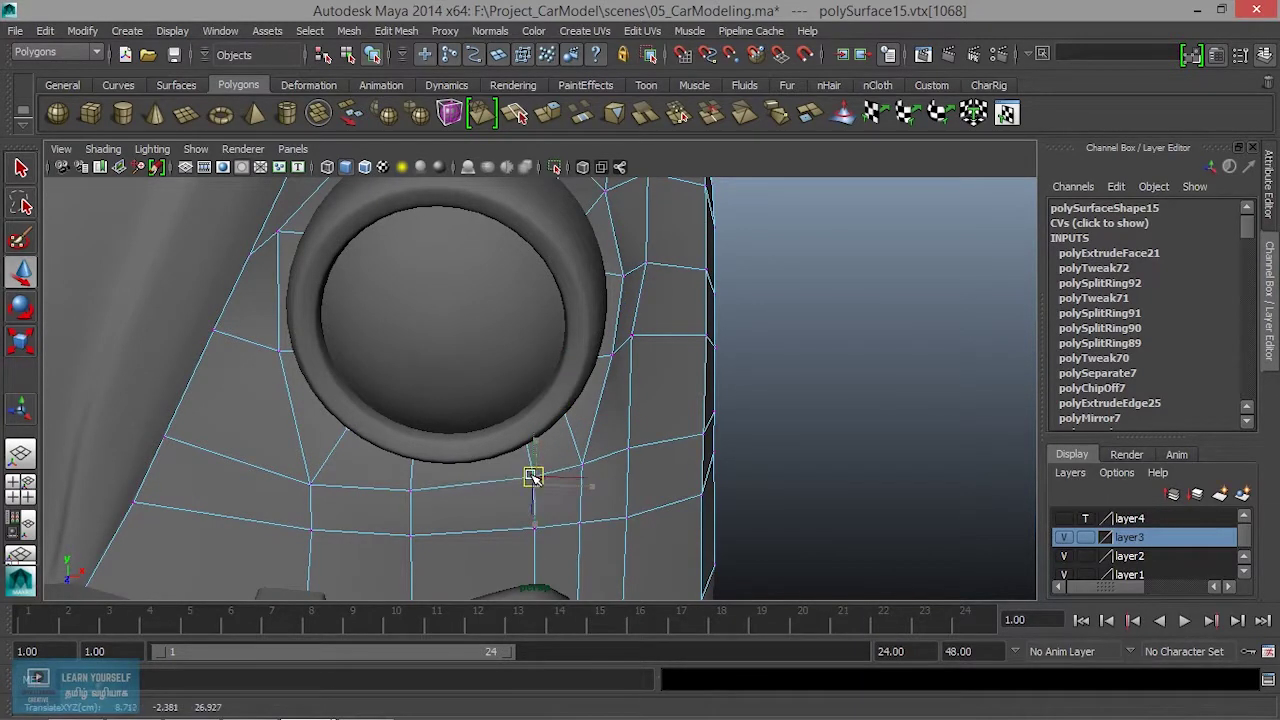
{"action": "left_click", "coordinate": [311, 486]}
{"action": "left_click_drag", "start_coordinate": [311, 486], "coordinate": [368, 455]}
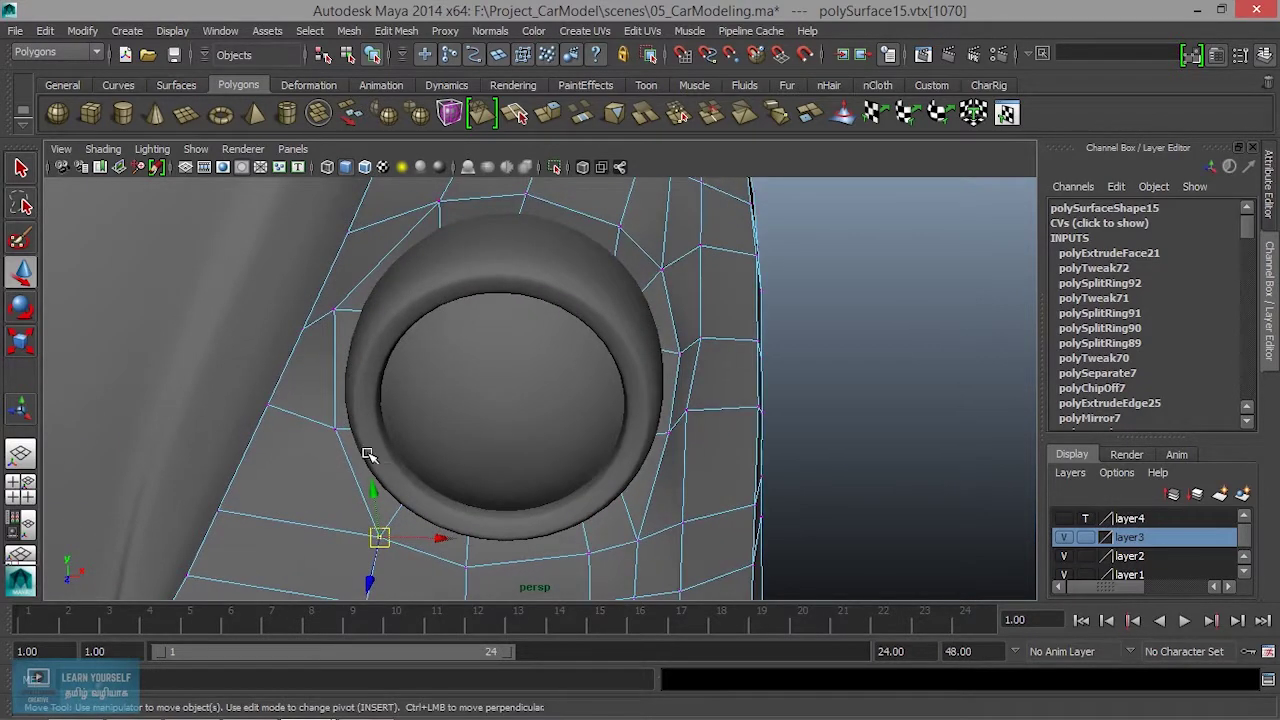
{"action": "left_click_drag", "start_coordinate": [341, 318], "coordinate": [431, 326]}
{"action": "left_click", "coordinate": [466, 308]}
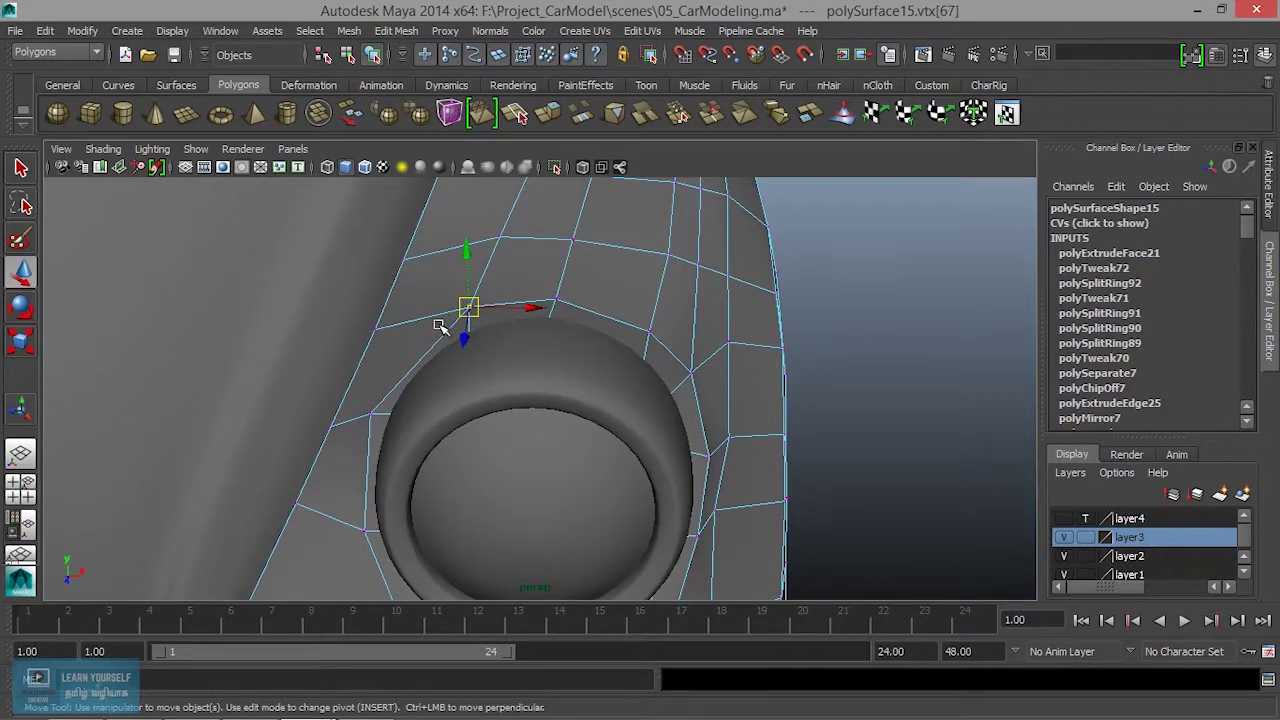
{"action": "left_click_drag", "start_coordinate": [455, 318], "coordinate": [455, 323]}
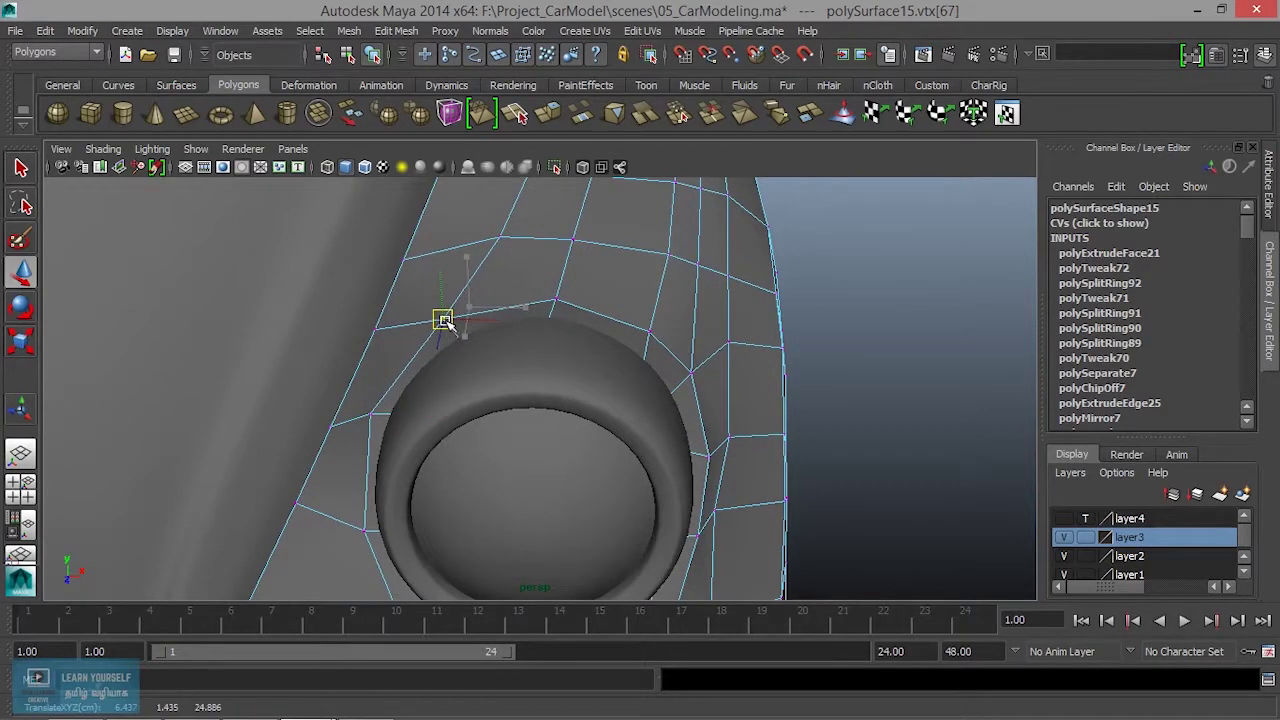
{"action": "left_click_drag", "start_coordinate": [567, 303], "coordinate": [540, 293]}
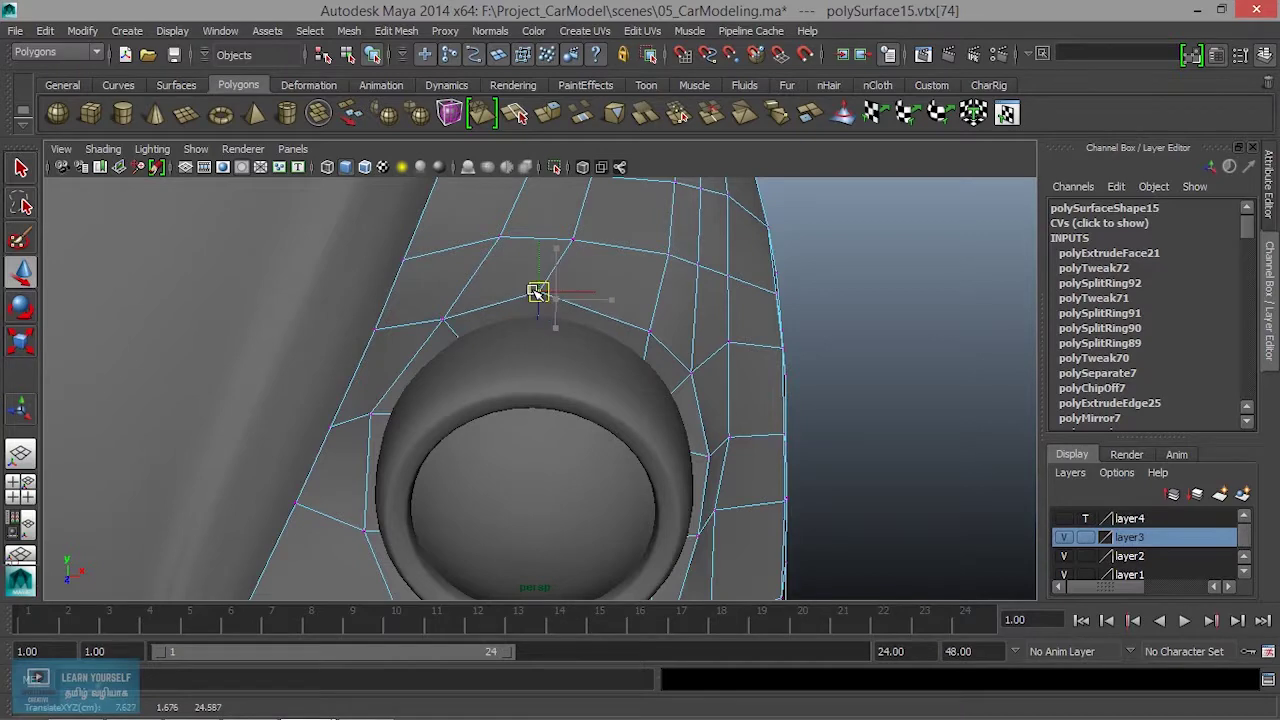
{"action": "right_click_drag", "start_coordinate": [571, 386], "coordinate": [580, 403], "text": "alt"}
{"action": "left_click_drag", "start_coordinate": [580, 403], "coordinate": [523, 366], "text": "alt"}
{"action": "right_click_drag", "start_coordinate": [523, 366], "coordinate": [583, 444], "text": "alt"}
{"action": "left_click_drag", "start_coordinate": [583, 444], "coordinate": [517, 437], "text": "alt"}
Preview the body smoothed, then reselect the body mesh for vertex editing
{"action": "key", "text": "3"}
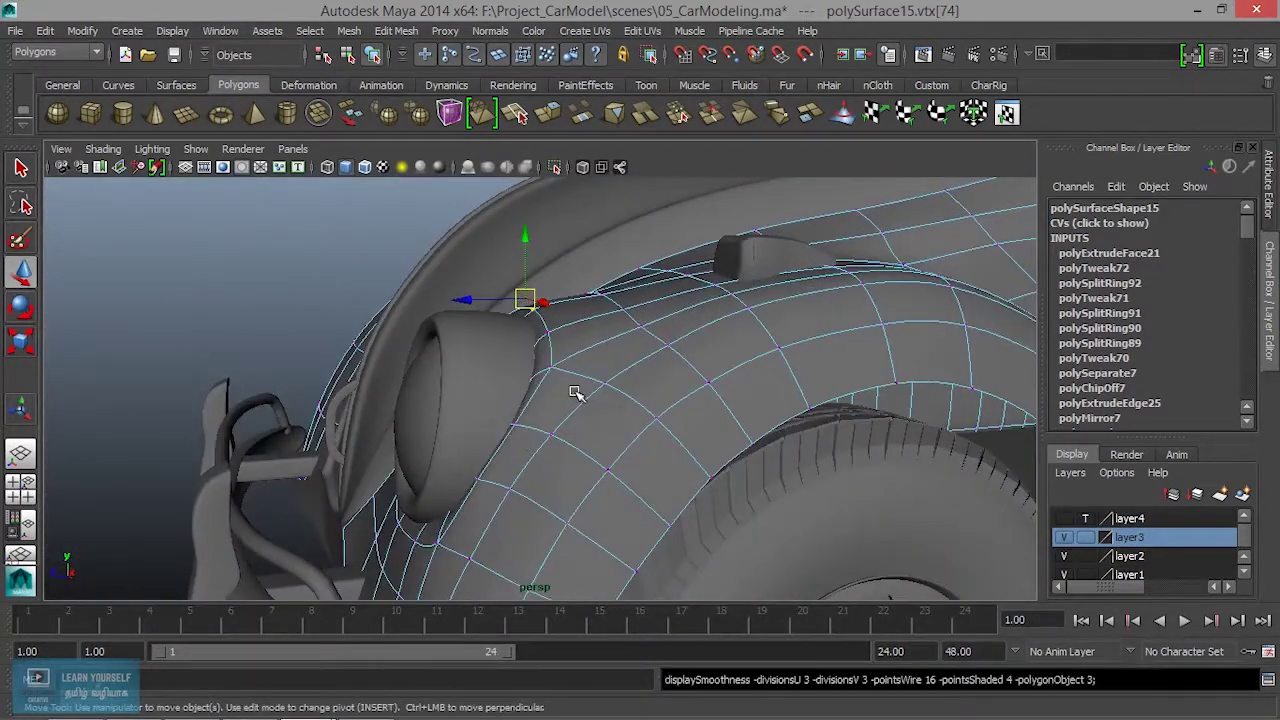
{"action": "right_click", "coordinate": [576, 393]}
{"action": "left_click", "coordinate": [656, 250]}
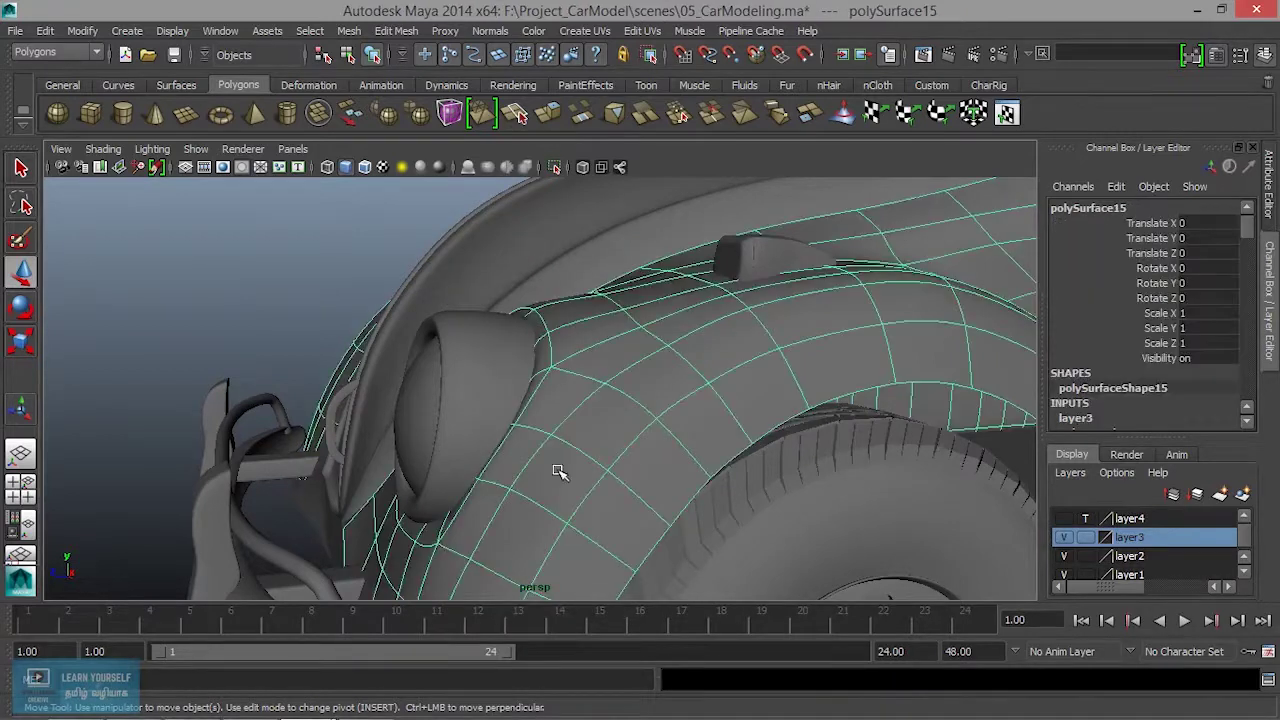
{"action": "left_click_drag", "start_coordinate": [557, 471], "coordinate": [423, 337], "text": "alt"}
{"action": "left_click", "coordinate": [405, 412]}
{"action": "mouse_move", "coordinate": [405, 412]}
{"action": "left_mouse_down", "text": "alt"}
{"action": "mouse_move", "coordinate": [665, 465]}
{"action": "mouse_move", "coordinate": [551, 434]}
{"action": "mouse_move", "coordinate": [563, 443]}
{"action": "left_mouse_up", "text": "alt"}
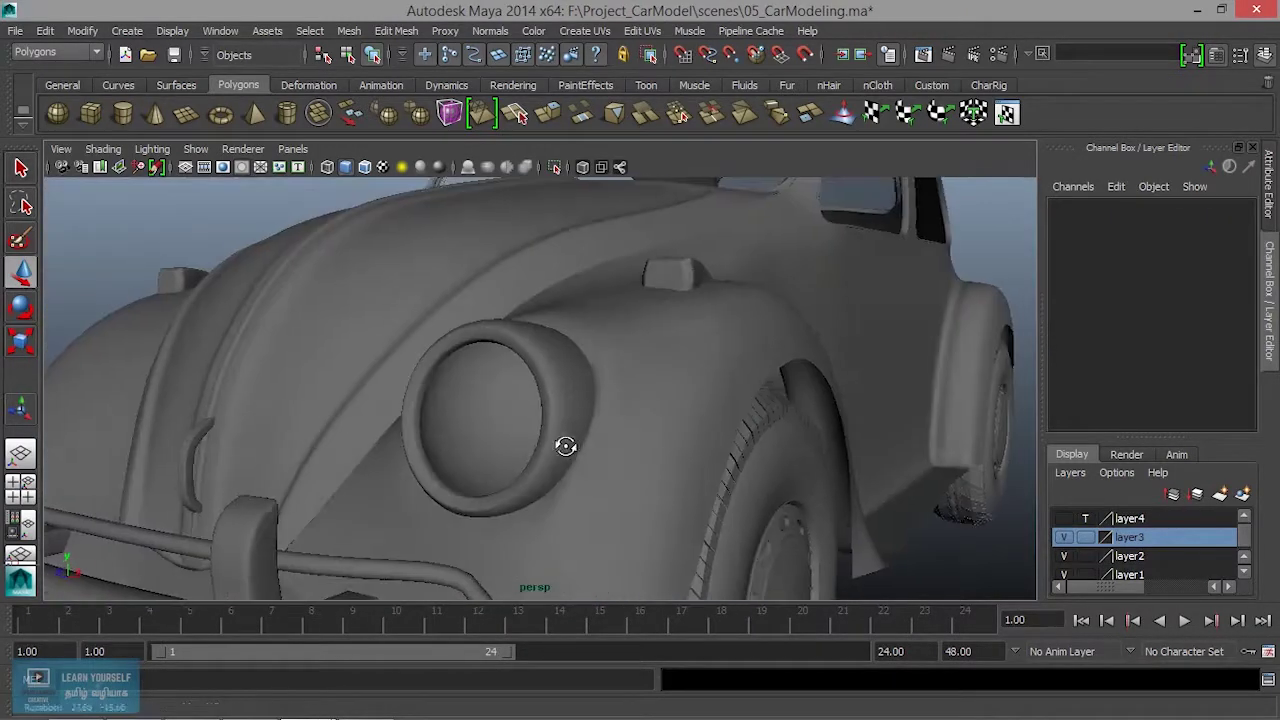
{"action": "left_click", "coordinate": [623, 537]}
{"action": "scroll", "coordinate": [625, 547], "scroll_direction": "up", "scroll_amount": 3}
{"action": "mouse_move", "coordinate": [625, 547]}
{"action": "left_mouse_down", "text": "alt"}
{"action": "mouse_move", "coordinate": [600, 420]}
{"action": "mouse_move", "coordinate": [590, 462]}
{"action": "mouse_move", "coordinate": [654, 460]}
{"action": "mouse_move", "coordinate": [574, 444]}
{"action": "left_mouse_up", "text": "alt"}
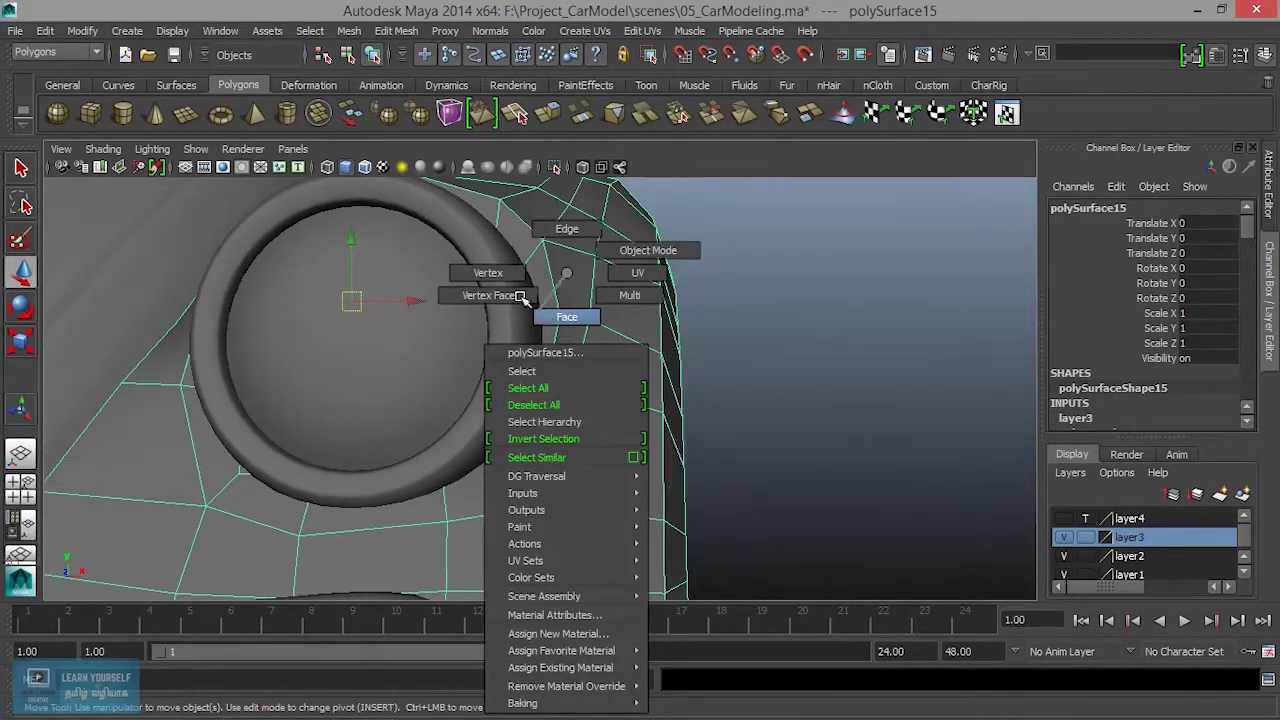
{"action": "right_click_drag", "start_coordinate": [566, 385], "coordinate": [500, 273]}
Move two fender vertices beside the headlight along the X axis
{"action": "left_click", "coordinate": [572, 387]}
{"action": "left_click", "coordinate": [634, 388]}
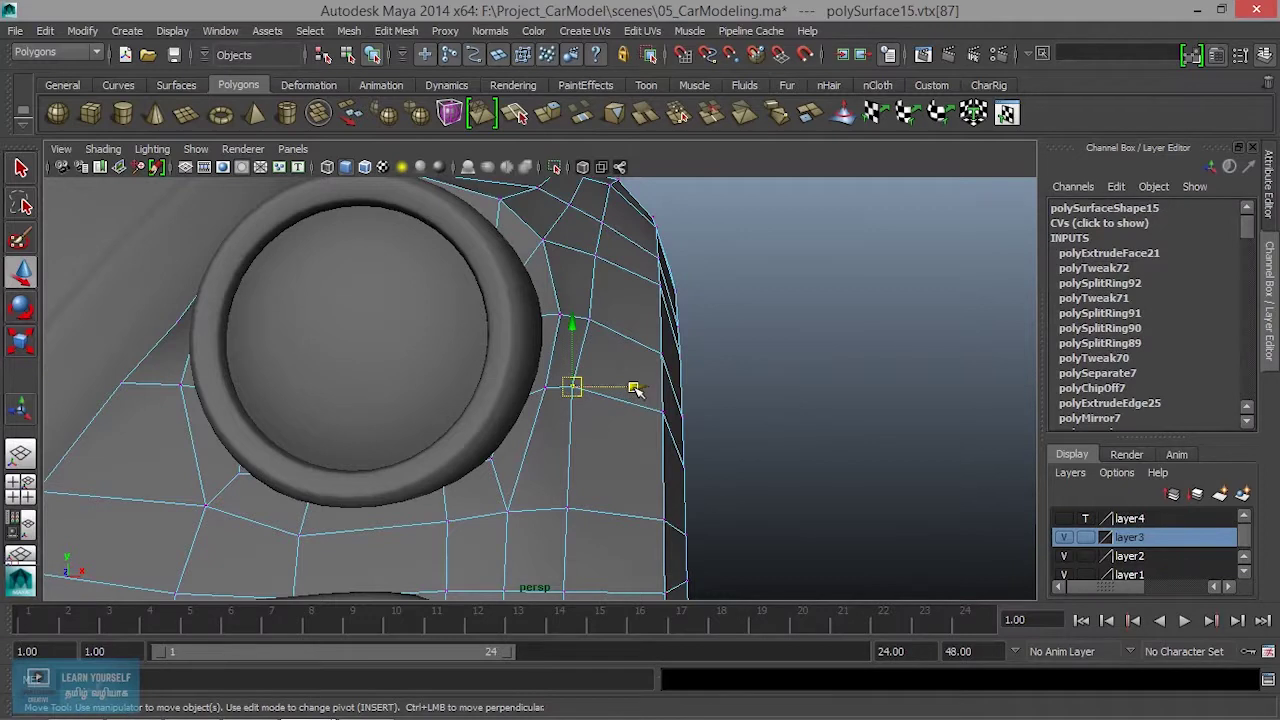
{"action": "left_click_drag", "start_coordinate": [650, 398], "coordinate": [598, 391], "text": "alt"}
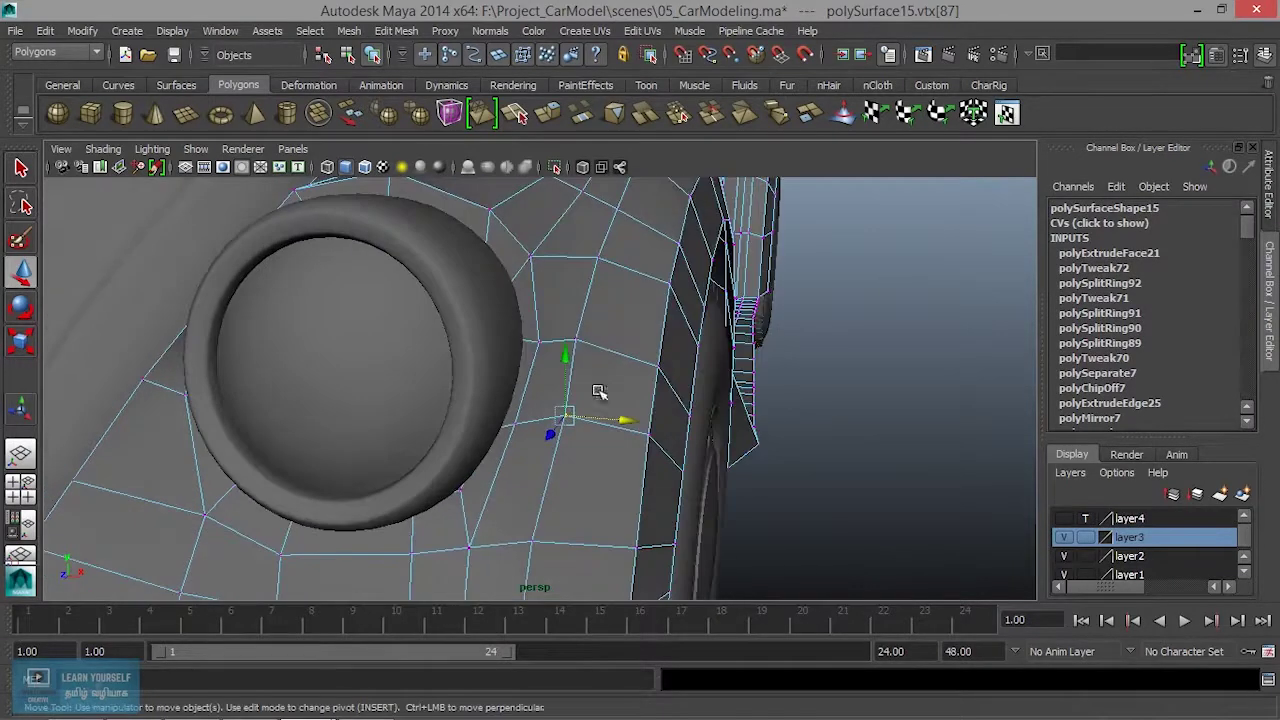
{"action": "left_click", "coordinate": [576, 340]}
{"action": "left_click", "coordinate": [640, 345]}
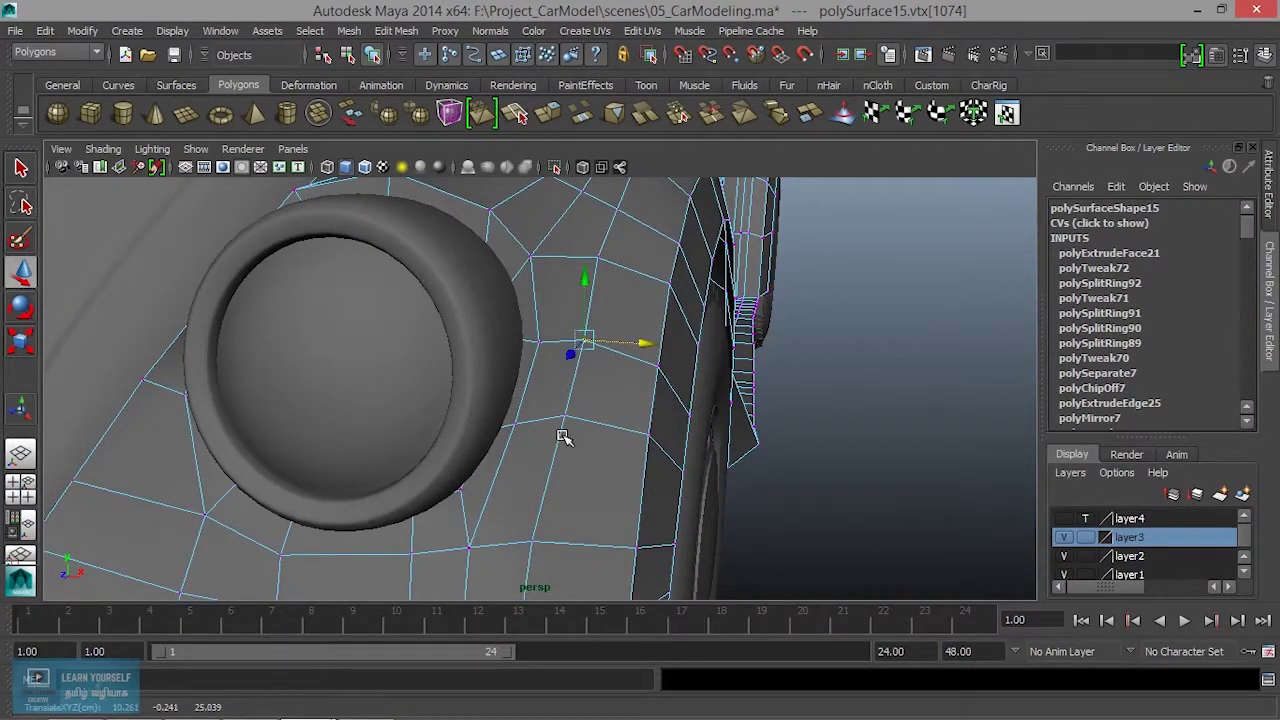
{"action": "mouse_move", "coordinate": [575, 474]}
{"action": "left_mouse_down", "text": "alt"}
{"action": "mouse_move", "coordinate": [450, 505]}
{"action": "mouse_move", "coordinate": [583, 521]}
{"action": "mouse_move", "coordinate": [543, 449]}
{"action": "left_mouse_up", "text": "alt"}
{"action": "right_click_drag", "start_coordinate": [543, 449], "coordinate": [661, 462], "text": "alt"}
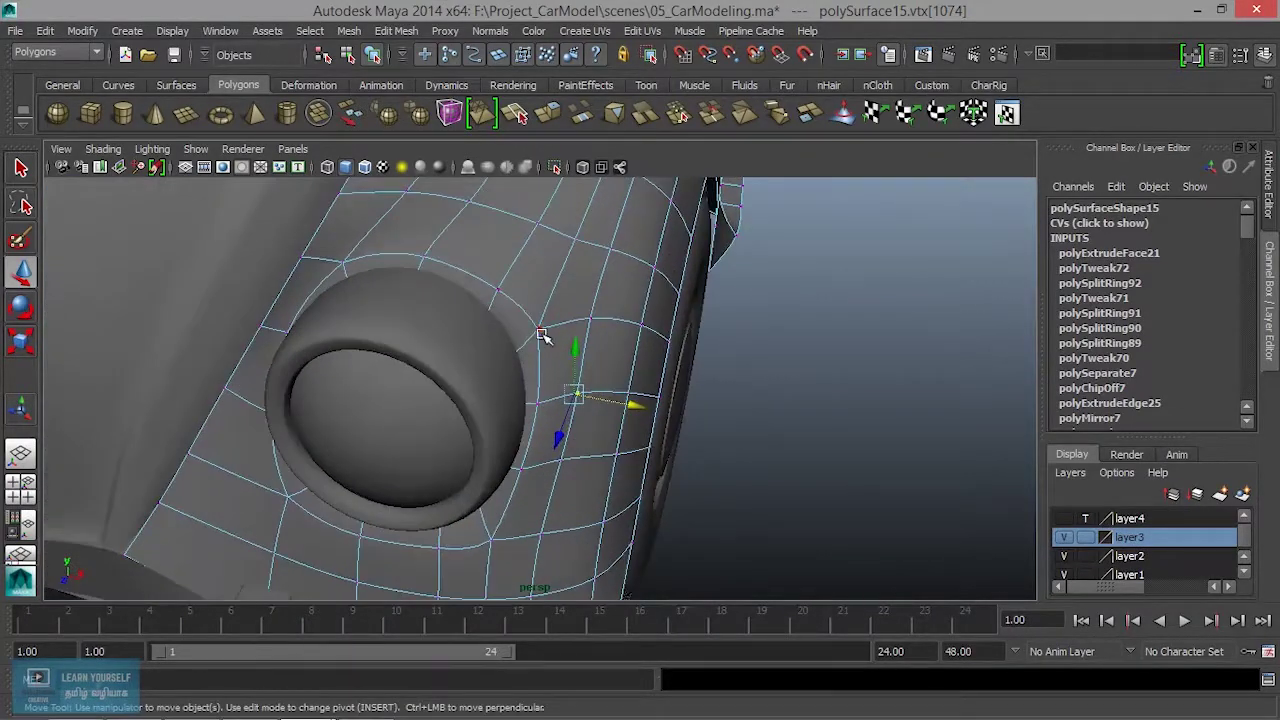
{"action": "mouse_move", "coordinate": [536, 396]}
{"action": "left_mouse_down", "text": "alt"}
{"action": "mouse_move", "coordinate": [494, 351]}
{"action": "mouse_move", "coordinate": [480, 288]}
{"action": "mouse_move", "coordinate": [522, 306]}
{"action": "left_mouse_up", "text": "alt"}
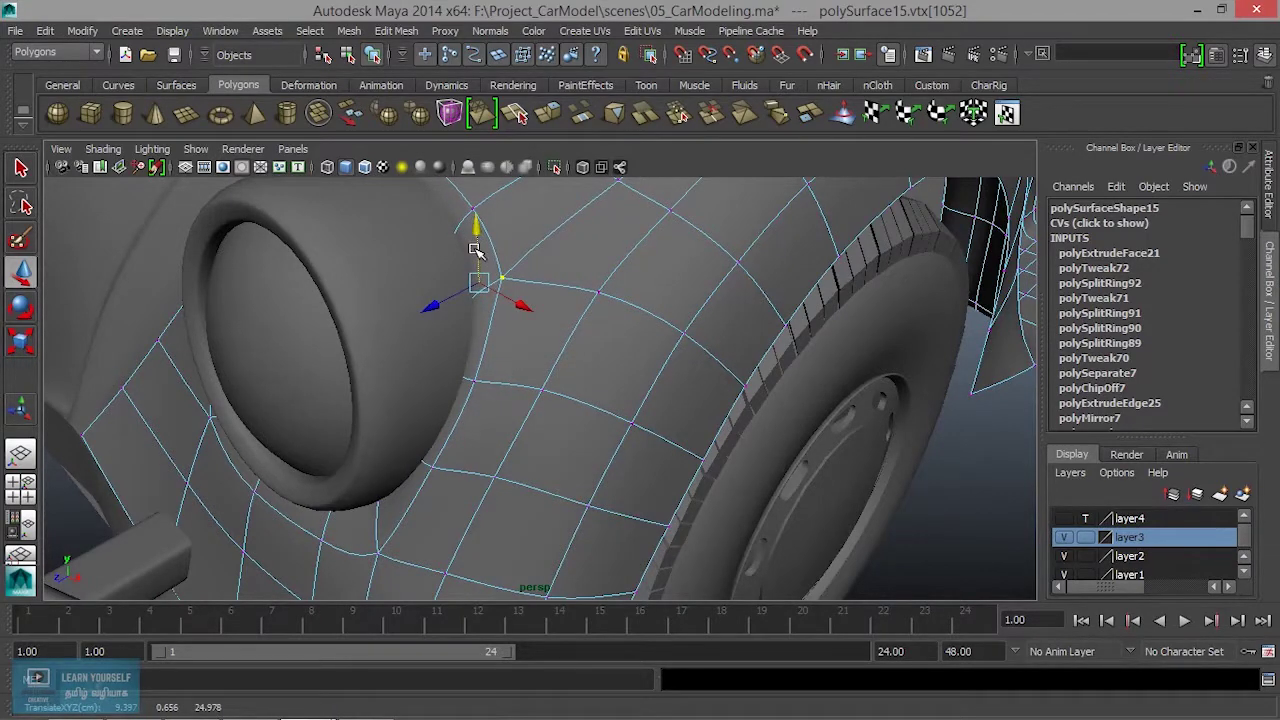
{"action": "mouse_move", "coordinate": [475, 250]}
{"action": "left_mouse_down", "text": "alt"}
{"action": "mouse_move", "coordinate": [537, 354]}
{"action": "mouse_move", "coordinate": [606, 334]}
{"action": "mouse_move", "coordinate": [630, 343]}
{"action": "mouse_move", "coordinate": [657, 443]}
{"action": "mouse_move", "coordinate": [580, 406]}
{"action": "mouse_move", "coordinate": [514, 323]}
{"action": "mouse_move", "coordinate": [608, 375]}
{"action": "mouse_move", "coordinate": [600, 417]}
{"action": "mouse_move", "coordinate": [626, 414]}
{"action": "mouse_move", "coordinate": [619, 439]}
{"action": "mouse_move", "coordinate": [580, 451]}
{"action": "mouse_move", "coordinate": [611, 451]}
{"action": "mouse_move", "coordinate": [589, 477]}
{"action": "mouse_move", "coordinate": [535, 448]}
{"action": "mouse_move", "coordinate": [377, 423]}
{"action": "mouse_move", "coordinate": [500, 400]}
{"action": "mouse_move", "coordinate": [674, 466]}
{"action": "mouse_move", "coordinate": [571, 428]}
{"action": "mouse_move", "coordinate": [543, 386]}
{"action": "left_mouse_up", "text": "alt"}
Return to object mode and select the headlight ring
{"action": "right_click", "coordinate": [572, 352]}
{"action": "left_click", "coordinate": [617, 249]}
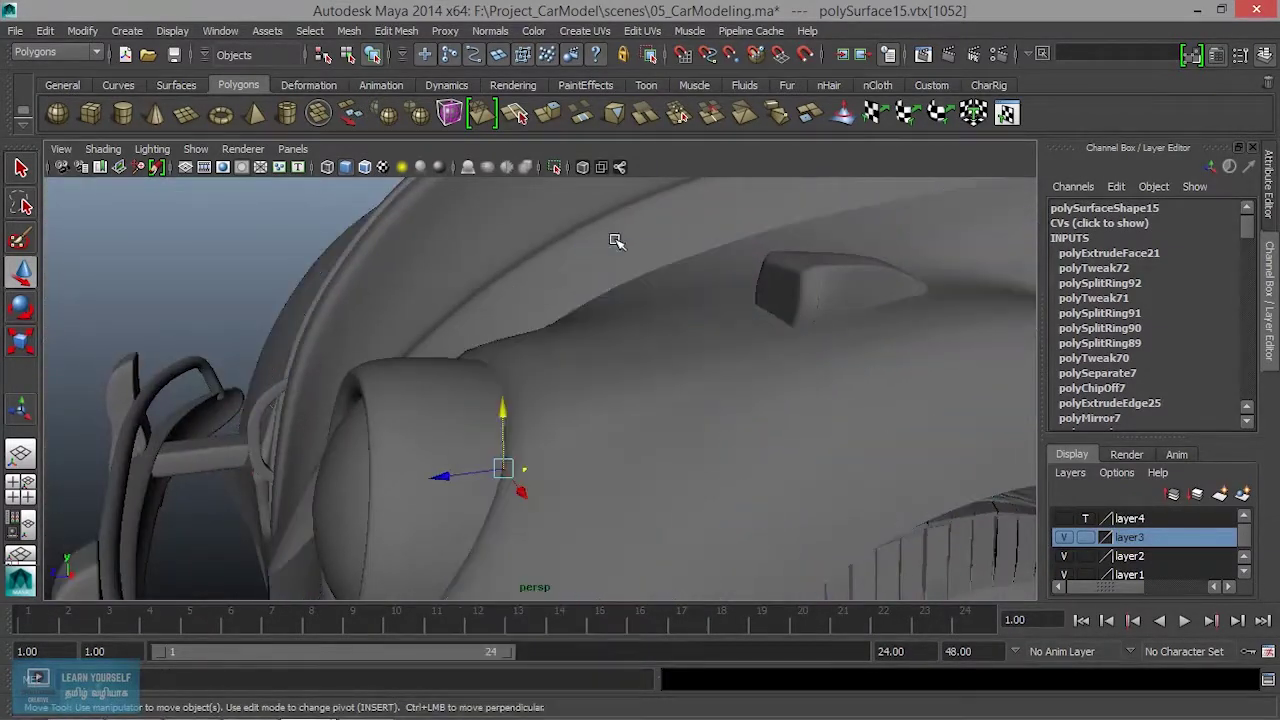
{"action": "left_click_drag", "start_coordinate": [394, 354], "coordinate": [650, 493], "text": "alt"}
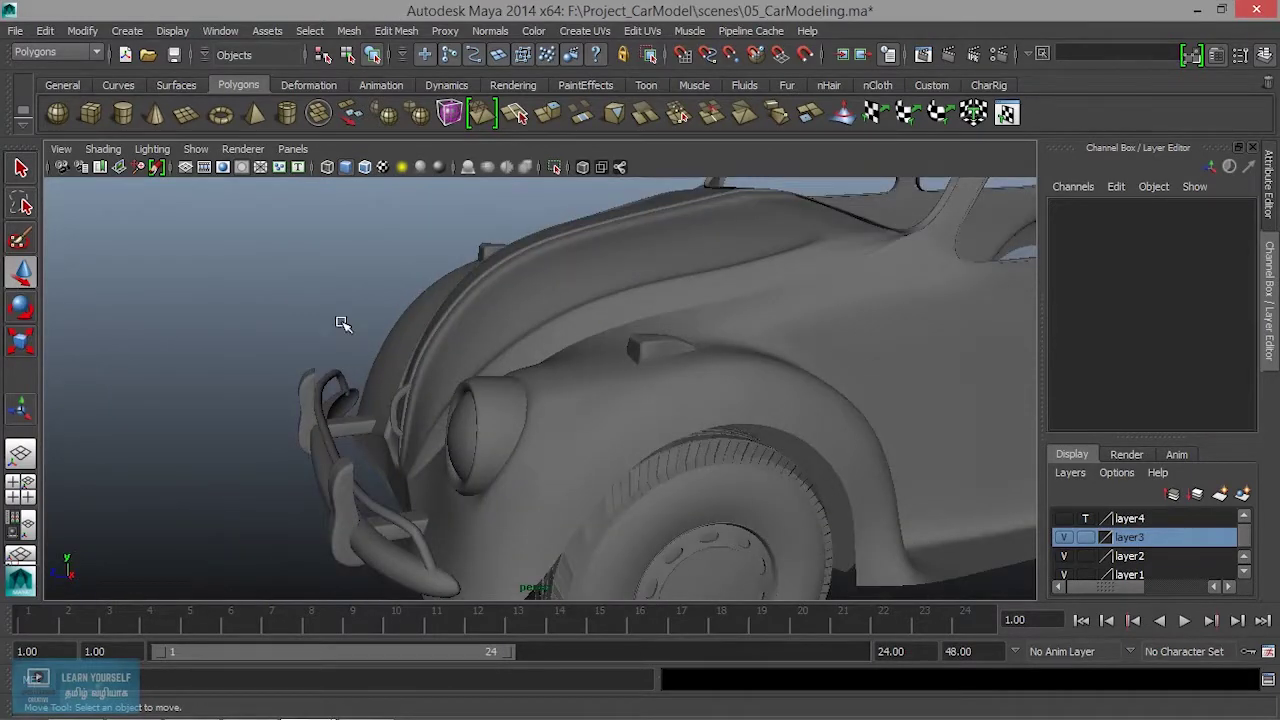
{"action": "scroll", "coordinate": [358, 346], "scroll_direction": "down", "scroll_amount": 5}
{"action": "left_click_drag", "start_coordinate": [400, 408], "coordinate": [514, 443], "text": "alt"}
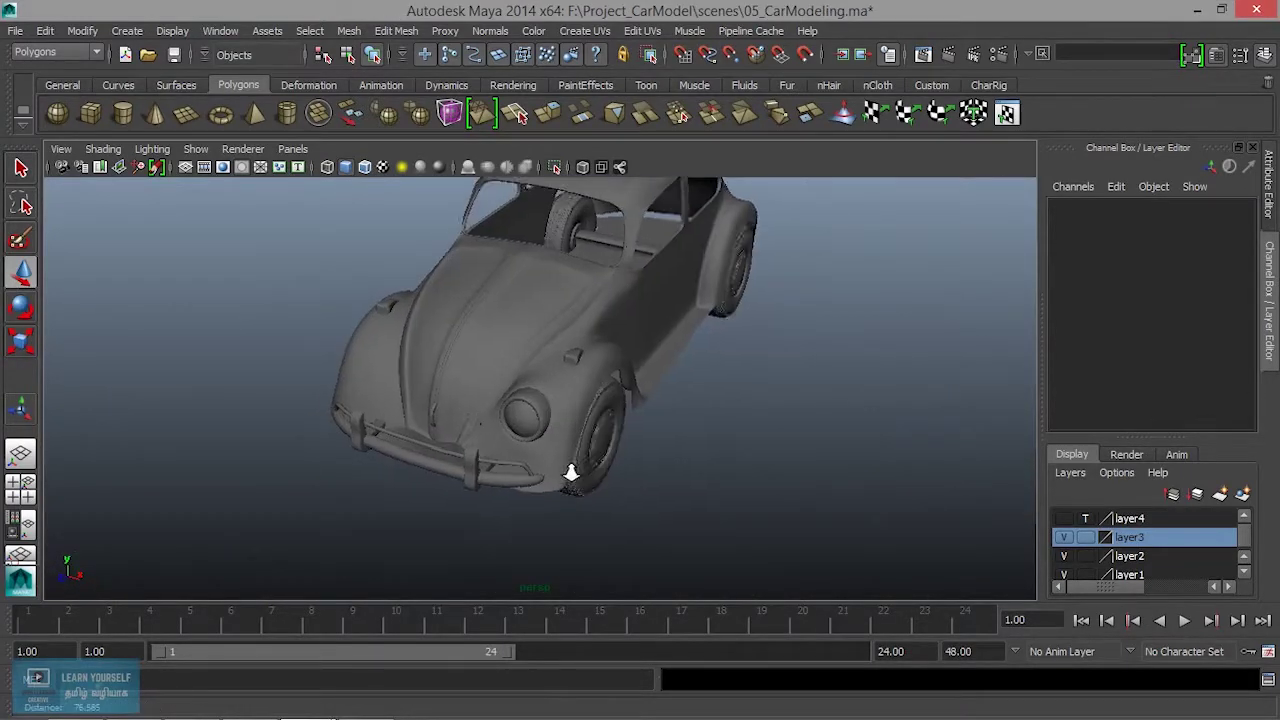
{"action": "scroll", "coordinate": [514, 443], "scroll_direction": "up", "scroll_amount": 5}
{"action": "left_click_drag", "start_coordinate": [365, 361], "coordinate": [490, 452], "text": "alt"}
{"action": "left_click", "coordinate": [490, 452]}
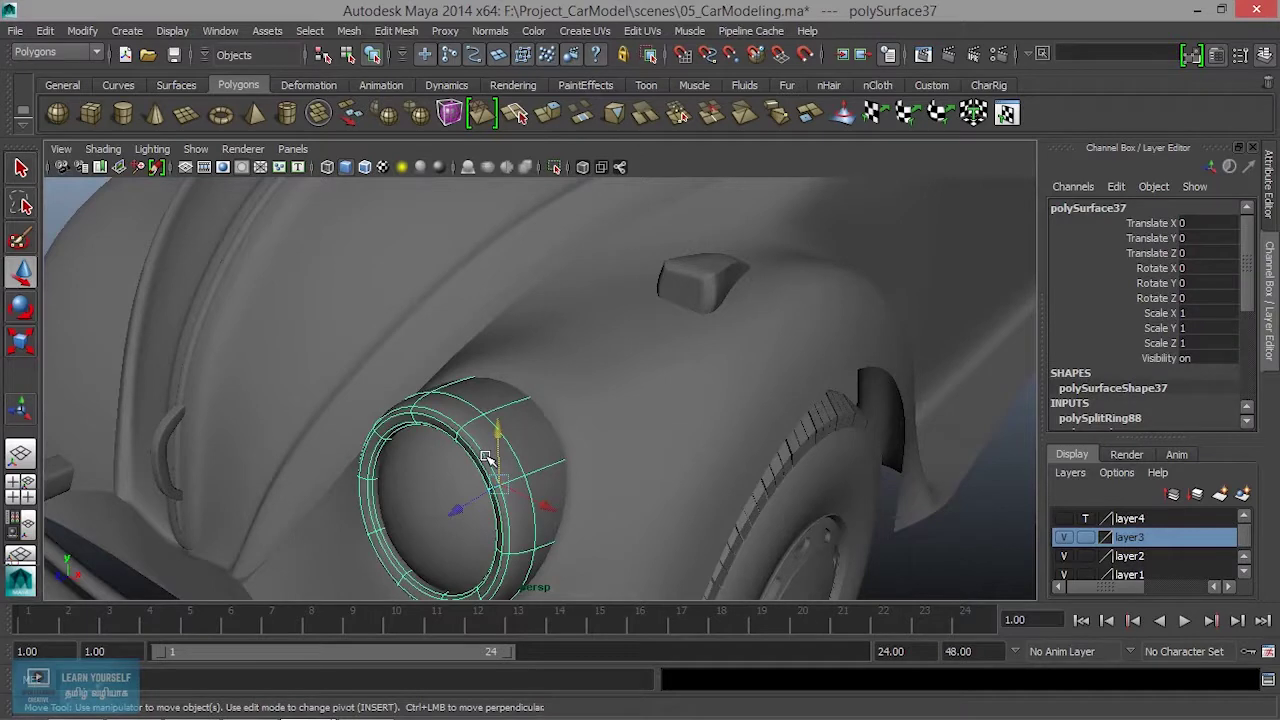
Select headlight group16 and lower it to Translate Y -0.369 into the fender
{"action": "key", "text": "Up"}
{"action": "mouse_move", "coordinate": [455, 509]}
{"action": "left_mouse_down"}
{"action": "mouse_move", "coordinate": [471, 505]}
{"action": "mouse_move", "coordinate": [268, 342]}
{"action": "left_mouse_up"}
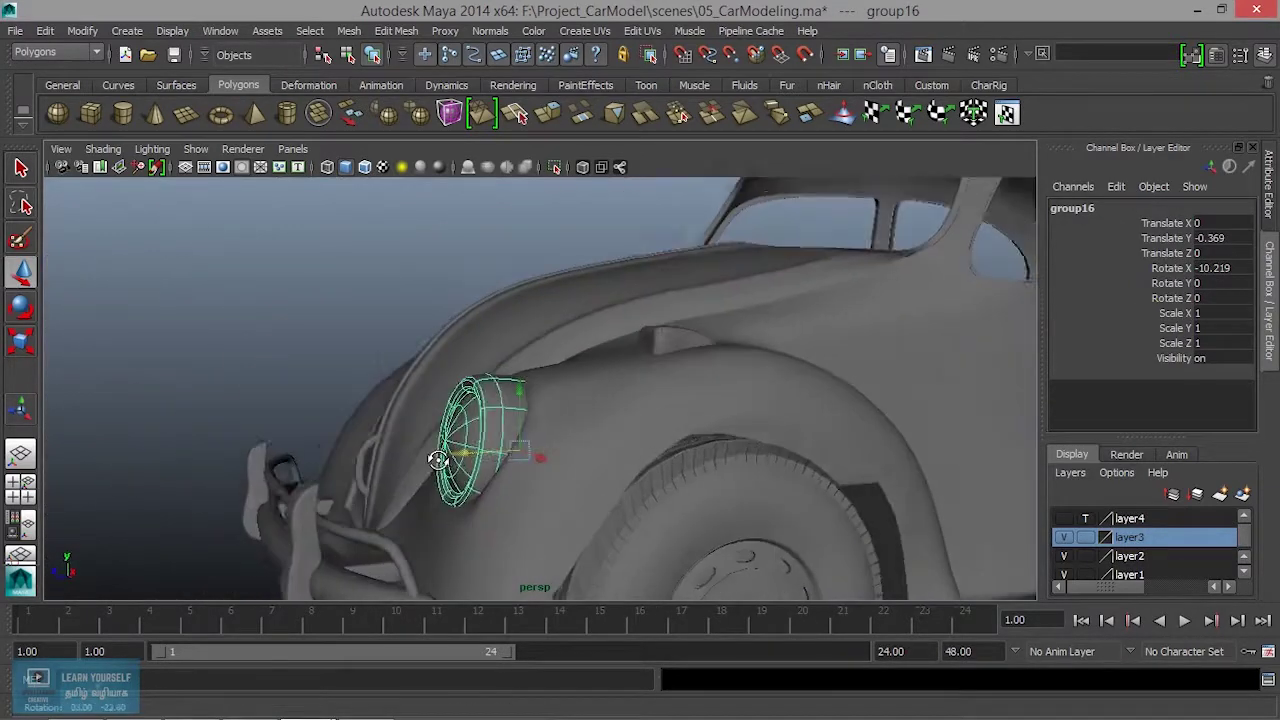
{"action": "left_click", "coordinate": [268, 342]}
{"action": "mouse_move", "coordinate": [297, 394]}
{"action": "left_mouse_down", "text": "alt"}
{"action": "mouse_move", "coordinate": [533, 402]}
{"action": "mouse_move", "coordinate": [585, 451]}
{"action": "mouse_move", "coordinate": [374, 455]}
{"action": "mouse_move", "coordinate": [576, 420]}
{"action": "left_mouse_up", "text": "alt"}
{"action": "left_click", "coordinate": [645, 388]}
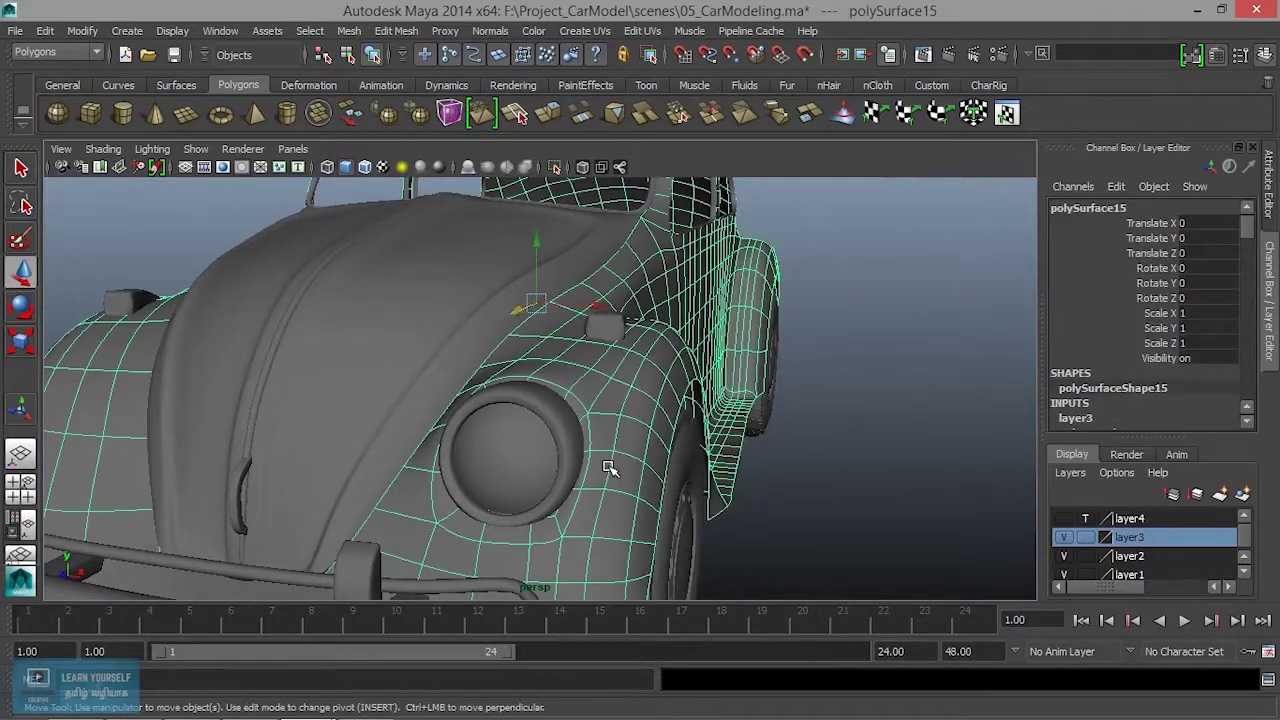
Isolate the body mesh in a maximized top view with the blueprint image hidden
{"action": "scroll", "coordinate": [606, 466], "scroll_direction": "down", "scroll_amount": 3}
{"action": "left_click_drag", "start_coordinate": [606, 466], "coordinate": [575, 438], "text": "alt"}
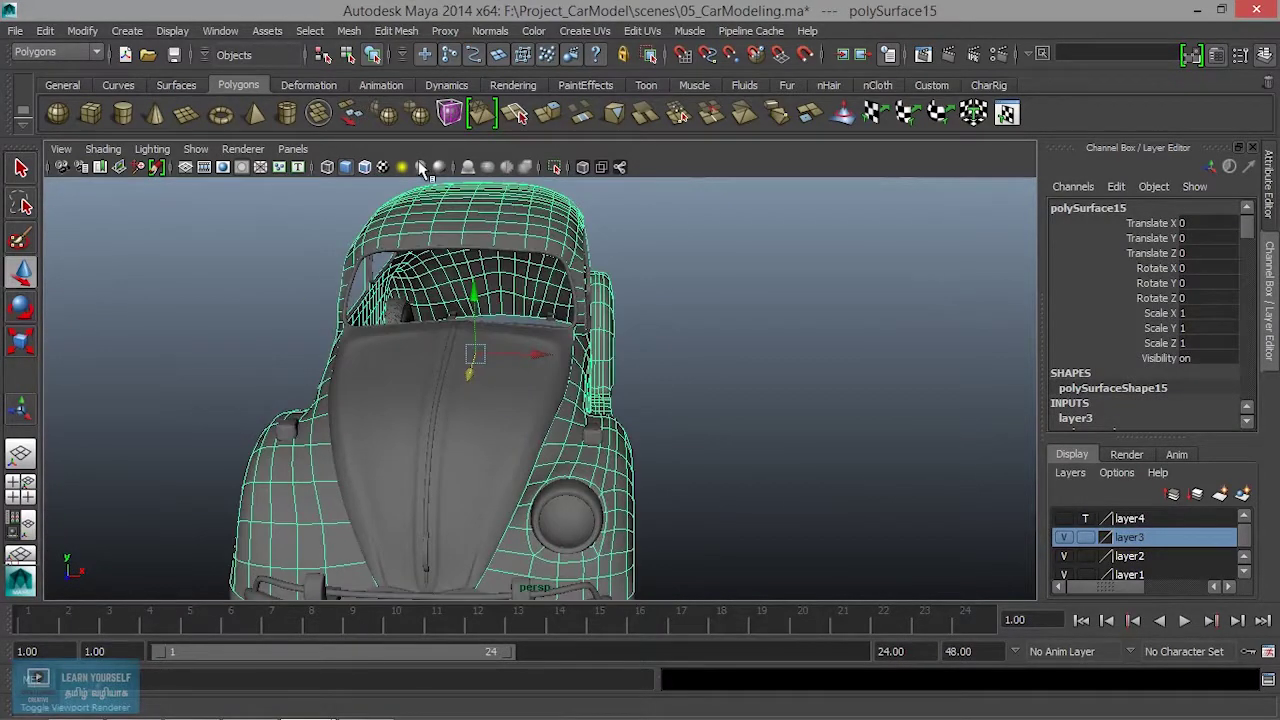
{"action": "left_click", "coordinate": [555, 167]}
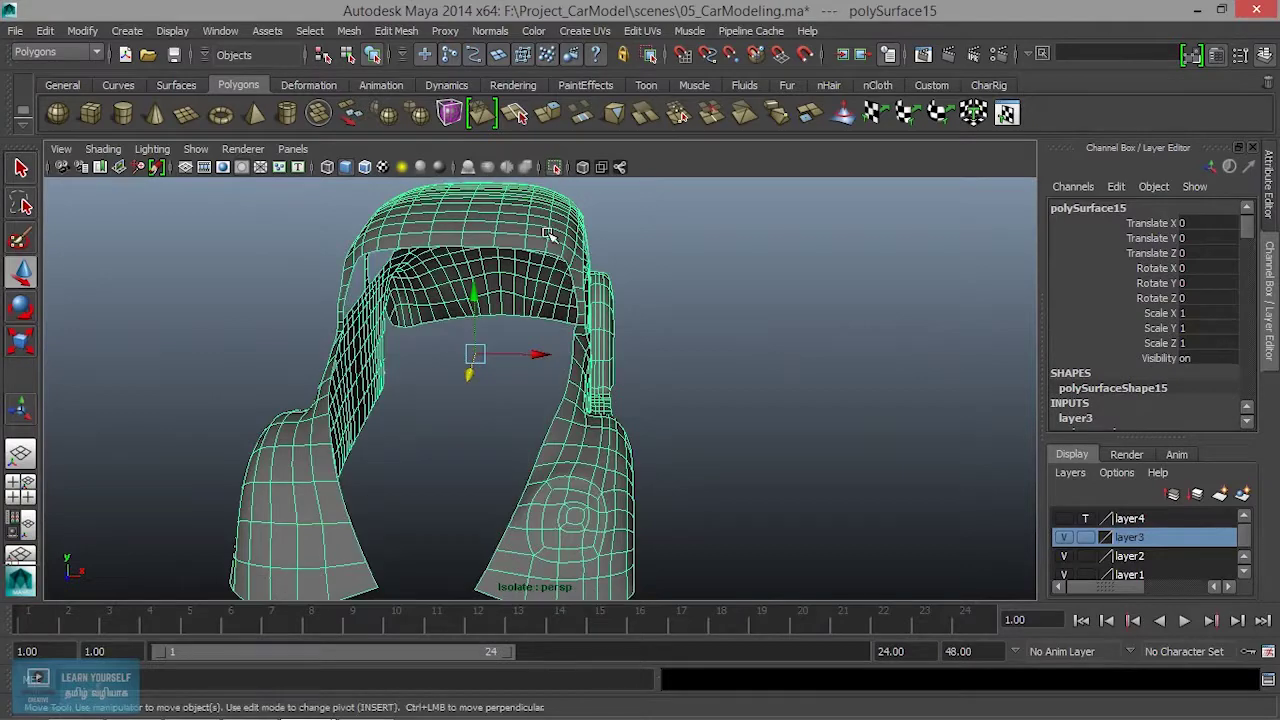
{"action": "left_click_drag", "start_coordinate": [540, 300], "coordinate": [537, 457], "text": "alt"}
{"action": "key", "text": "space"}
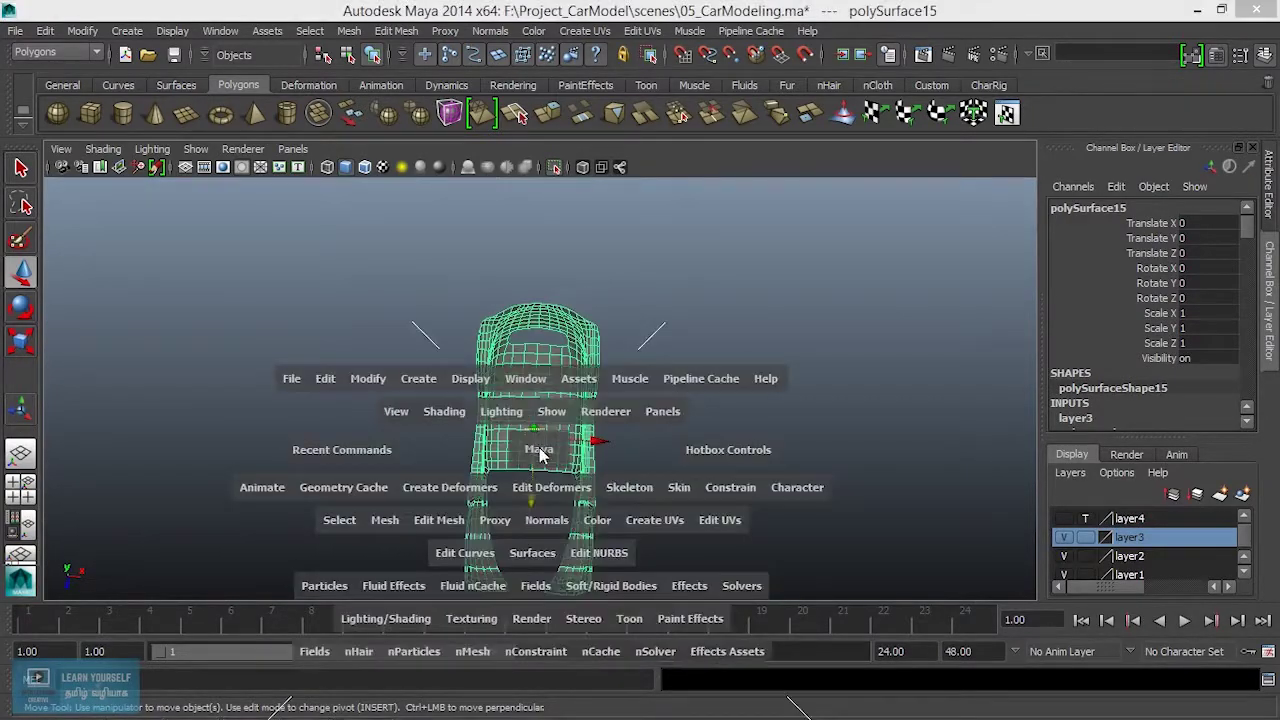
{"action": "key", "text": "space"}
{"action": "scroll", "coordinate": [441, 393], "scroll_direction": "down", "scroll_amount": 3}
{"action": "scroll", "coordinate": [443, 391], "scroll_direction": "up", "scroll_amount": 3}
{"action": "middle_click_drag", "start_coordinate": [445, 391], "coordinate": [445, 477], "text": "alt"}
{"action": "left_click", "coordinate": [553, 168]}
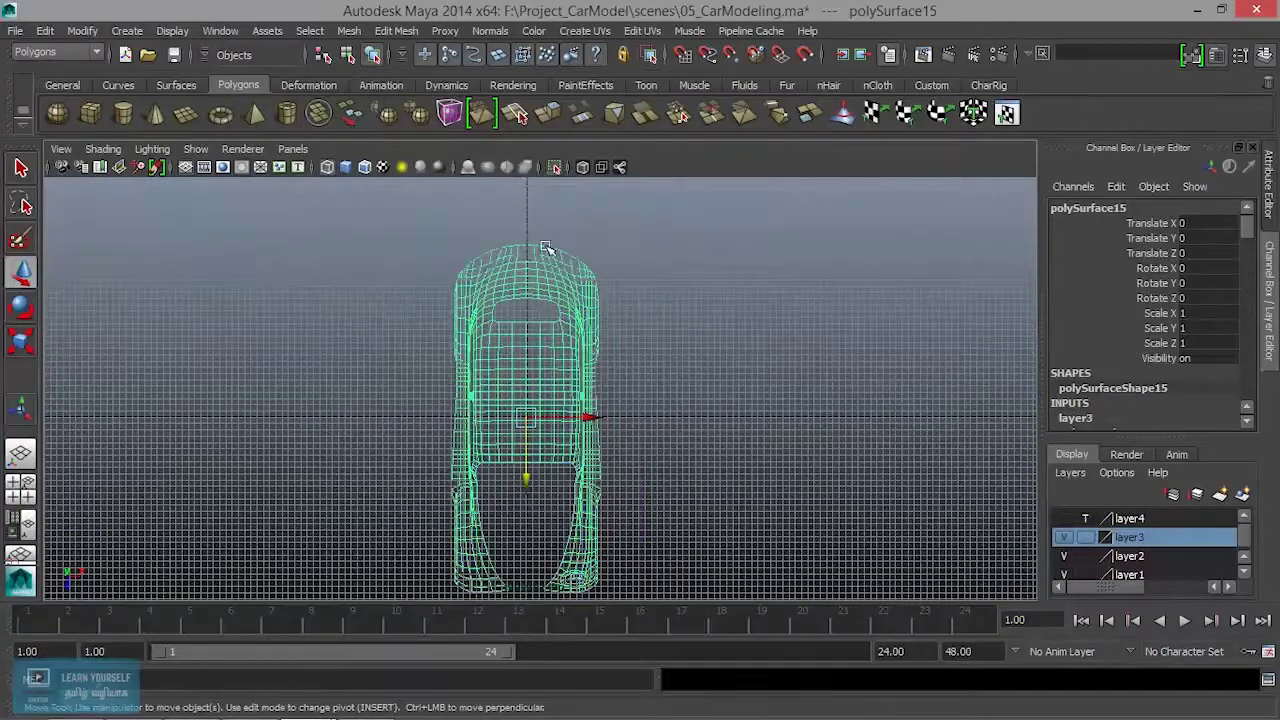
Delete the left half of the body's faces
{"action": "right_click_drag", "start_coordinate": [522, 328], "coordinate": [512, 317]}
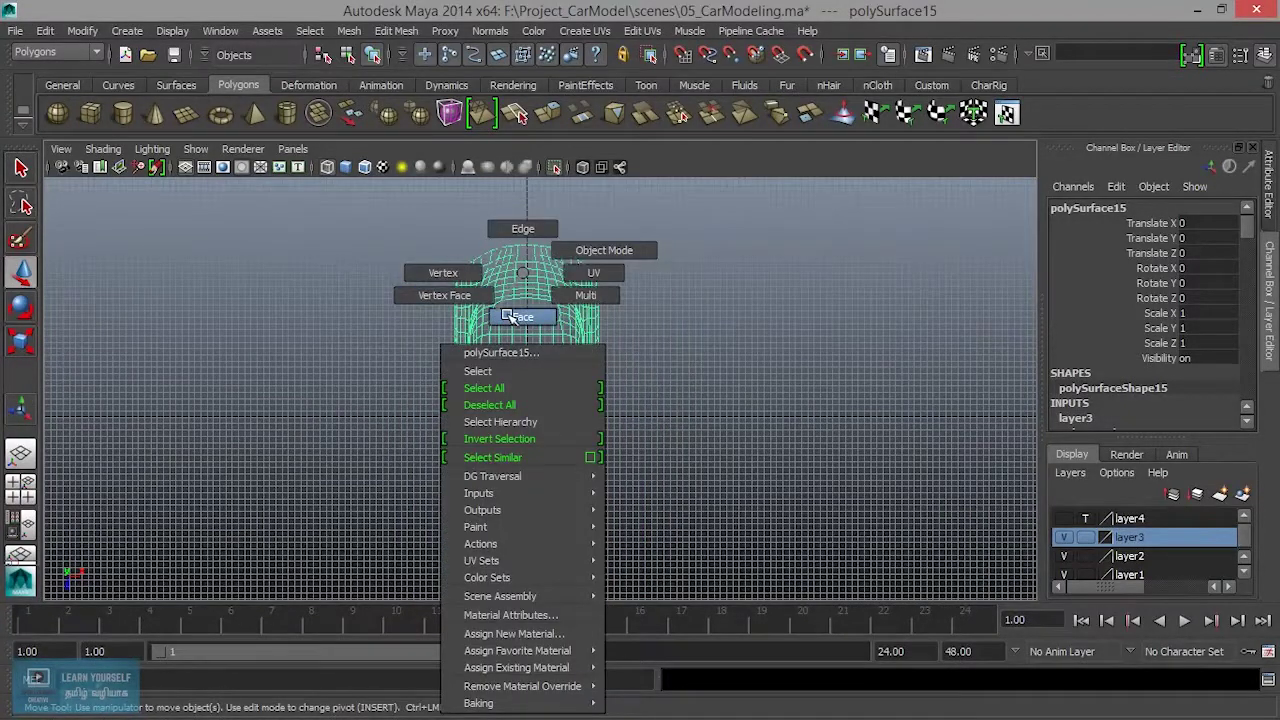
{"action": "left_click", "coordinate": [409, 211]}
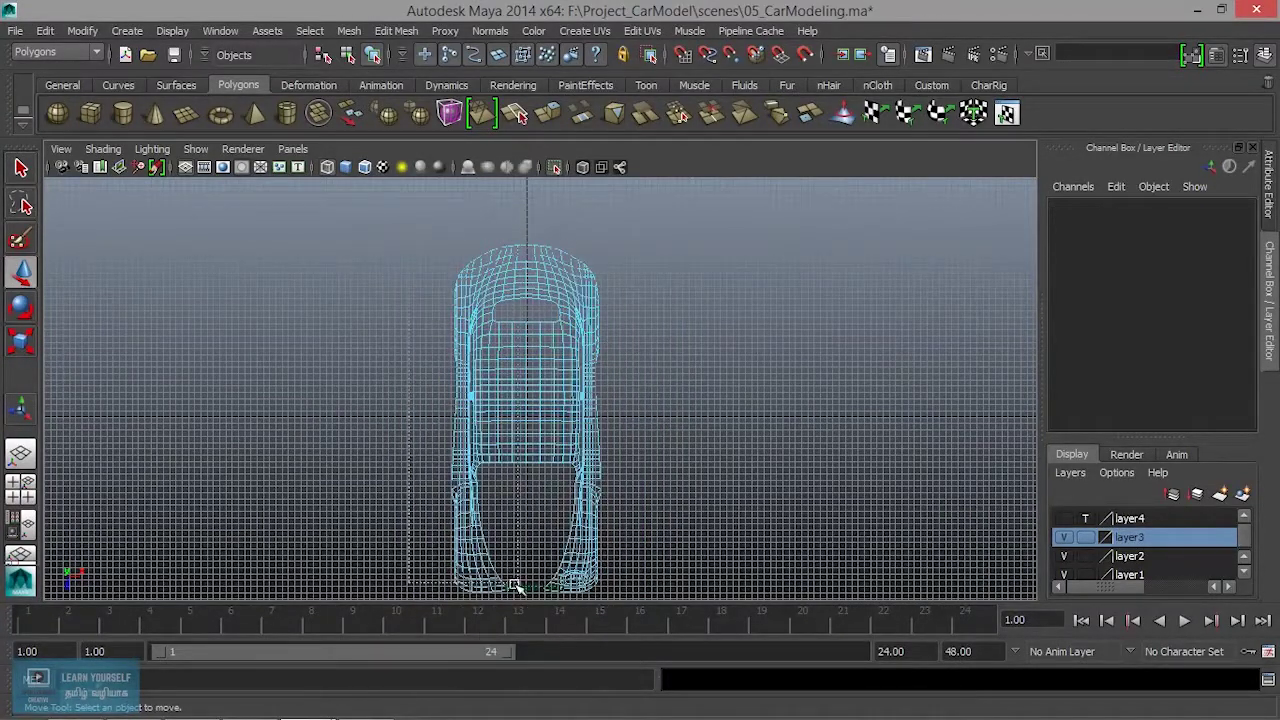
{"action": "left_click_drag", "start_coordinate": [519, 600], "coordinate": [445, 240]}
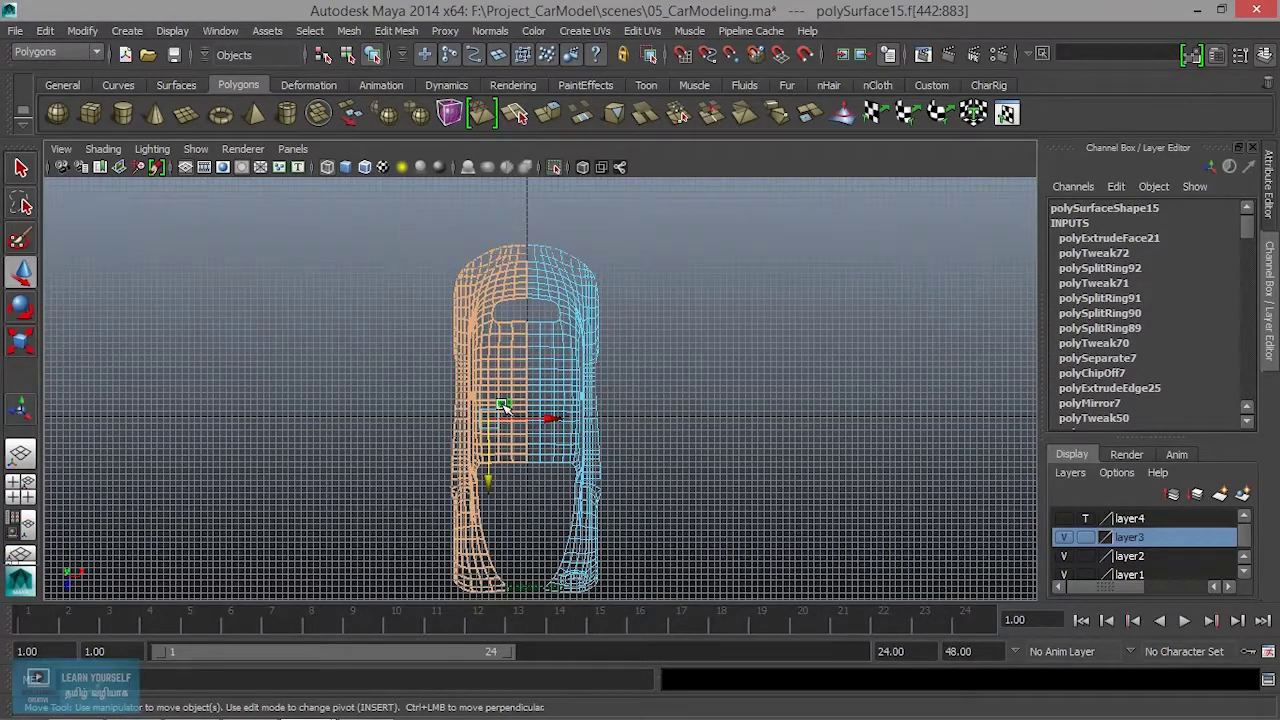
{"action": "key", "text": "Delete"}
Mirror the remaining half body with Mesh > Mirror Geometry
{"action": "scroll", "coordinate": [600, 489], "scroll_direction": "up", "scroll_amount": 5}
{"action": "left_click_drag", "start_coordinate": [597, 491], "coordinate": [580, 551], "text": "alt"}
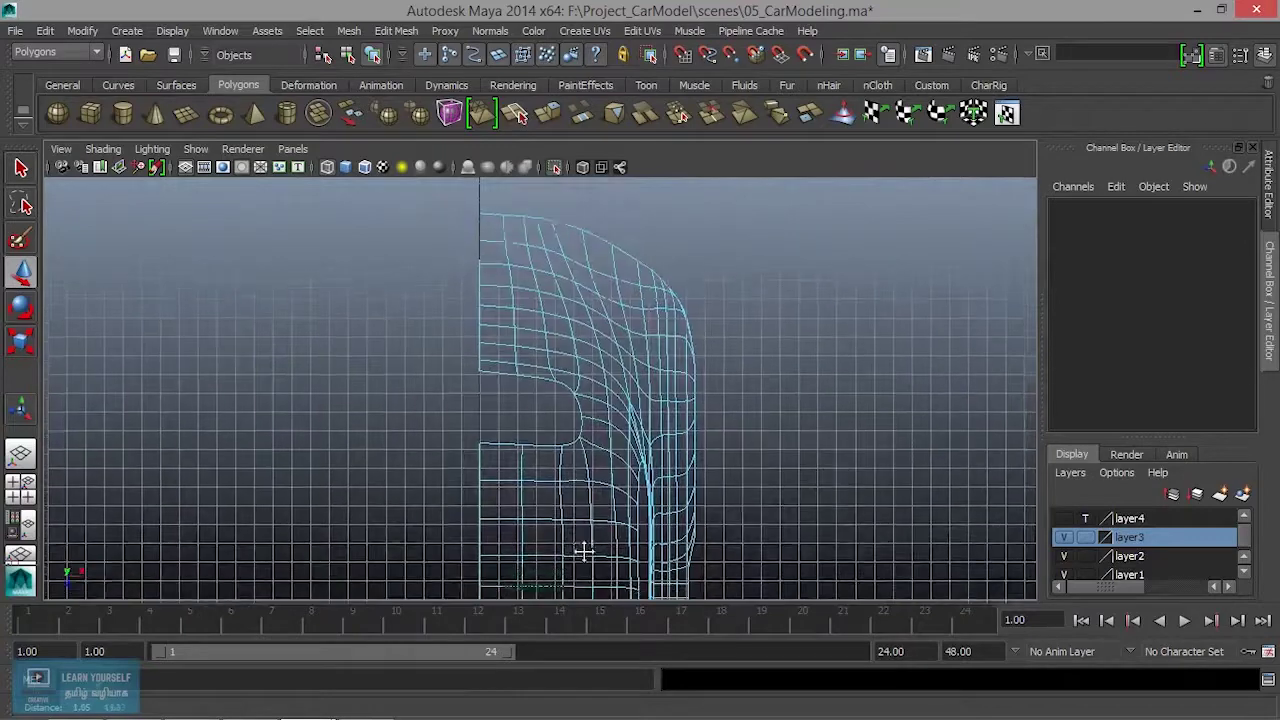
{"action": "middle_click_drag", "start_coordinate": [580, 551], "coordinate": [509, 365], "text": "alt"}
{"action": "left_click_drag", "start_coordinate": [509, 365], "coordinate": [529, 272], "text": "alt"}
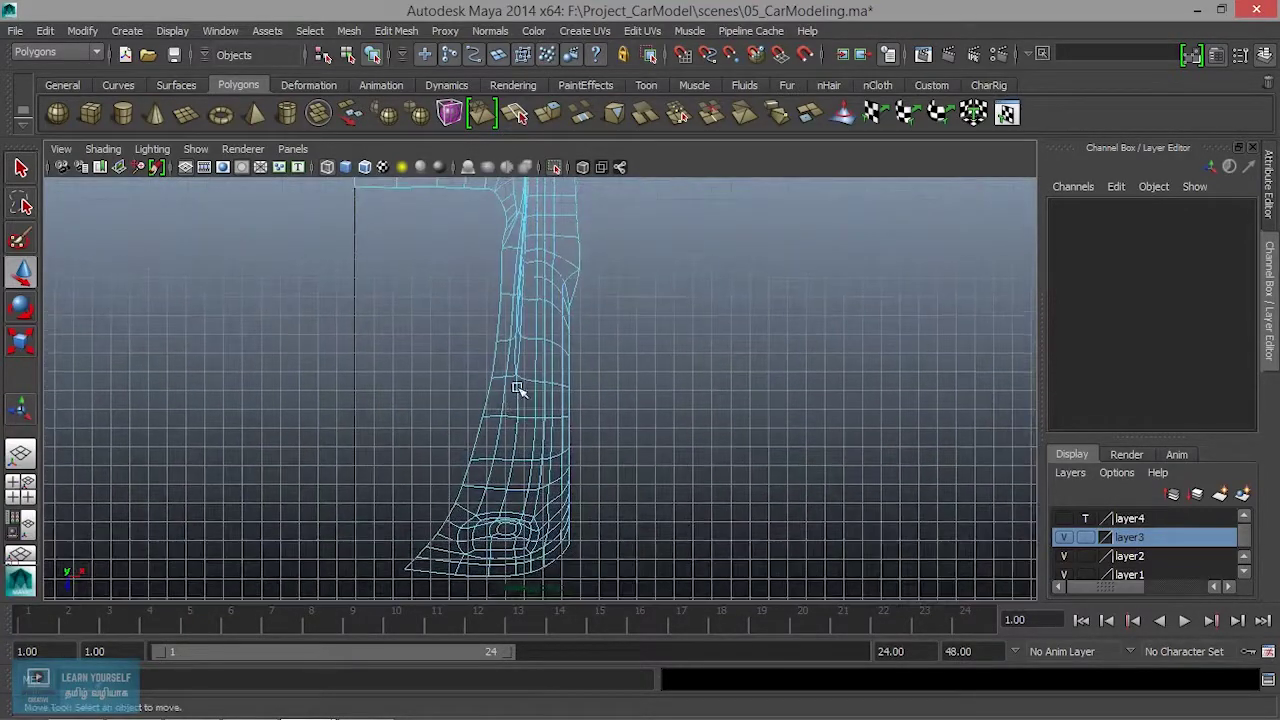
{"action": "right_click_drag", "start_coordinate": [529, 272], "coordinate": [566, 268]}
{"action": "left_click", "coordinate": [557, 334]}
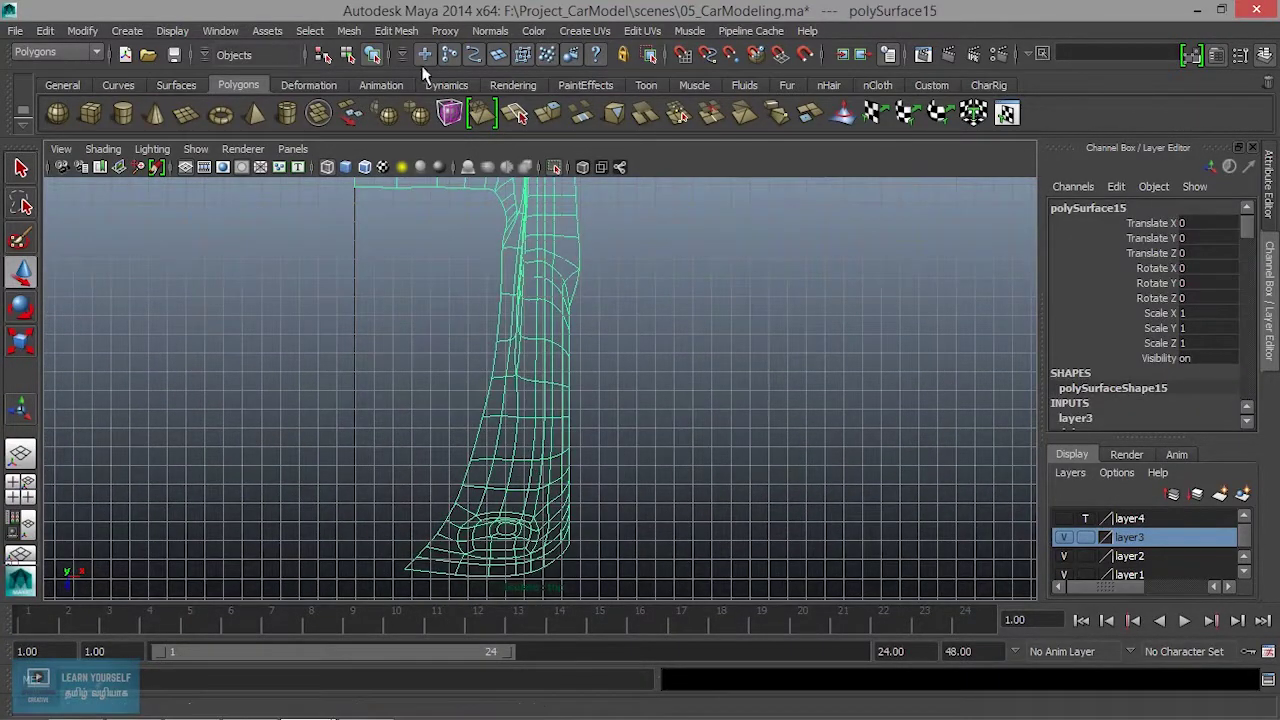
{"action": "left_click", "coordinate": [396, 31]}
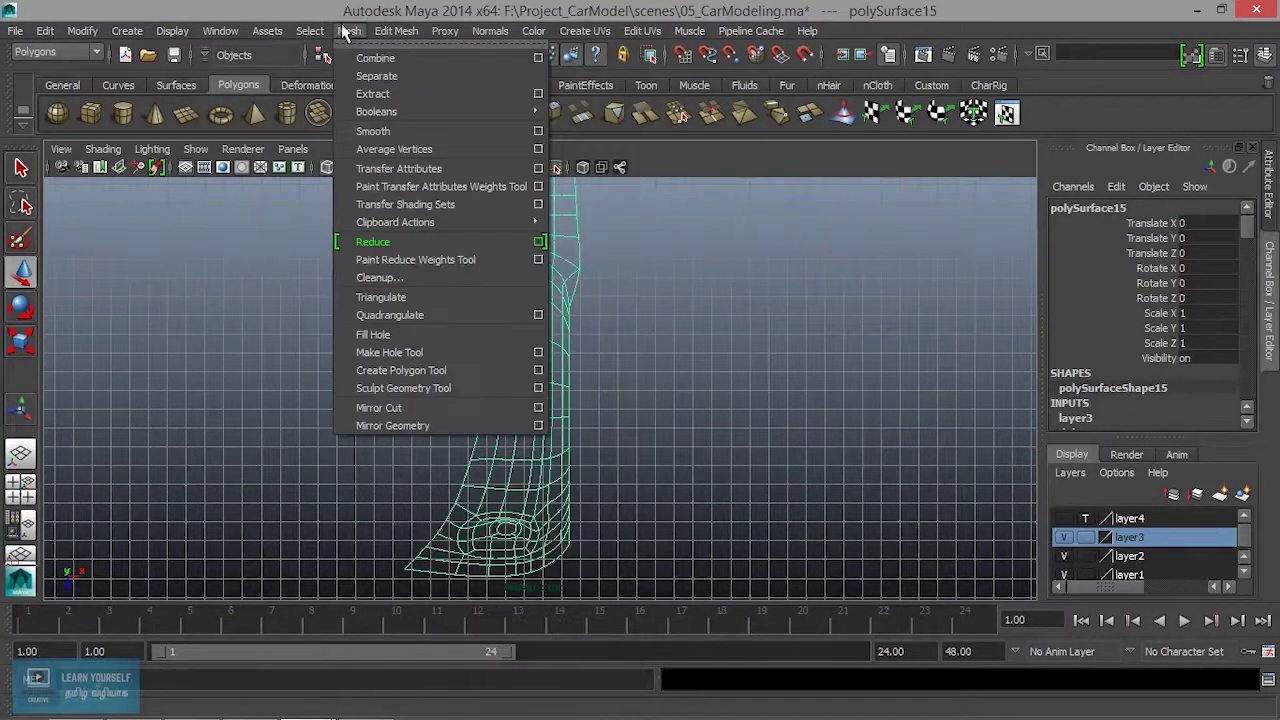
{"action": "left_click", "coordinate": [398, 426]}
{"action": "key", "text": "space"}
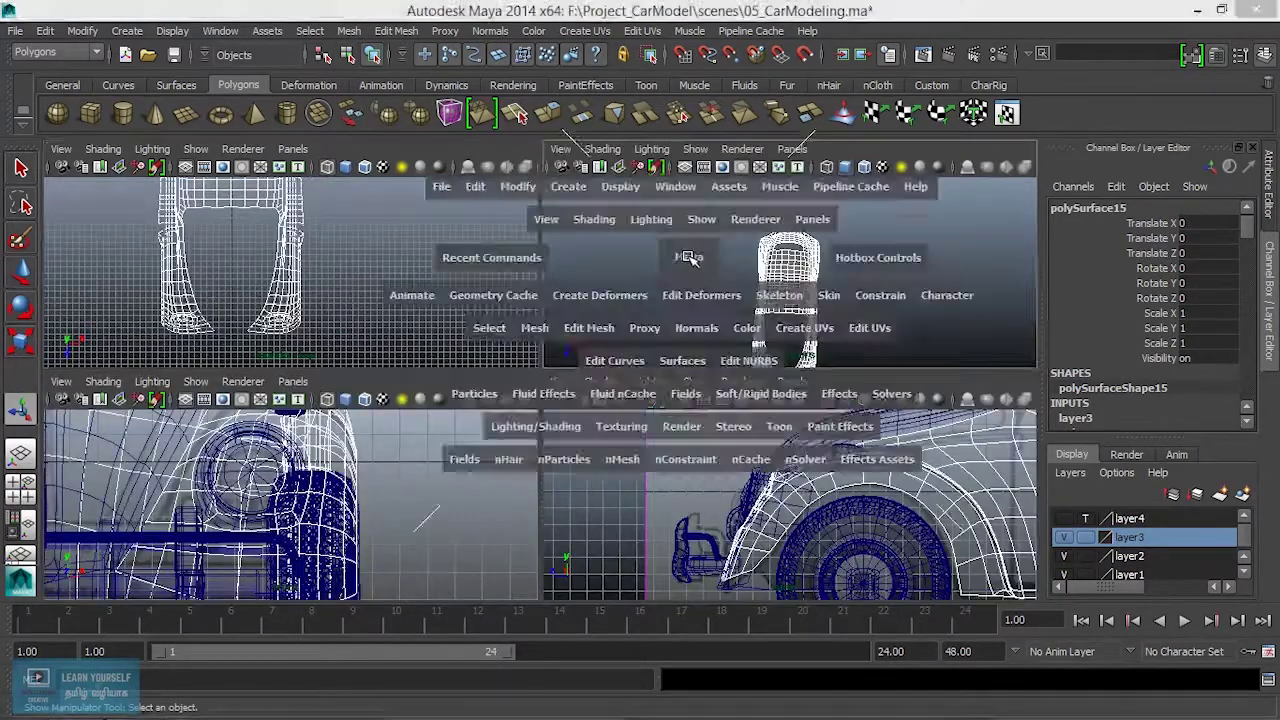
Maximize the perspective view and orbit around the whole mirrored car
{"action": "key", "text": "space"}
{"action": "left_click_drag", "start_coordinate": [503, 274], "coordinate": [411, 370], "text": "alt"}
{"action": "scroll", "coordinate": [411, 370], "scroll_direction": "up", "scroll_amount": 5}
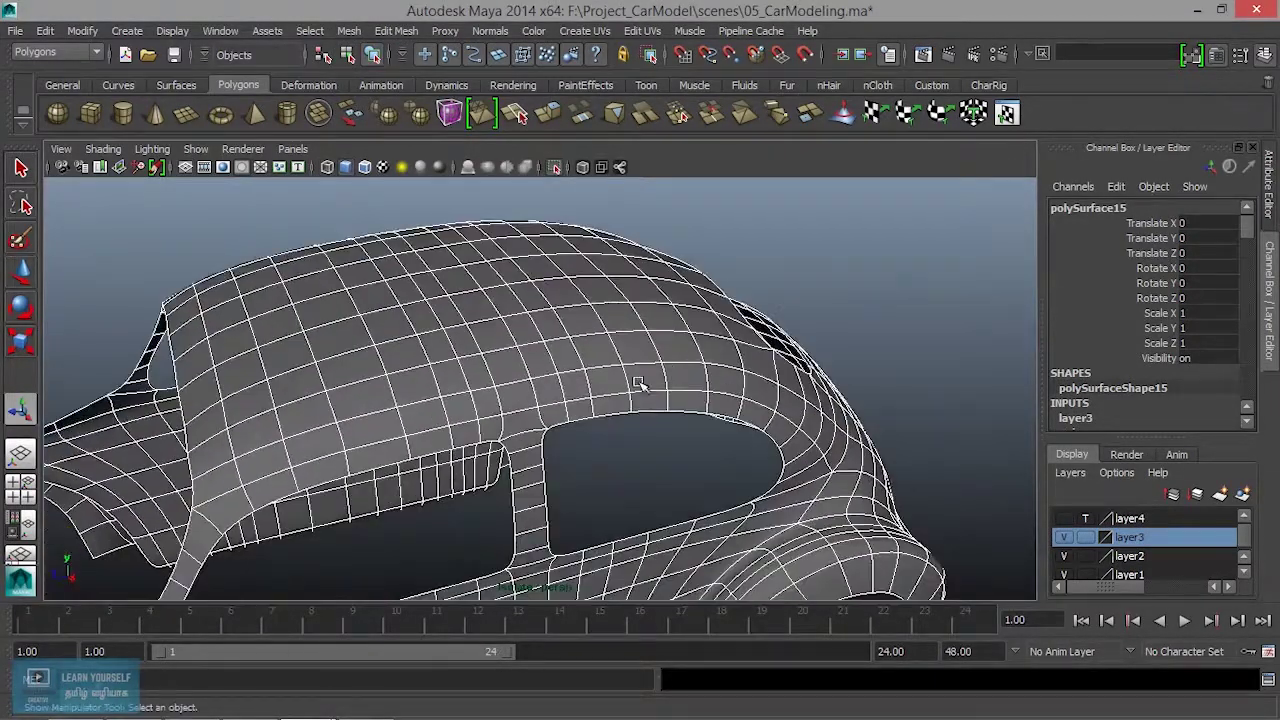
{"action": "left_click_drag", "start_coordinate": [680, 371], "coordinate": [563, 188], "text": "alt"}
{"action": "scroll", "coordinate": [500, 306], "scroll_direction": "down", "scroll_amount": 5}
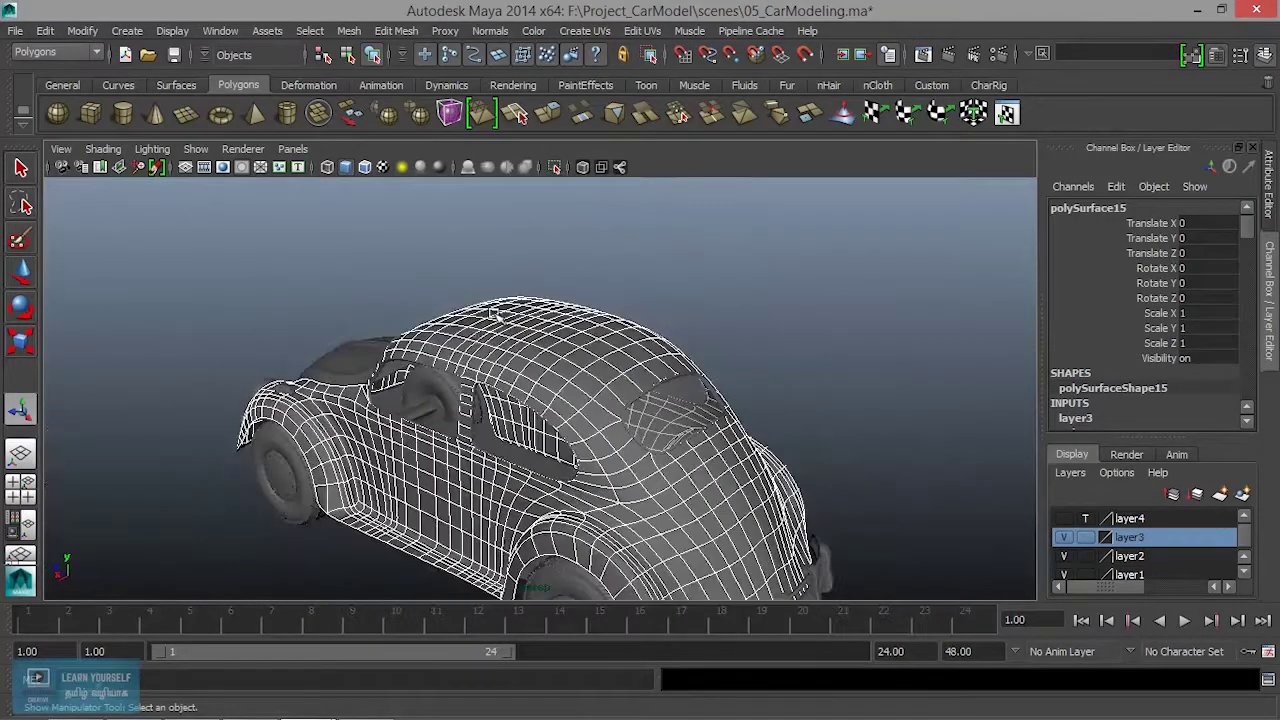
{"action": "left_click", "coordinate": [500, 266]}
{"action": "mouse_move", "coordinate": [500, 266]}
{"action": "left_mouse_down", "text": "alt"}
{"action": "mouse_move", "coordinate": [590, 362]}
{"action": "mouse_move", "coordinate": [566, 194]}
{"action": "mouse_move", "coordinate": [491, 377]}
{"action": "mouse_move", "coordinate": [466, 354]}
{"action": "mouse_move", "coordinate": [665, 421]}
{"action": "left_mouse_up", "text": "alt"}
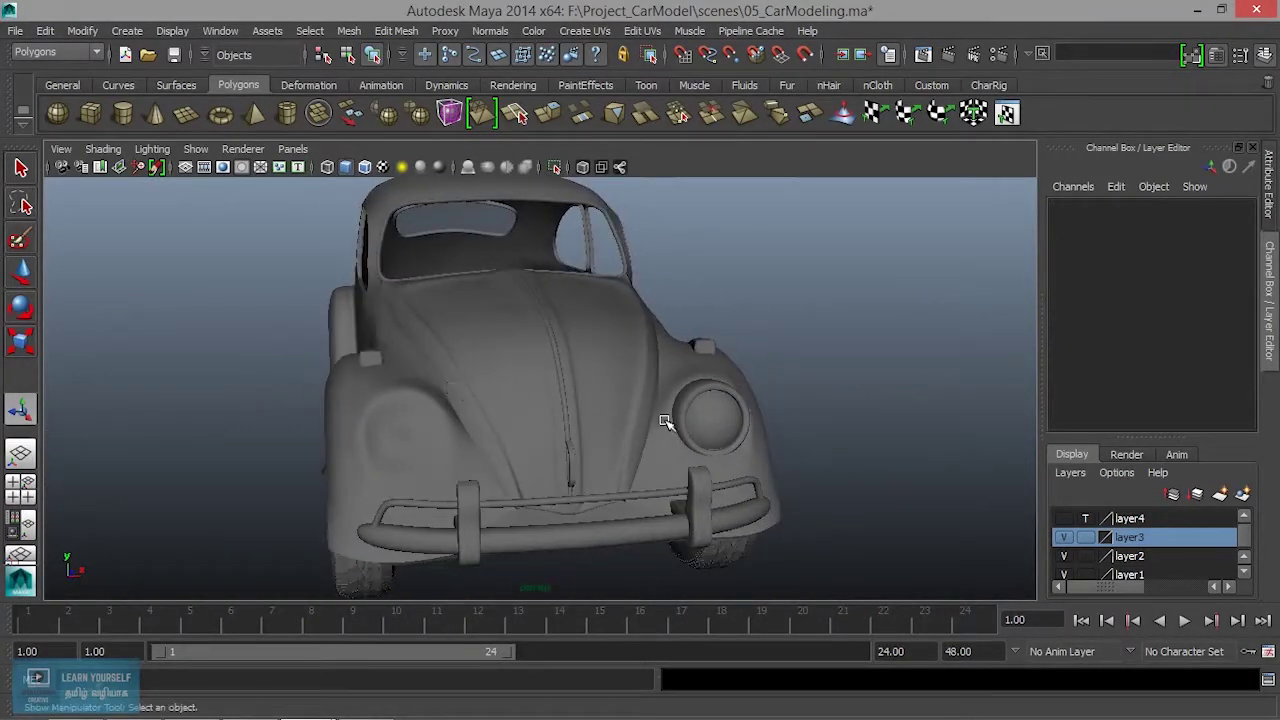
Select headlight group16, try grouping it with Ctrl+G, then undo the grouping
{"action": "left_click", "coordinate": [722, 419]}
{"action": "key", "text": "Up"}
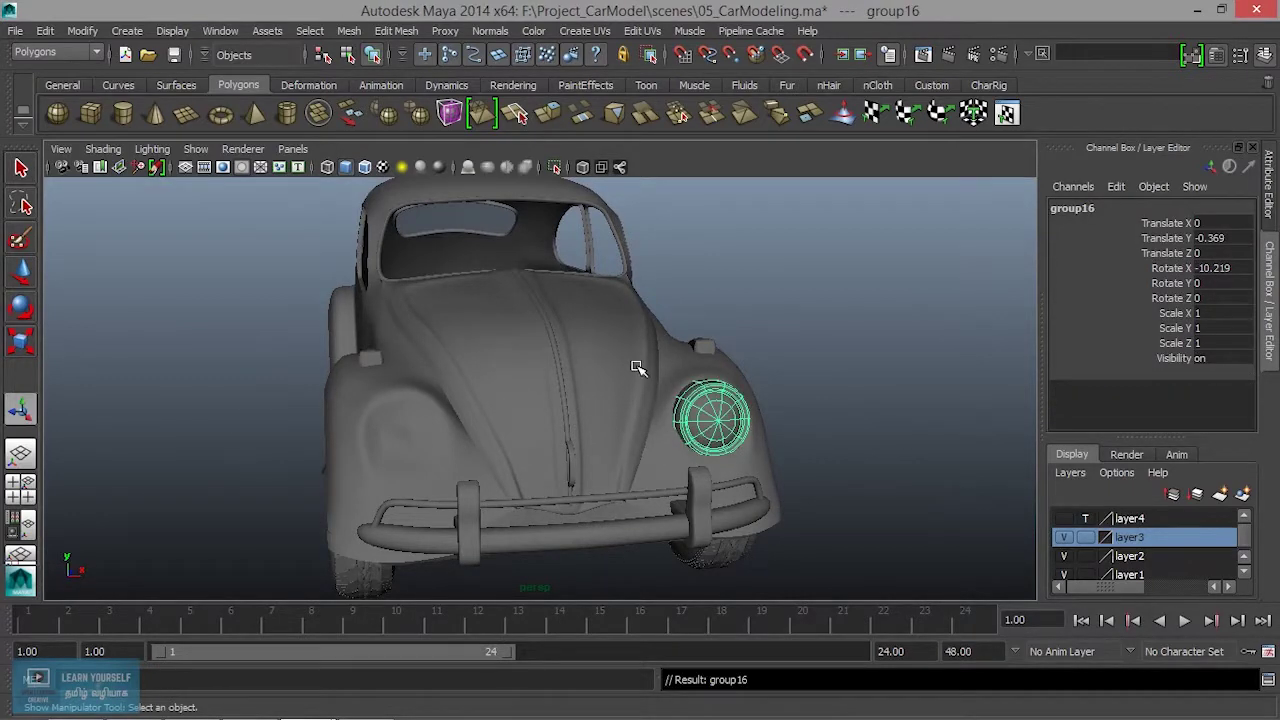
{"action": "scroll", "coordinate": [637, 368], "scroll_direction": "down", "scroll_amount": 5}
{"action": "left_click_drag", "start_coordinate": [672, 425], "coordinate": [606, 443], "text": "alt"}
{"action": "key", "text": "w"}
{"action": "left_click_drag", "start_coordinate": [520, 480], "coordinate": [489, 483], "text": "alt"}
{"action": "key", "text": "ctrl+g"}
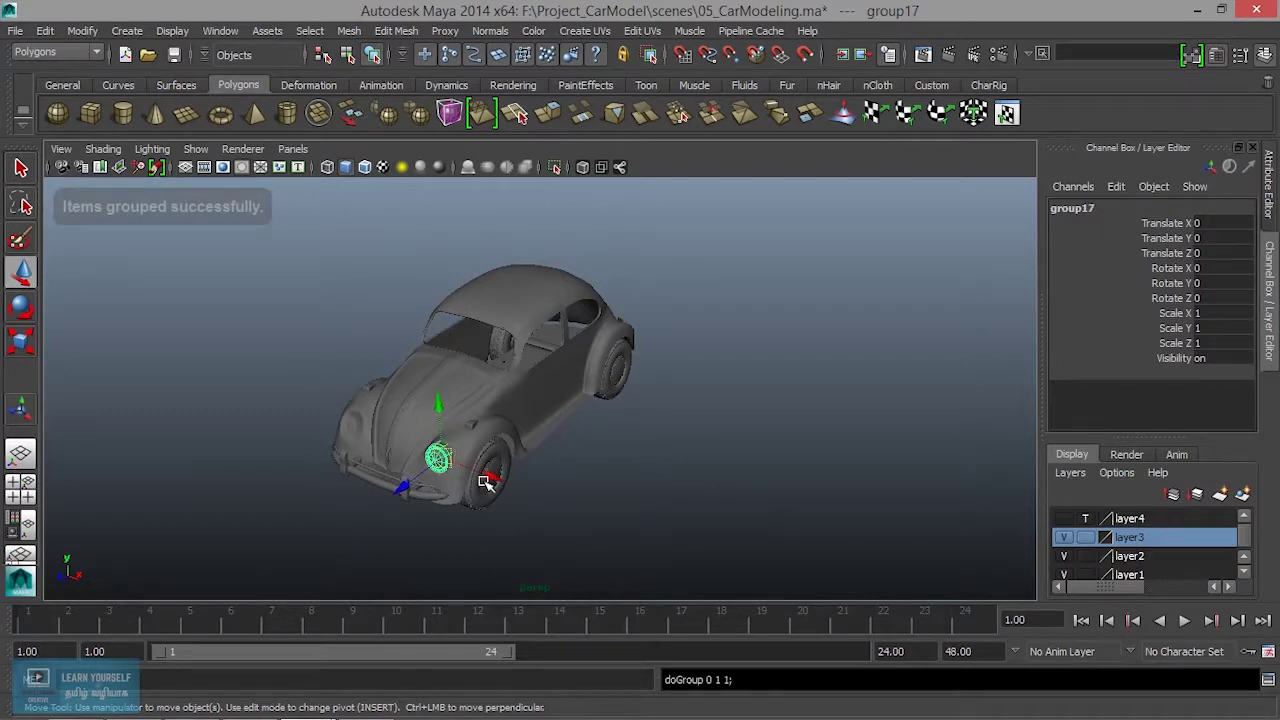
{"action": "left_click_drag", "start_coordinate": [487, 483], "coordinate": [503, 464], "text": "alt"}
{"action": "key", "text": "ctrl+z"}
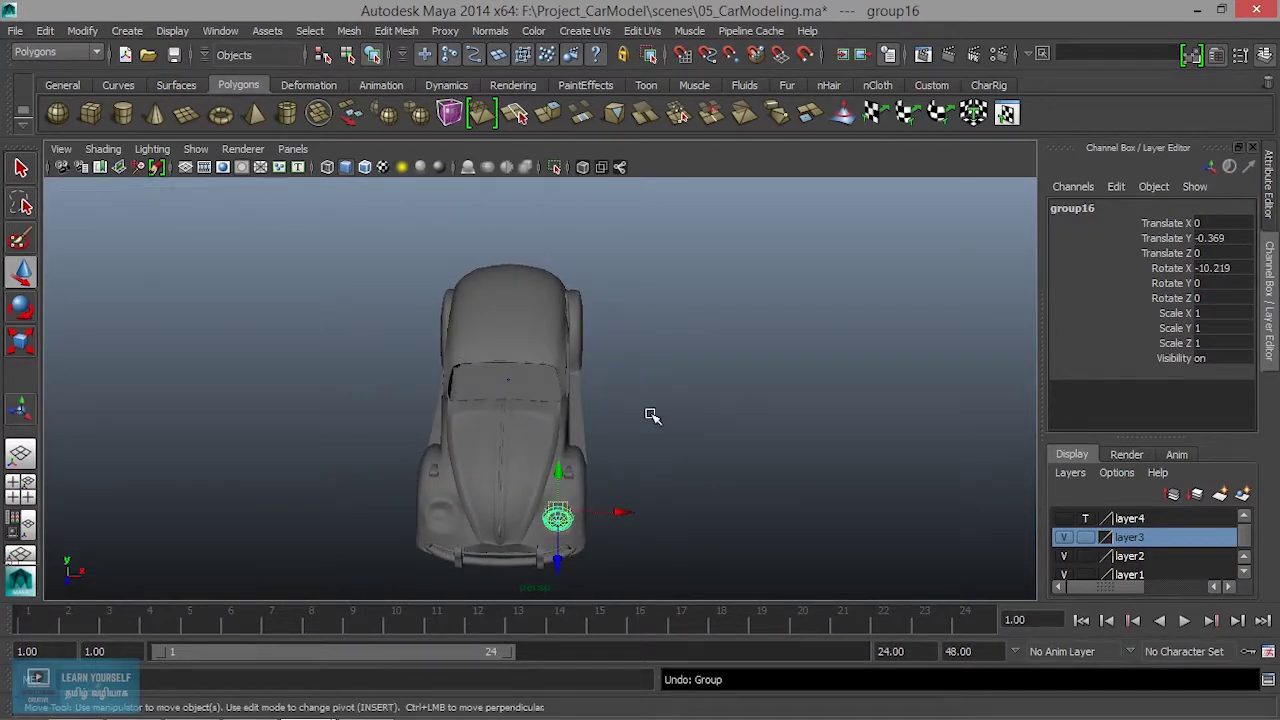
{"action": "left_click", "coordinate": [83, 30]}
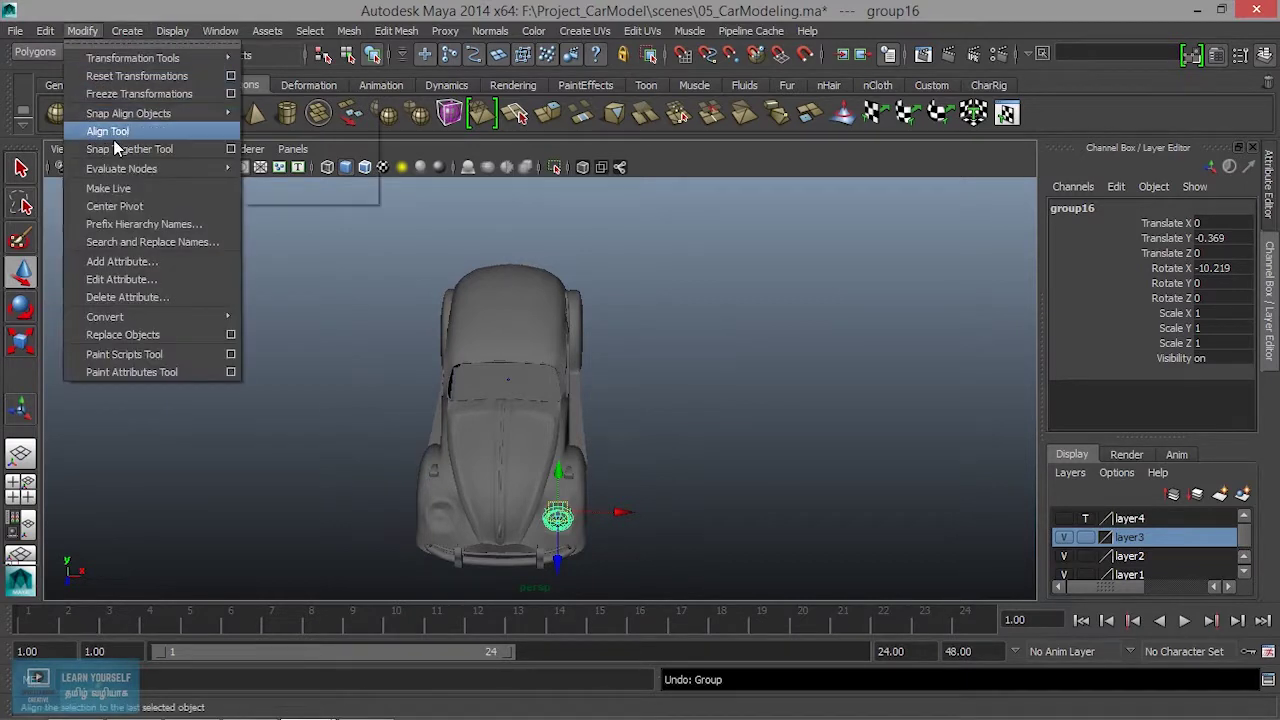
Freeze the headlight group's transforms and move its pivot to the car's centre line in front view
{"action": "left_click", "coordinate": [139, 93]}
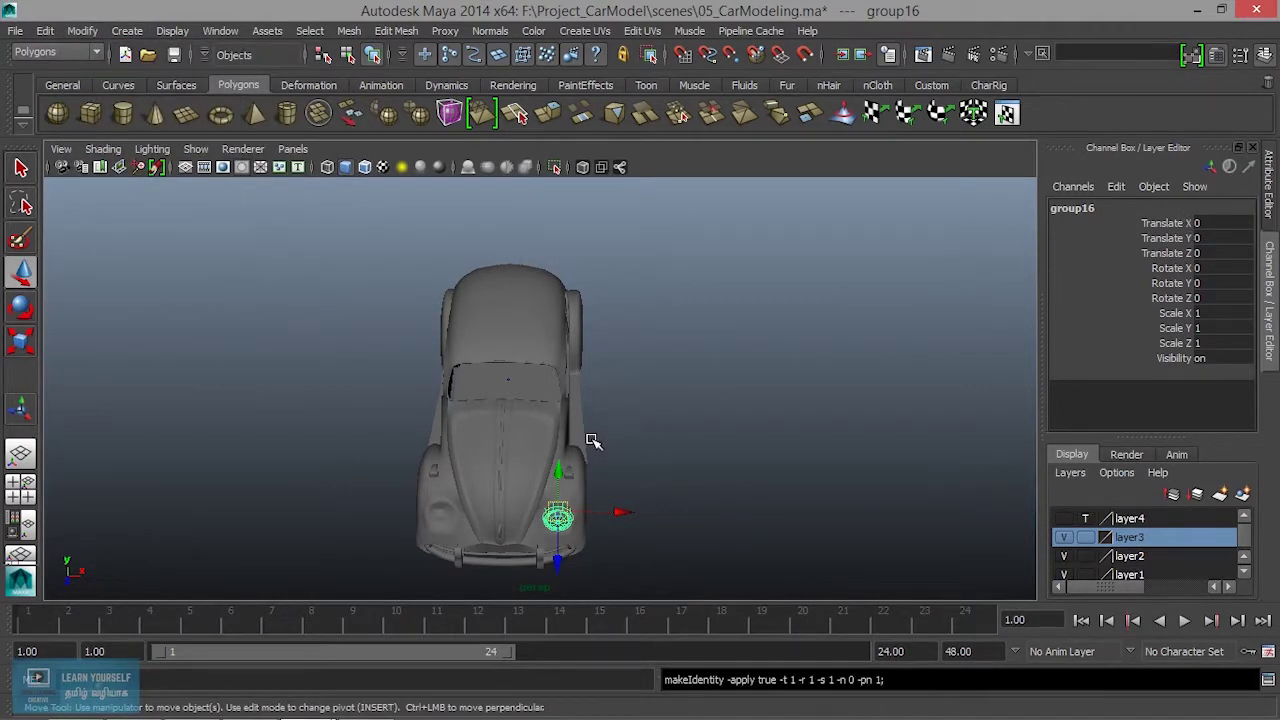
{"action": "key", "text": "space"}
{"action": "key", "text": "space"}
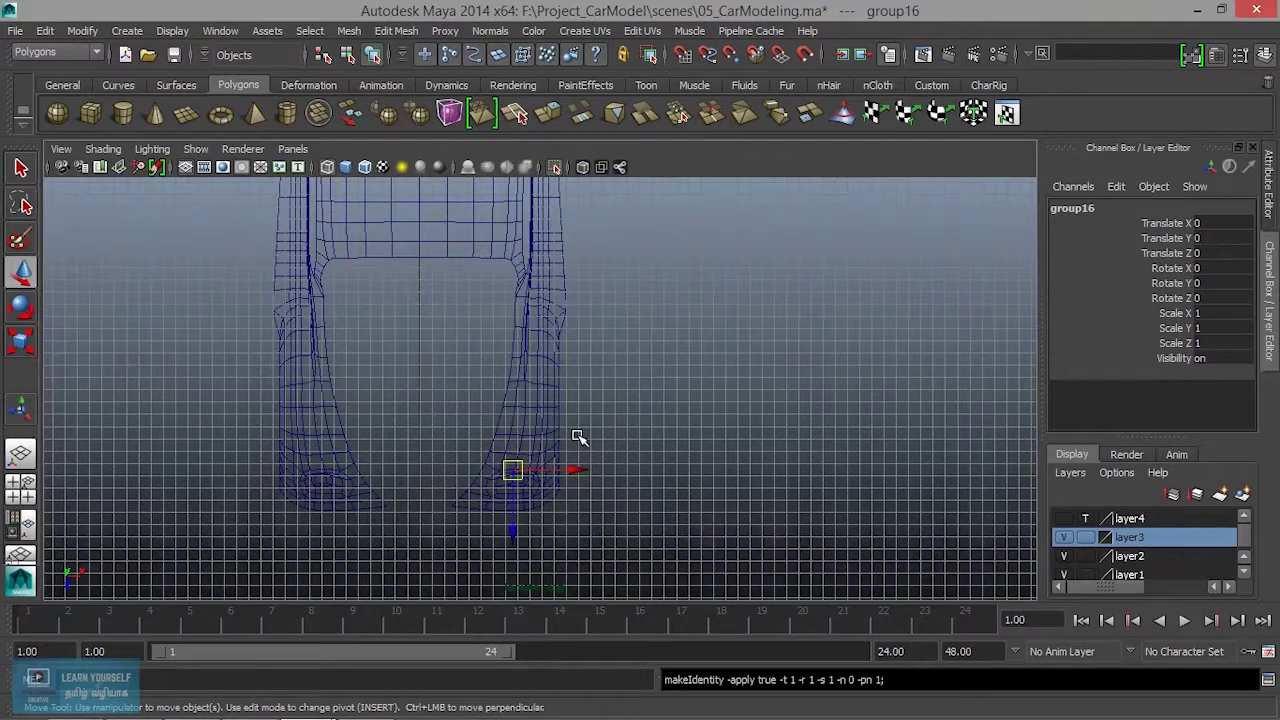
{"action": "middle_click_drag", "start_coordinate": [572, 421], "coordinate": [587, 503], "text": "alt"}
{"action": "key", "text": "Insert"}
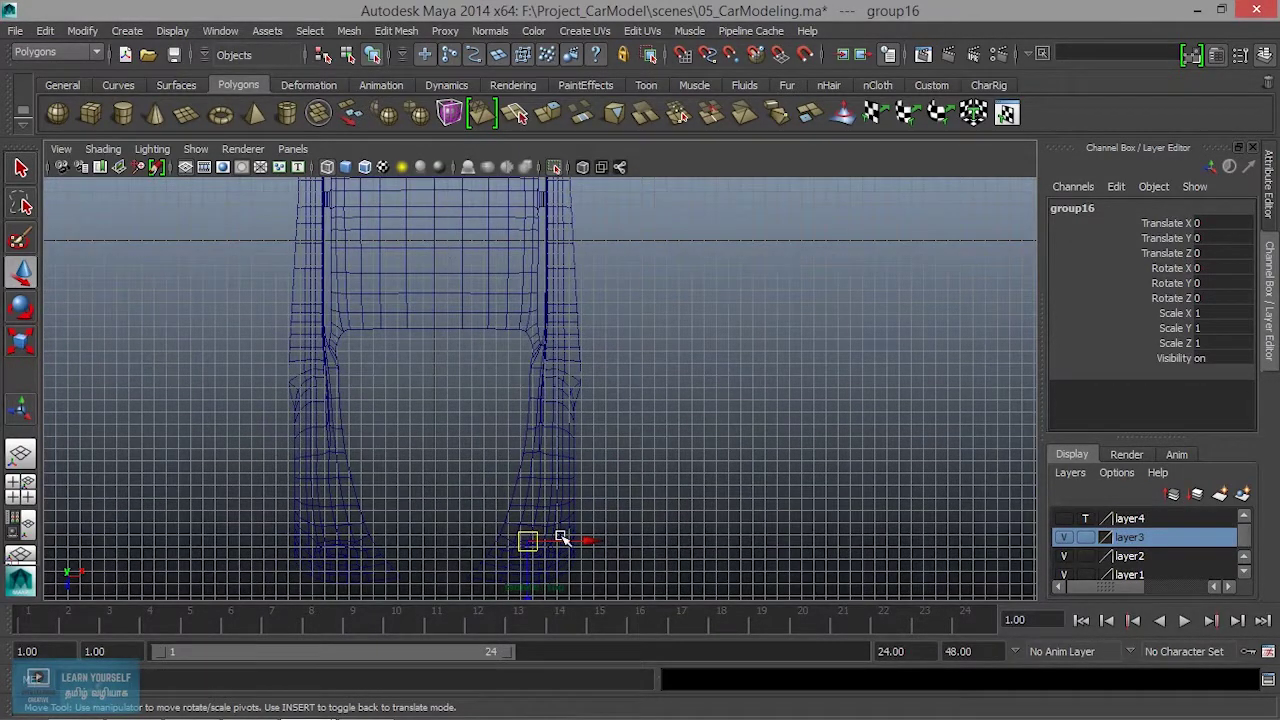
{"action": "key", "text": "Insert"}
{"action": "left_click", "coordinate": [535, 552]}
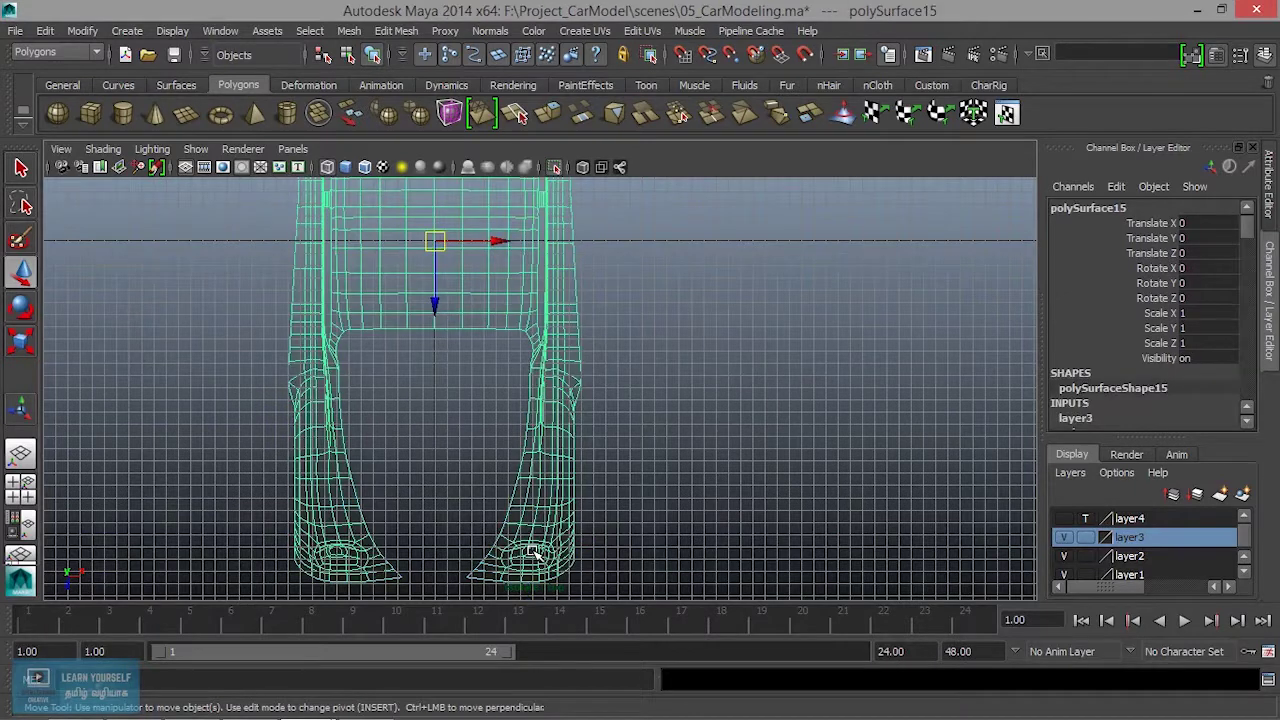
{"action": "key", "text": "ctrl+z"}
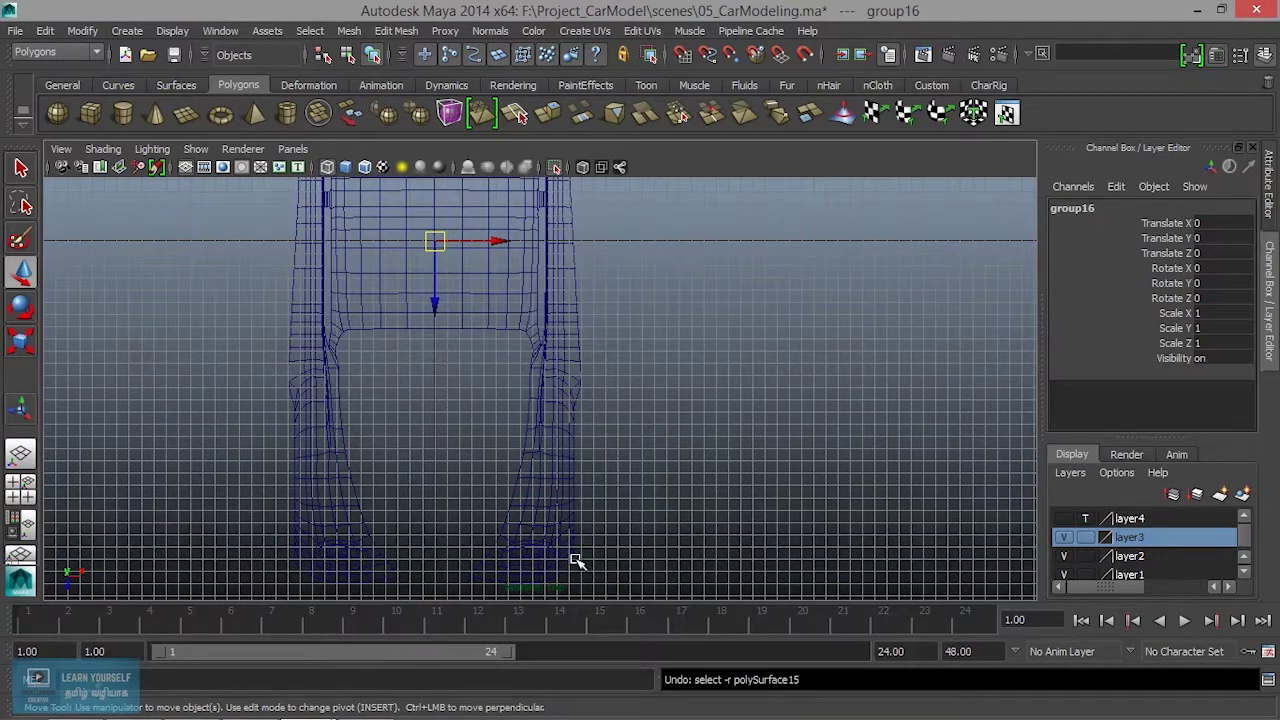
{"action": "key", "text": "ctrl+z"}
{"action": "key", "text": "Insert"}
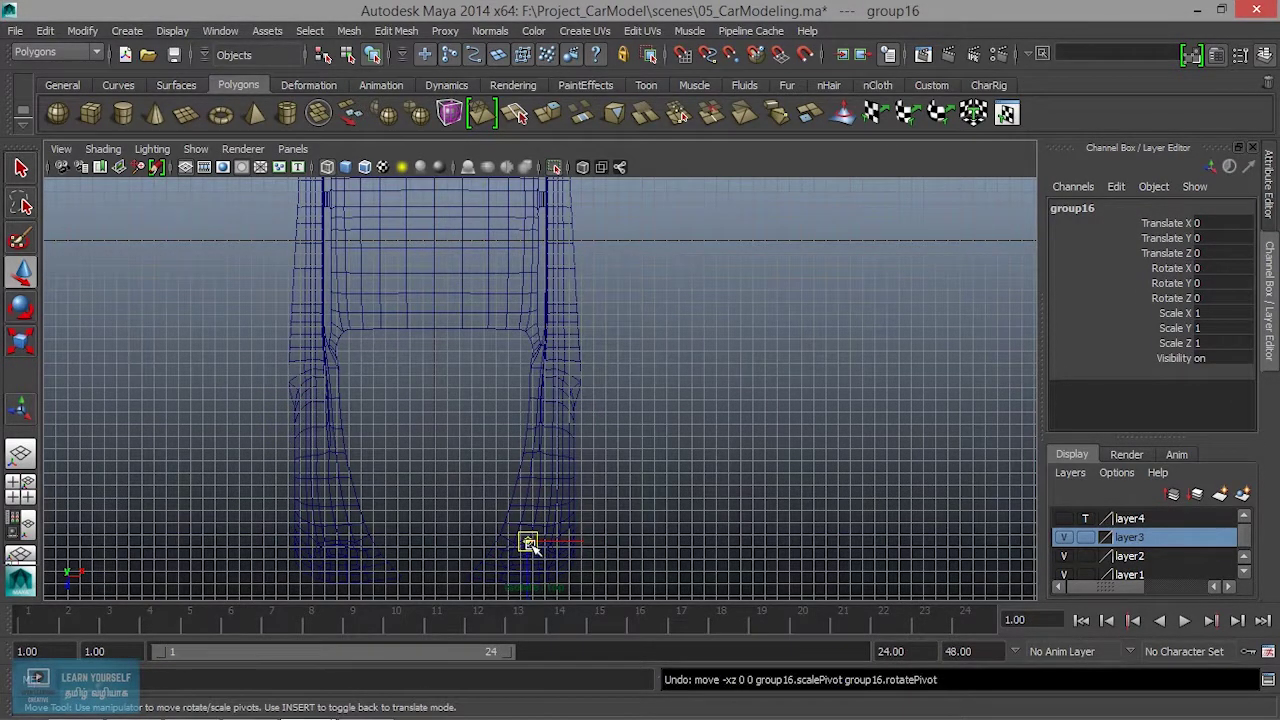
{"action": "mouse_move", "coordinate": [527, 543]}
{"action": "left_mouse_down"}
{"action": "mouse_move", "coordinate": [437, 229]}
{"action": "mouse_move", "coordinate": [434, 243]}
{"action": "left_mouse_up"}
{"action": "key", "text": "Insert"}
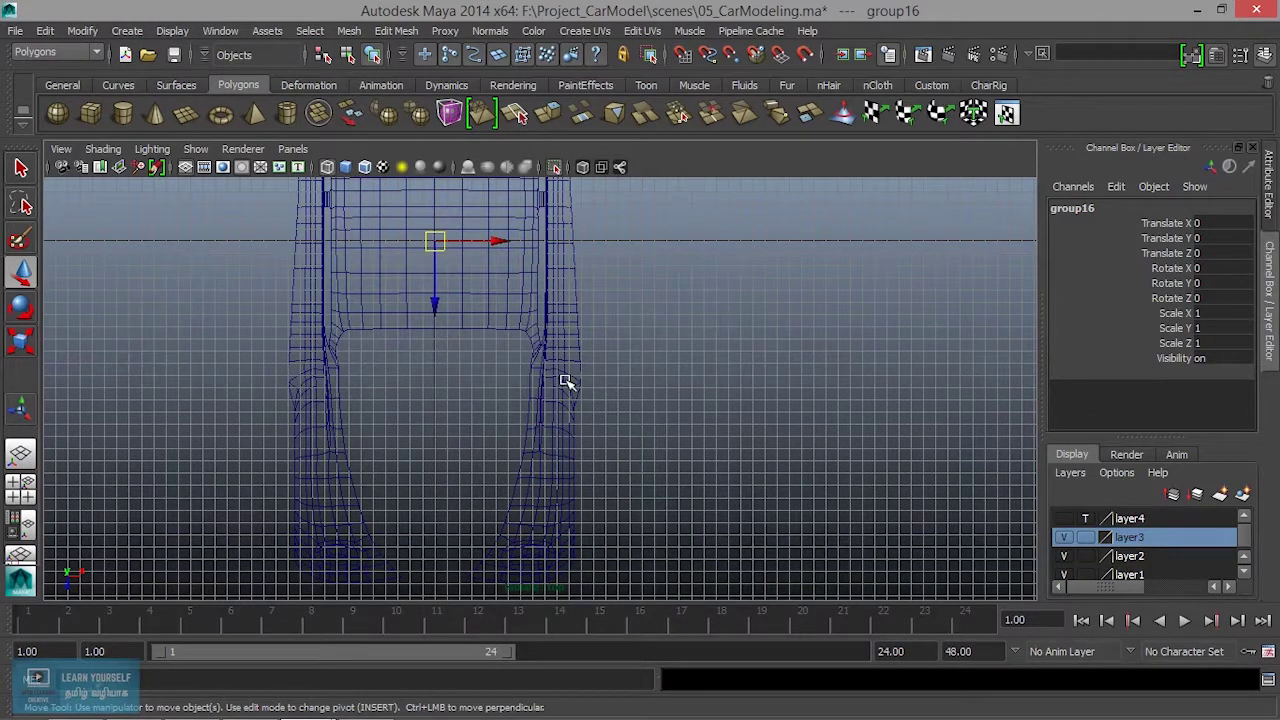
Group the headlight and set the new group's Scale X to -1 to mirror it
{"action": "key", "text": "ctrl+d"}
{"action": "left_click", "coordinate": [1227, 314]}
{"action": "type", "text": "-1"}
{"action": "key", "text": "Return"}
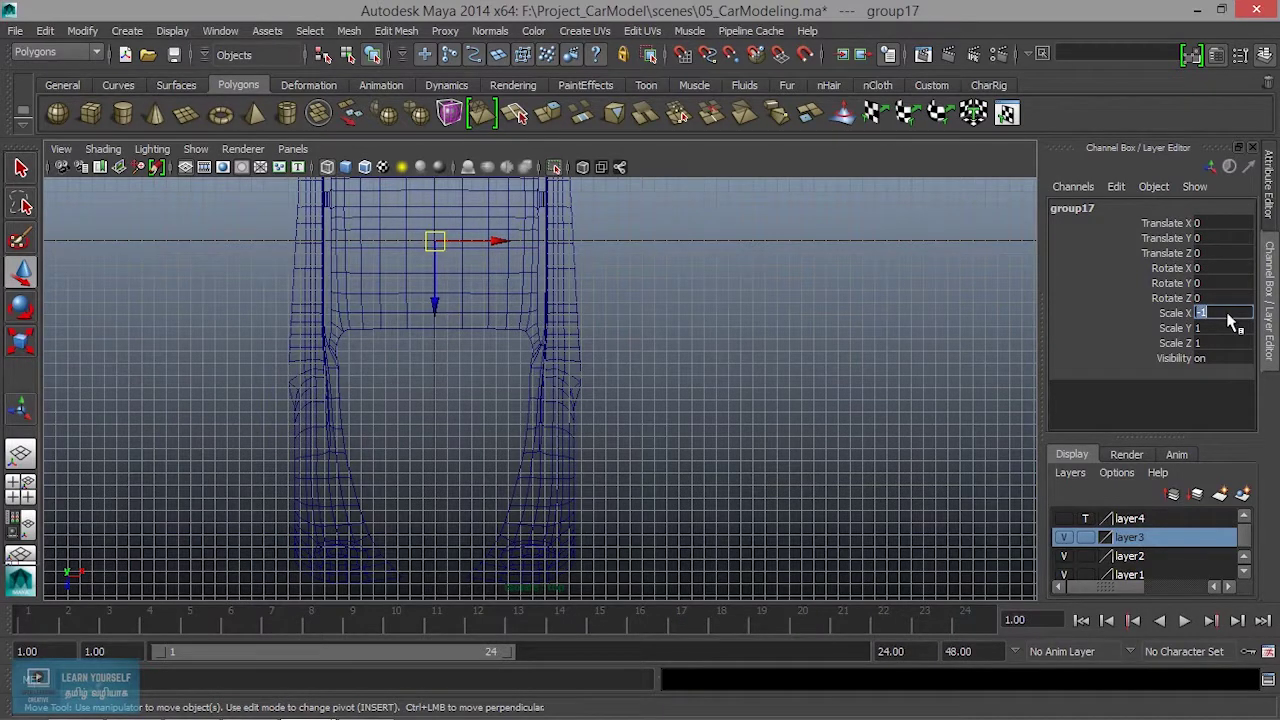
{"action": "left_click", "coordinate": [740, 442]}
{"action": "key", "text": "space"}
{"action": "key", "text": "space"}
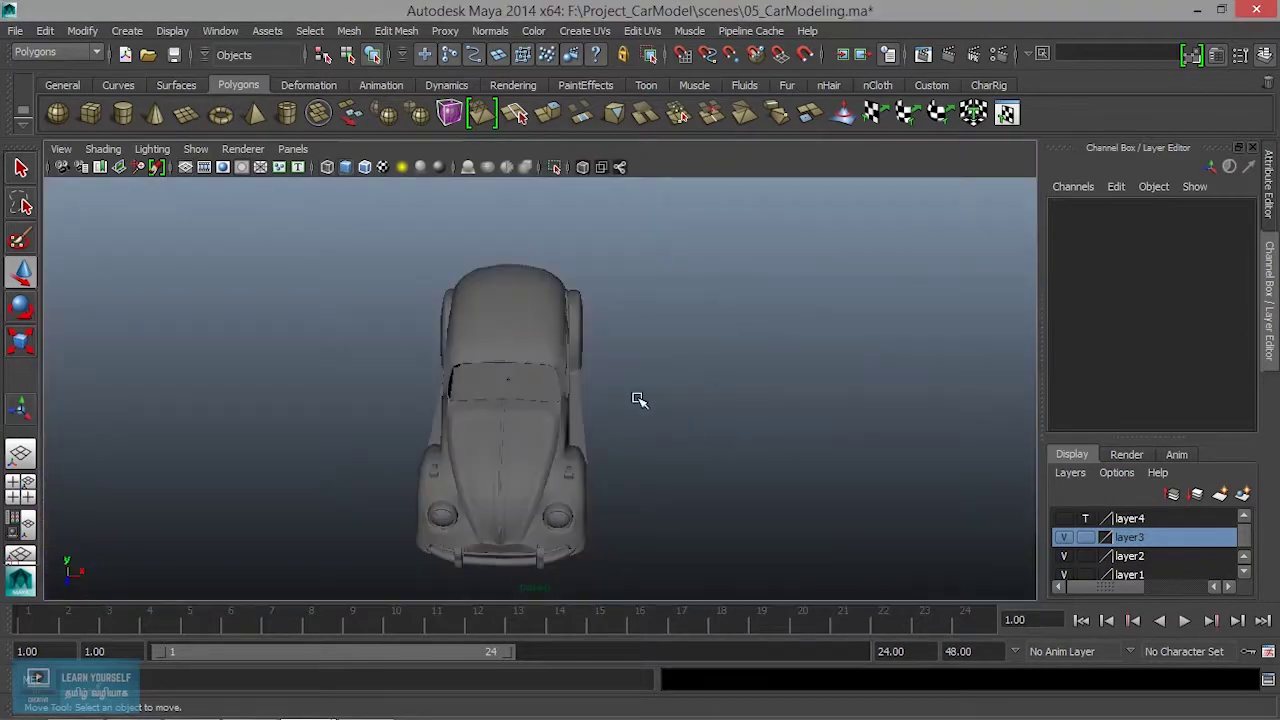
Select the side indicator's group and make a Duplicate Special copy with Scale X -1
{"action": "left_click_drag", "start_coordinate": [689, 397], "coordinate": [557, 354], "text": "alt"}
{"action": "right_click_drag", "start_coordinate": [557, 354], "coordinate": [603, 454], "text": "alt"}
{"action": "left_click_drag", "start_coordinate": [603, 454], "coordinate": [737, 449], "text": "alt"}
{"action": "right_click_drag", "start_coordinate": [737, 449], "coordinate": [662, 376], "text": "alt"}
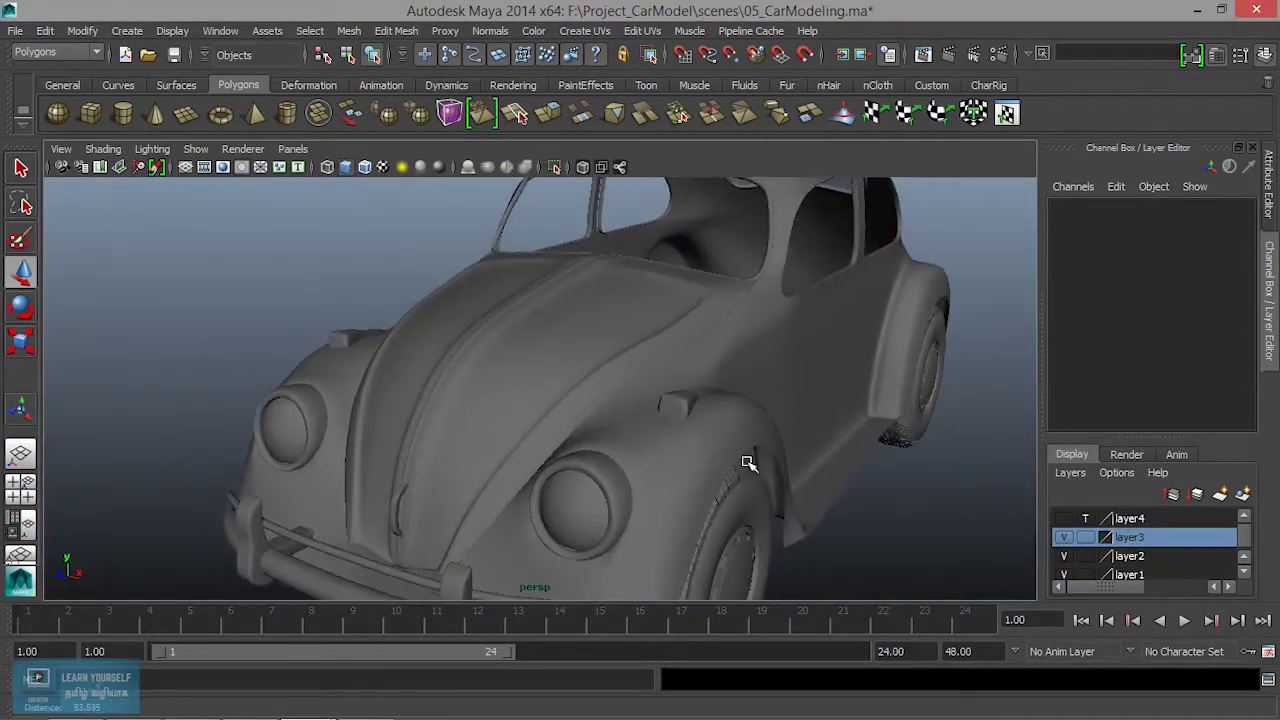
{"action": "left_click_drag", "start_coordinate": [662, 376], "coordinate": [689, 414], "text": "alt"}
{"action": "middle_click_drag", "start_coordinate": [689, 414], "coordinate": [797, 377], "text": "alt"}
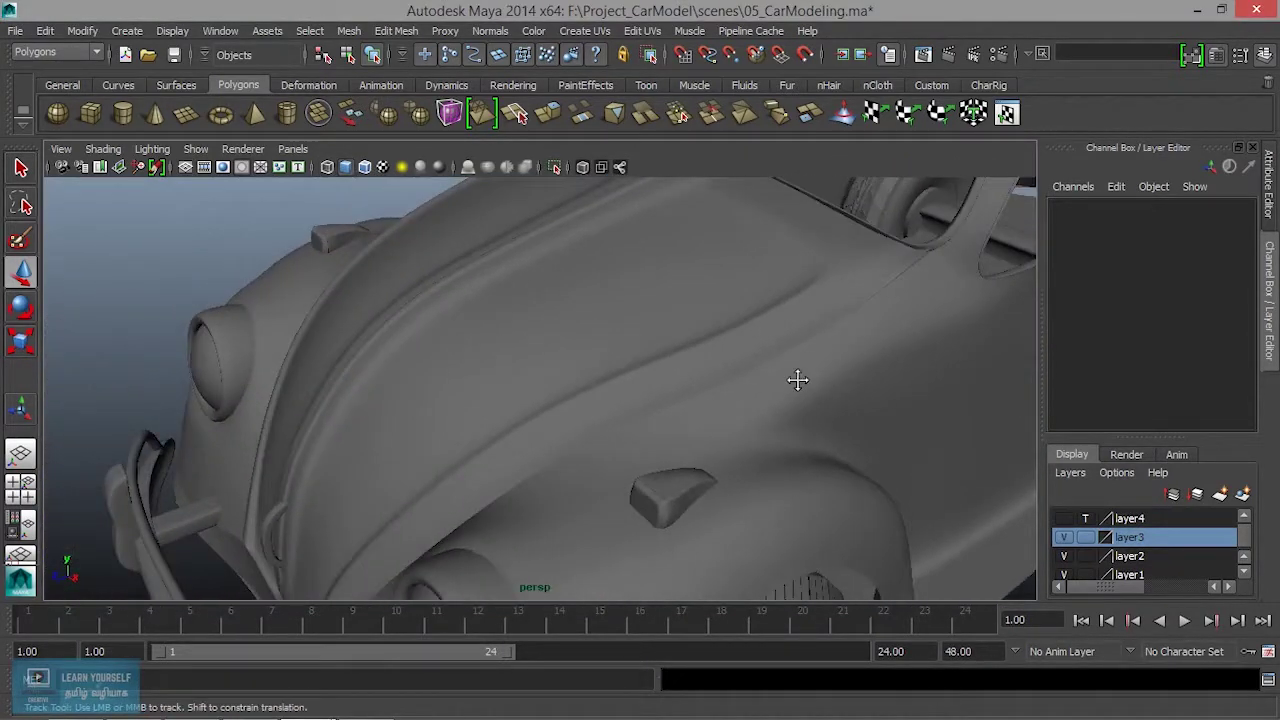
{"action": "right_click_drag", "start_coordinate": [797, 377], "coordinate": [714, 429], "text": "alt"}
{"action": "middle_click_drag", "start_coordinate": [714, 429], "coordinate": [870, 440], "text": "alt"}
{"action": "left_click", "coordinate": [868, 441]}
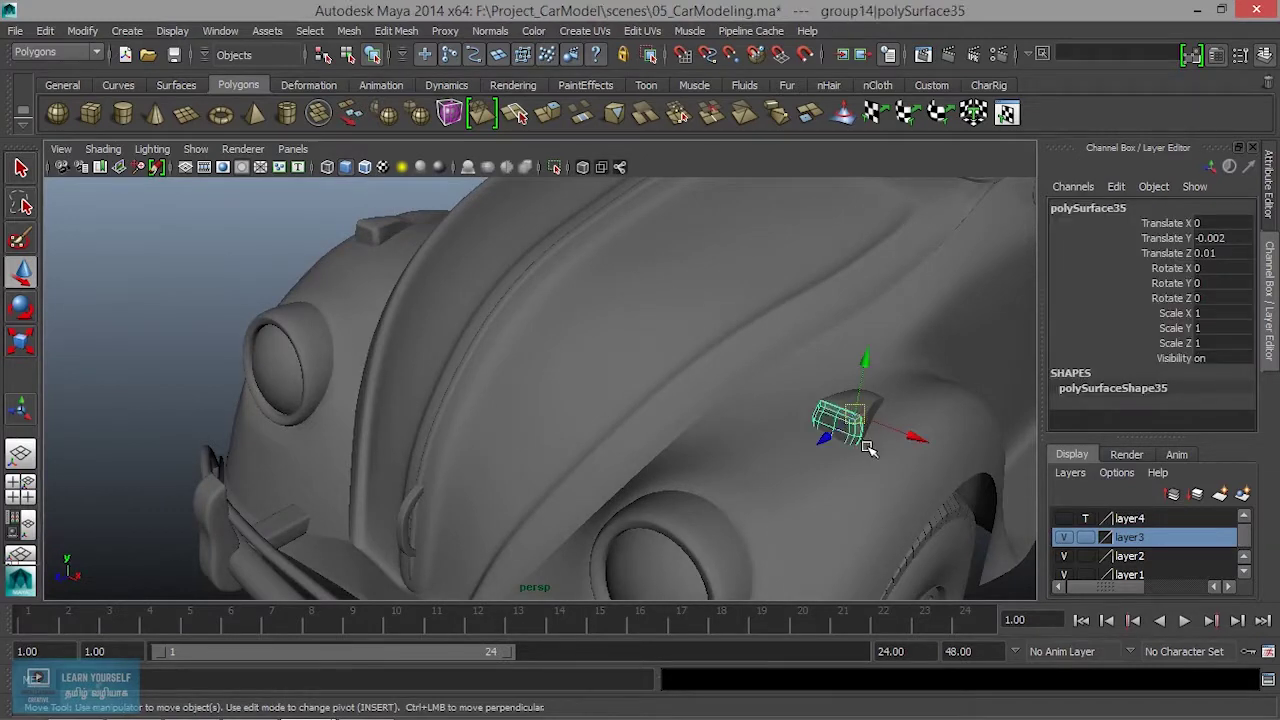
{"action": "key", "text": "Up"}
{"action": "key", "text": "ctrl+shift+d"}
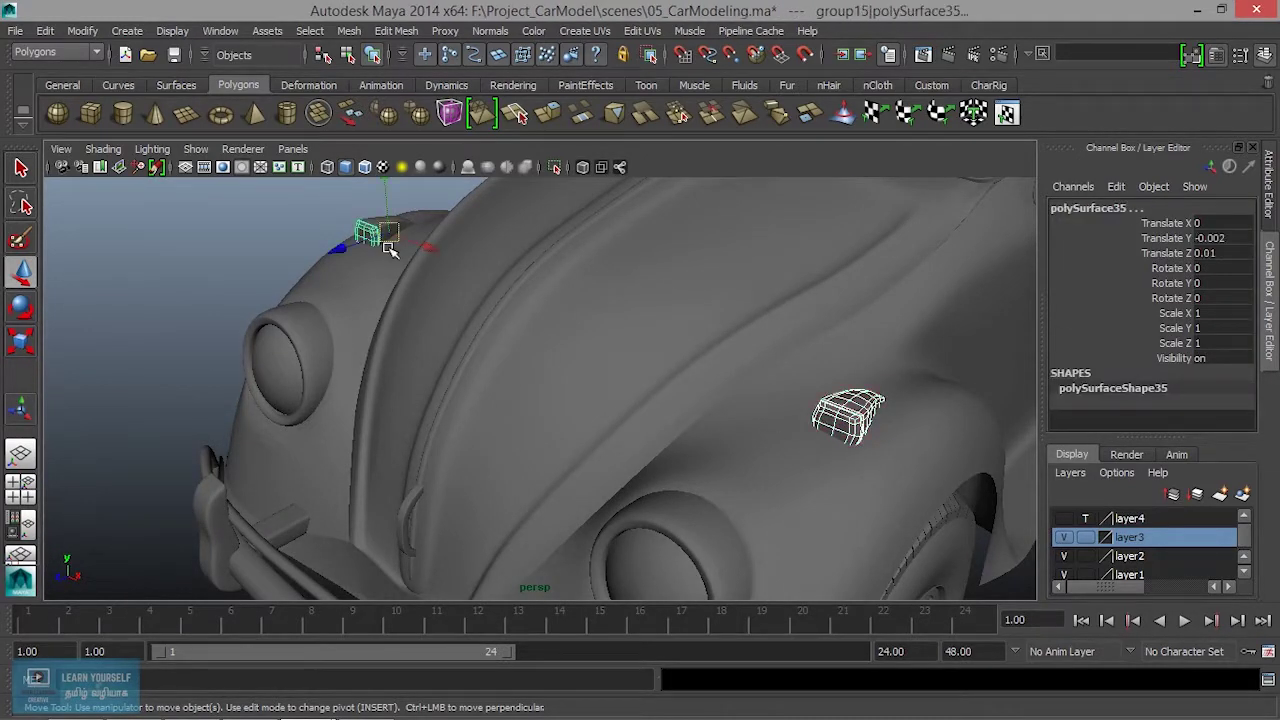
{"action": "key", "text": "Up"}
Raise the mirrored indicator copy to Translate Y 0.234 so it sits on the fender
{"action": "mouse_move", "coordinate": [518, 372]}
{"action": "left_mouse_down", "text": "alt"}
{"action": "mouse_move", "coordinate": [494, 417]}
{"action": "mouse_move", "coordinate": [575, 360]}
{"action": "mouse_move", "coordinate": [534, 434]}
{"action": "mouse_move", "coordinate": [594, 366]}
{"action": "left_mouse_up", "text": "alt"}
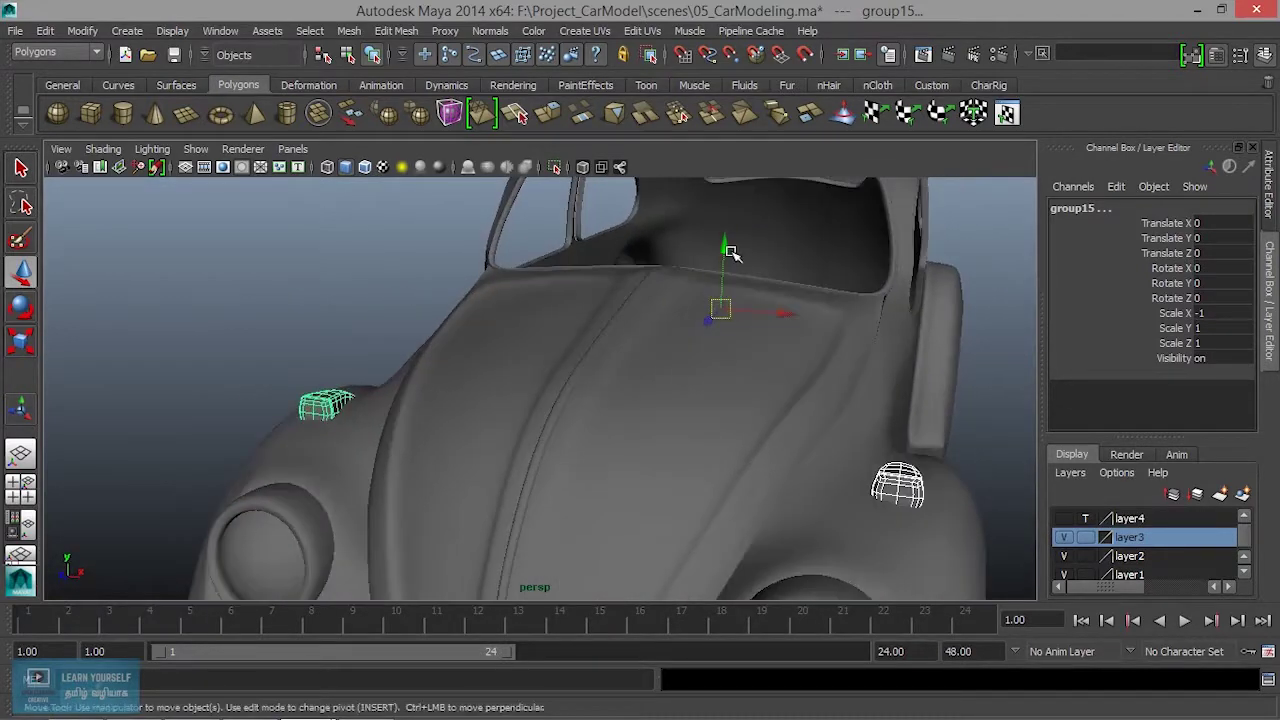
{"action": "left_click_drag", "start_coordinate": [729, 246], "coordinate": [729, 236]}
{"action": "mouse_move", "coordinate": [672, 285]}
{"action": "left_mouse_down", "text": "alt"}
{"action": "mouse_move", "coordinate": [486, 329]}
{"action": "mouse_move", "coordinate": [720, 284]}
{"action": "mouse_move", "coordinate": [737, 266]}
{"action": "mouse_move", "coordinate": [603, 323]}
{"action": "mouse_move", "coordinate": [783, 283]}
{"action": "mouse_move", "coordinate": [688, 312]}
{"action": "left_mouse_up", "text": "alt"}
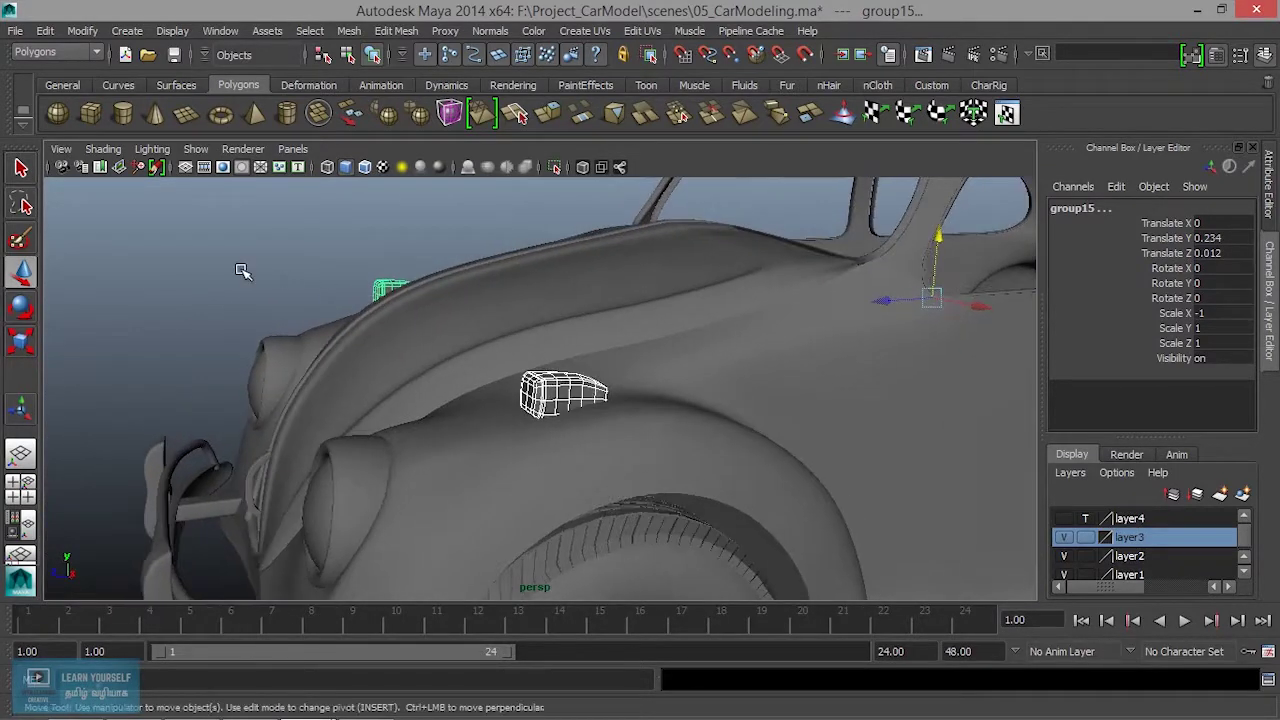
{"action": "left_click", "coordinate": [243, 274]}
{"action": "mouse_move", "coordinate": [300, 320]}
{"action": "left_mouse_down", "text": "alt"}
{"action": "mouse_move", "coordinate": [409, 380]}
{"action": "mouse_move", "coordinate": [363, 370]}
{"action": "left_mouse_up", "text": "alt"}
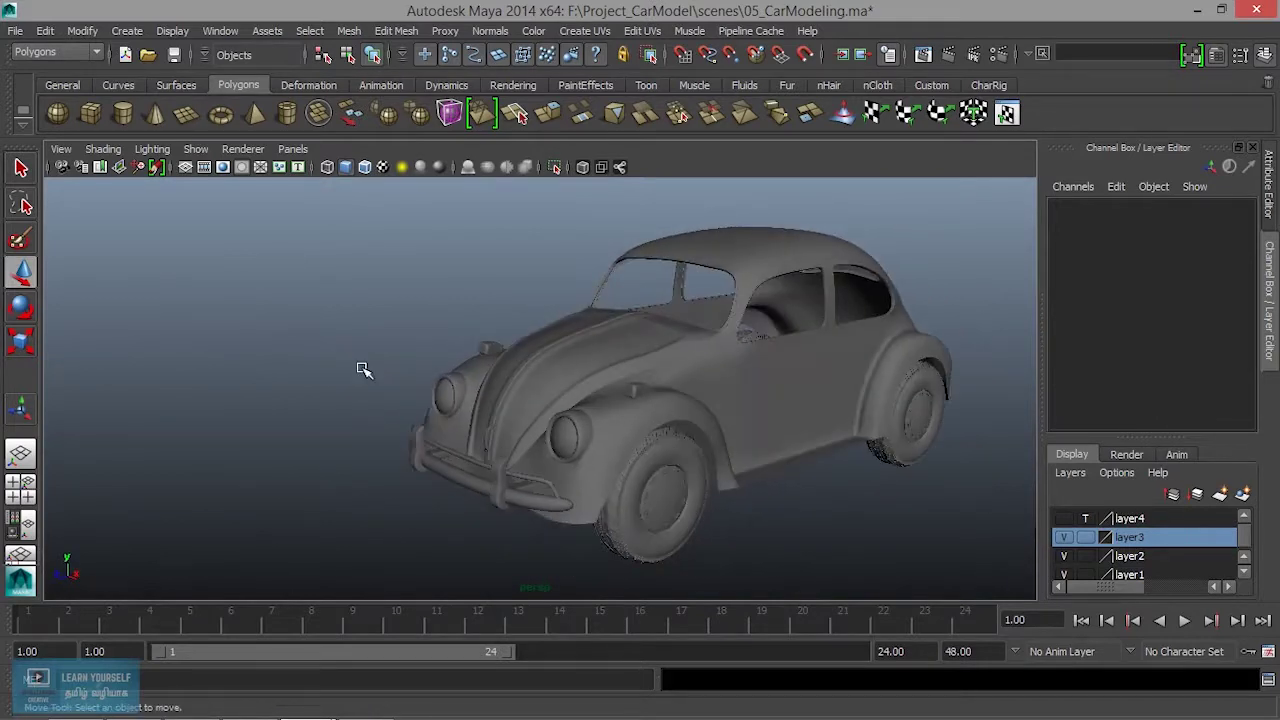
{"action": "scroll", "coordinate": [443, 447], "scroll_direction": "up", "scroll_amount": 5}
{"action": "mouse_move", "coordinate": [443, 447]}
{"action": "left_mouse_down", "text": "alt"}
{"action": "mouse_move", "coordinate": [571, 434]}
{"action": "mouse_move", "coordinate": [477, 423]}
{"action": "mouse_move", "coordinate": [516, 434]}
{"action": "left_mouse_up", "text": "alt"}
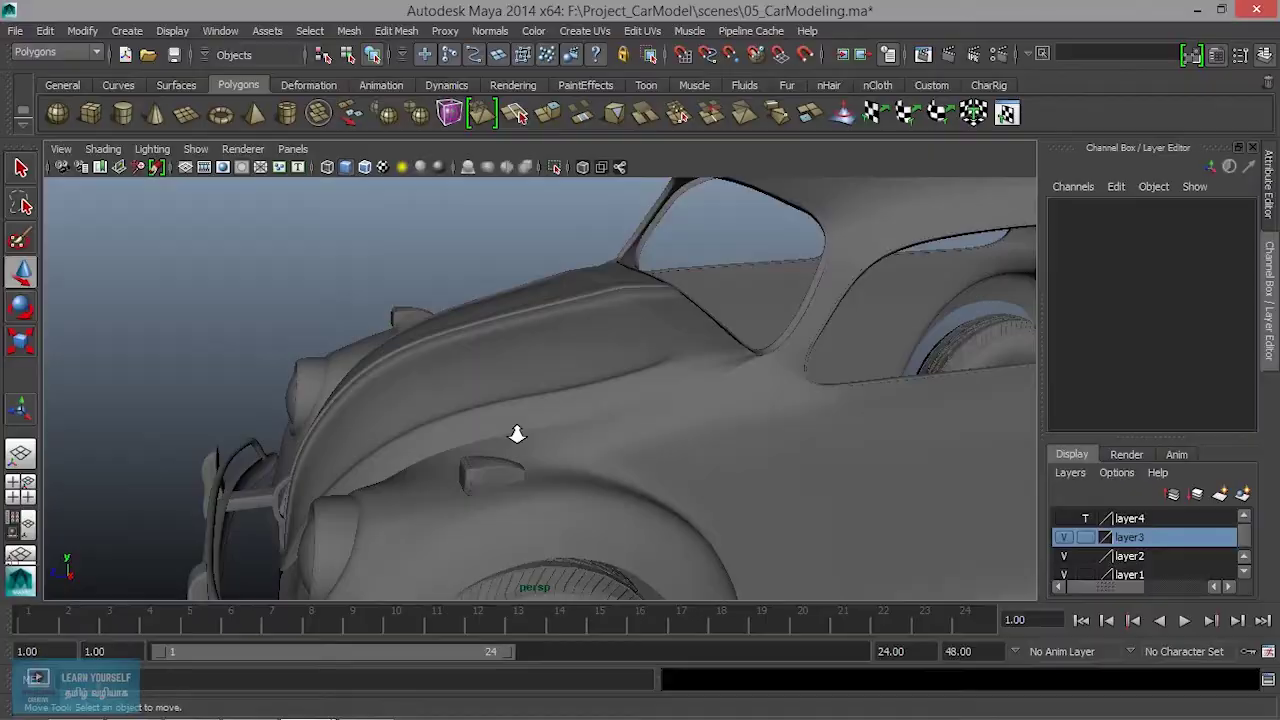